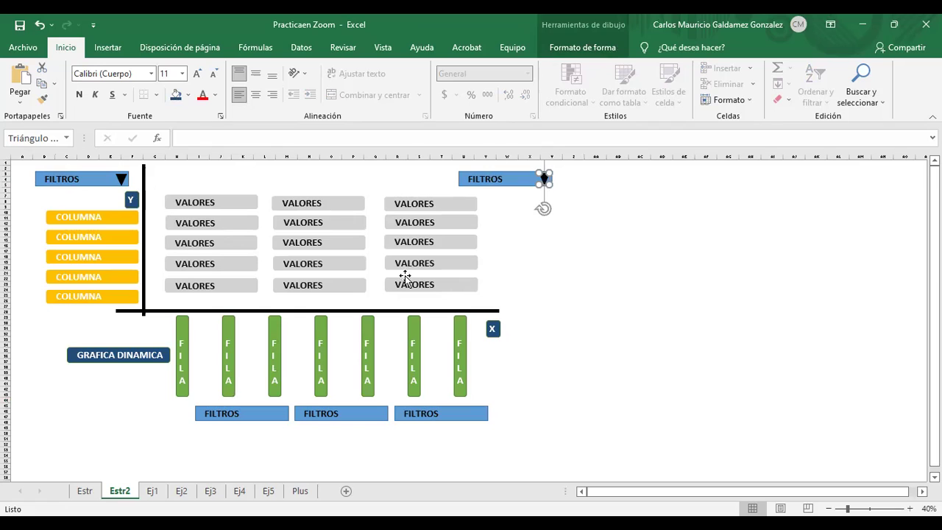
# Step: Place a black dropdown triangle on the upper-right FILTROS box and on each of the three FILTROS boxes below the chart diagram
pyautogui.moveTo(543, 209); pyautogui.dragTo(546, 211)
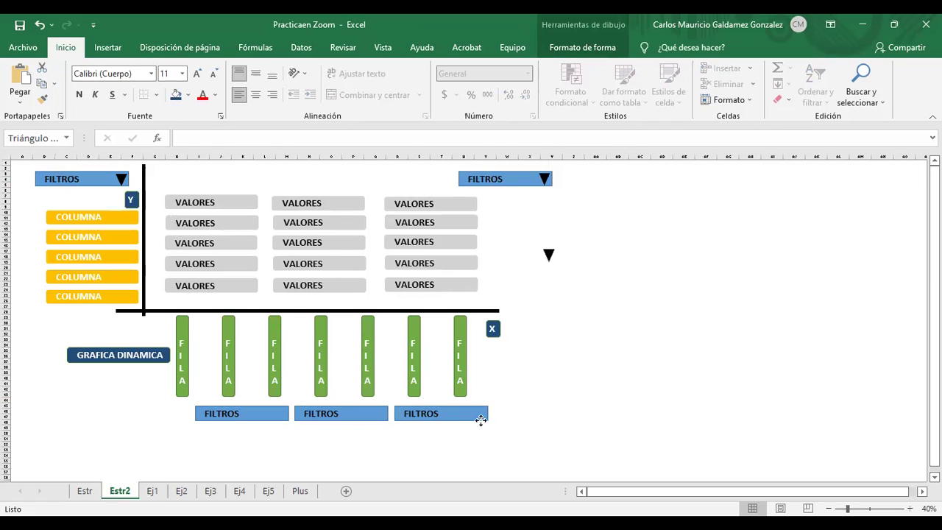
pyautogui.click(479, 414)
pyautogui.click(380, 414)
pyautogui.moveTo(379, 414); pyautogui.dragTo(280, 414)
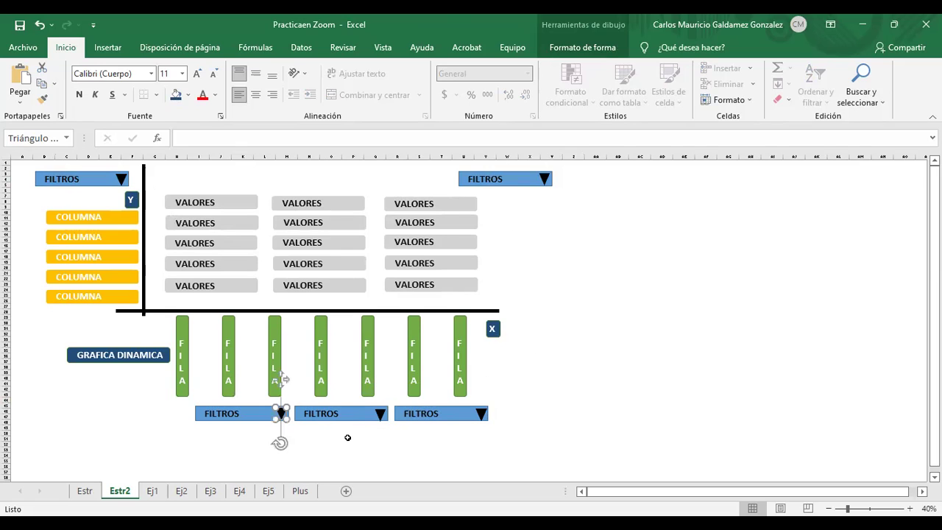
pyautogui.click(347, 438)
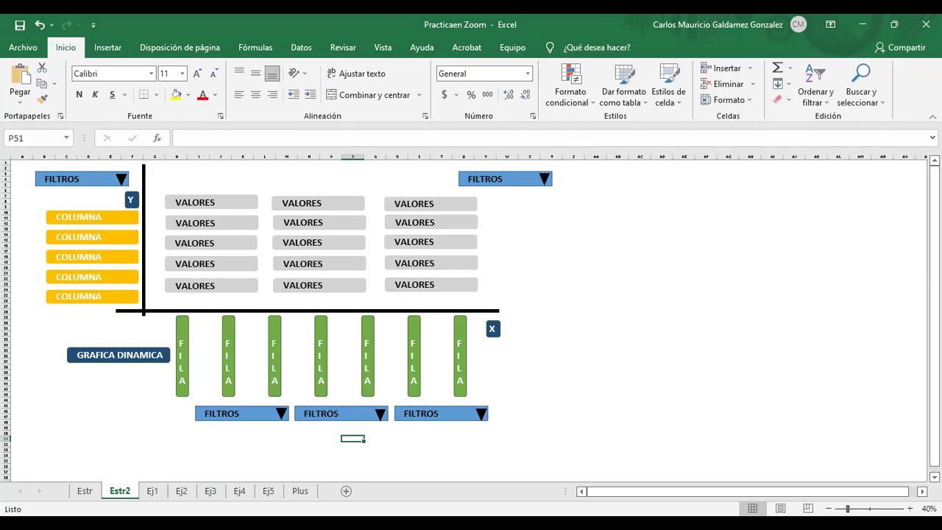
pyautogui.click(570, 300)
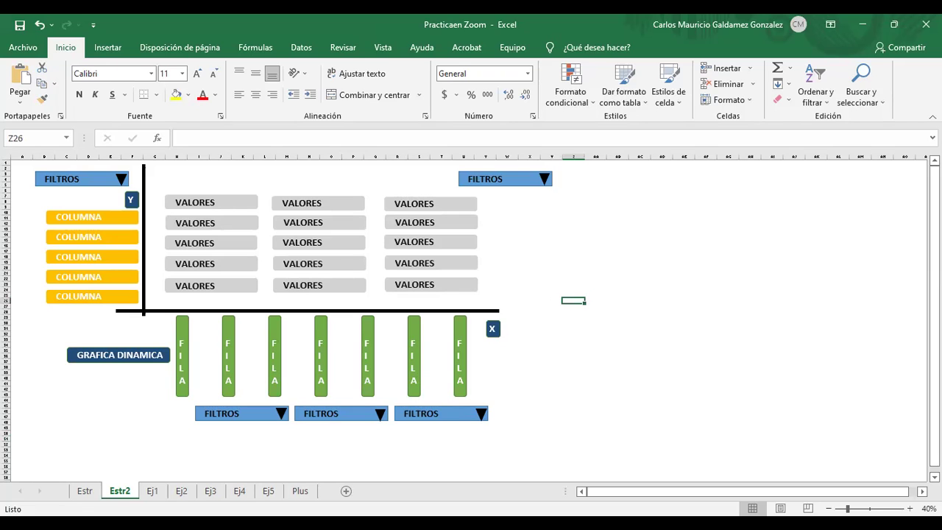
# Step: Compare the TABLA DINAMICA layout on the Estr sheet with the GRAFICA DINAMICA layout on Estr2
pyautogui.click(86, 490)
pyautogui.click(119, 491)
pyautogui.click(86, 491)
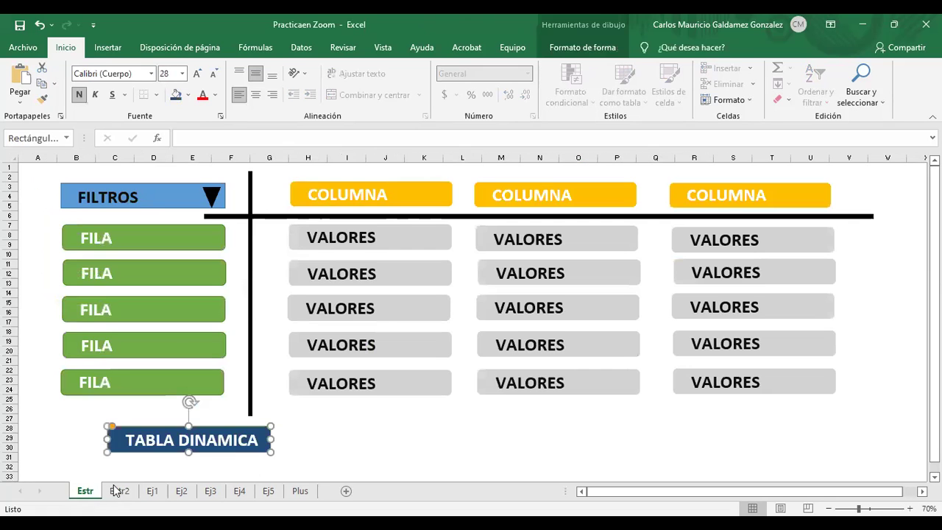
pyautogui.click(118, 490)
pyautogui.click(384, 449)
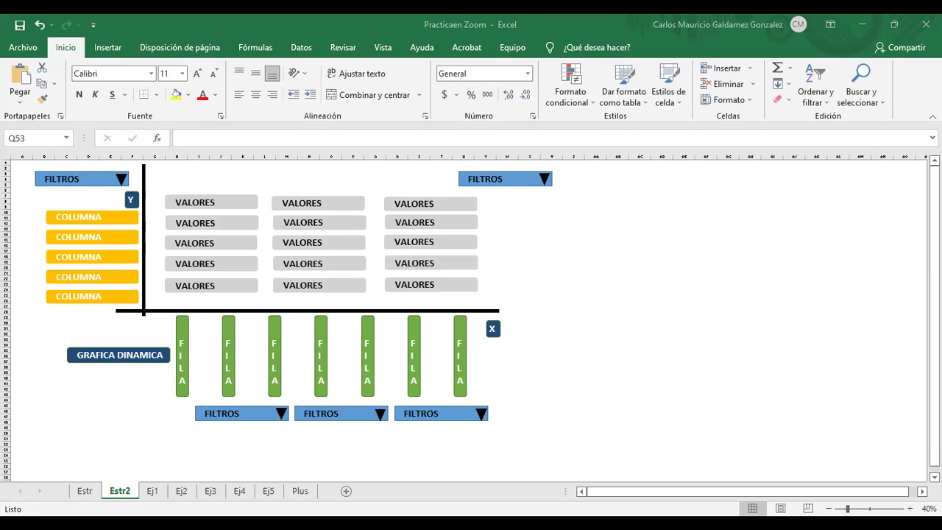
pyautogui.click(86, 491)
pyautogui.click(330, 449)
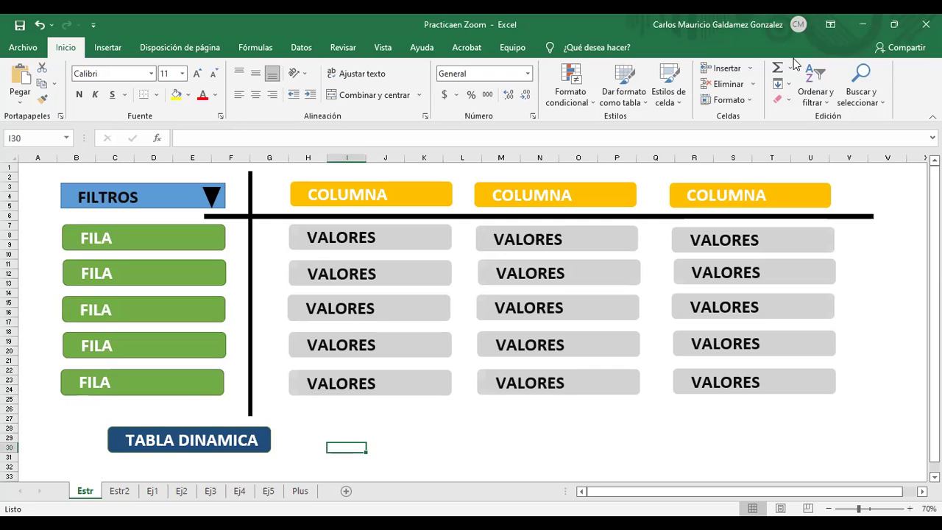
# Step: Apply all borders to the sales data in B3:F31 on the Ej1 sheet
pyautogui.click(152, 495)
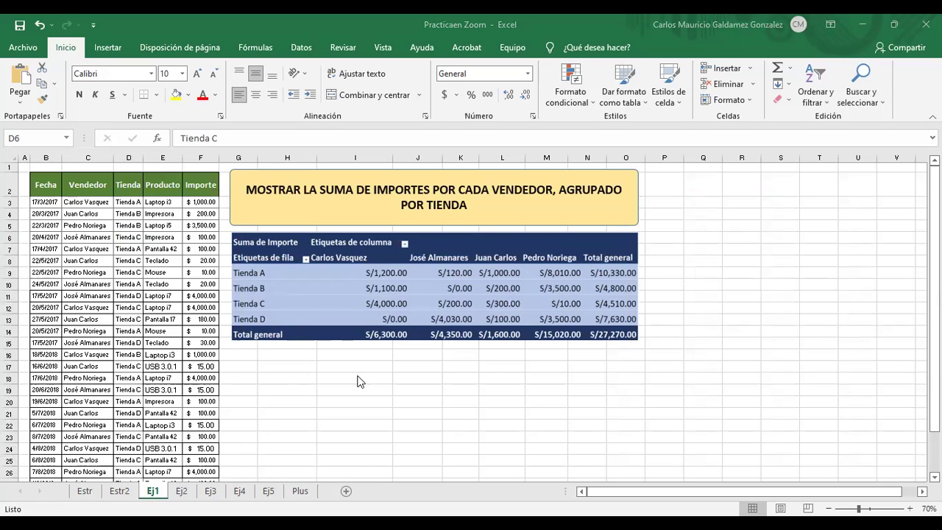
pyautogui.moveTo(45, 202); pyautogui.dragTo(193, 450)
pyautogui.scroll(-2, 192, 447)
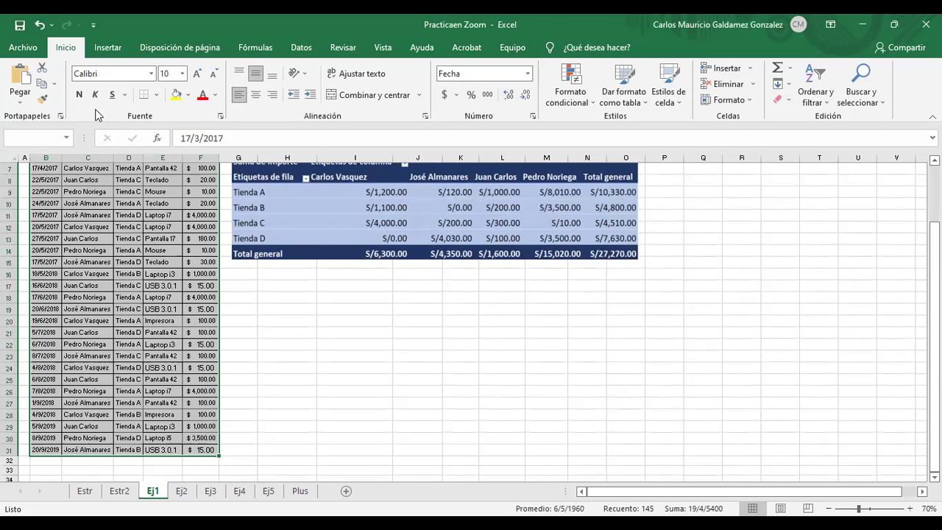
pyautogui.click(156, 94)
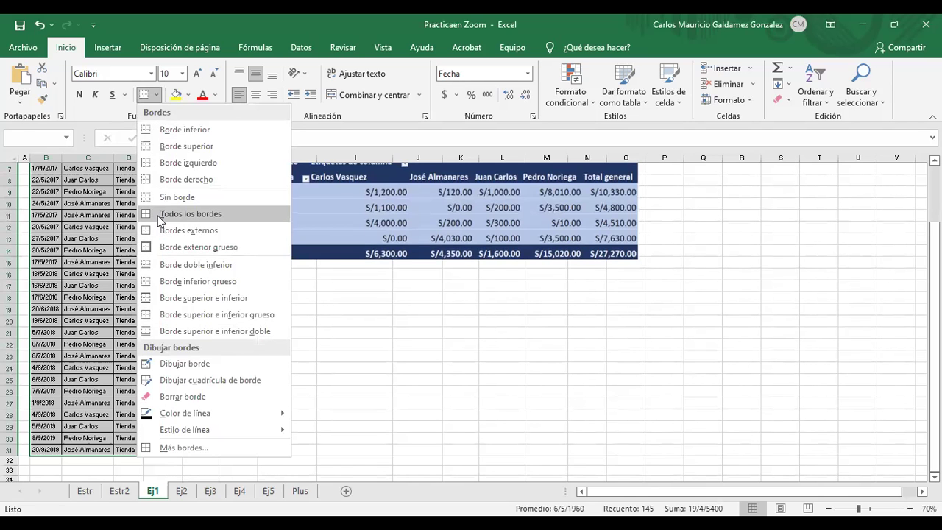
pyautogui.click(160, 221)
pyautogui.scroll(2, 37, 353)
pyautogui.click(37, 355)
# Step: Examine the Ej1 sales data, the sample pivot table picture and the exercise statement above it
pyautogui.click(41, 202)
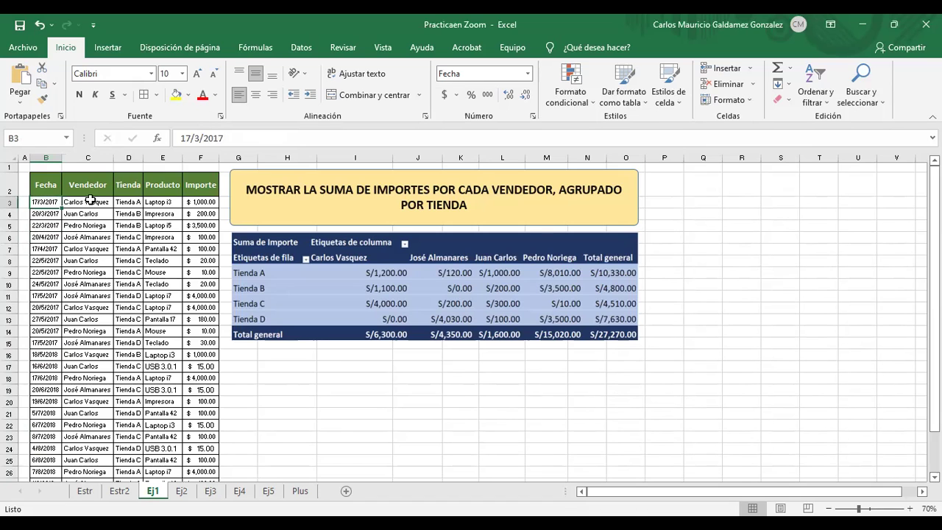
pyautogui.hotkey('ctrl', 'shift', 'Down')
pyautogui.click(99, 235)
pyautogui.scroll(2, 100, 235)
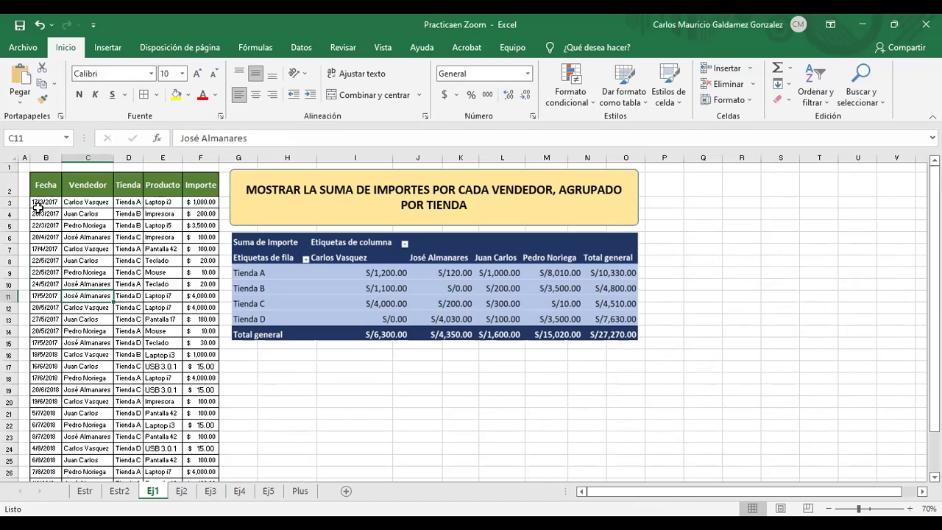
pyautogui.click(297, 306)
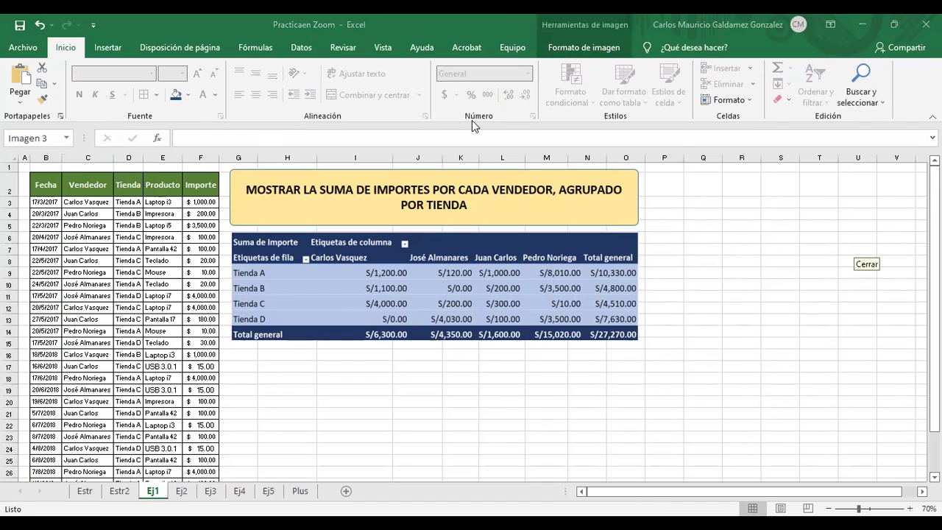
pyautogui.click(397, 300)
pyautogui.moveTo(497, 375); pyautogui.dragTo(408, 259)
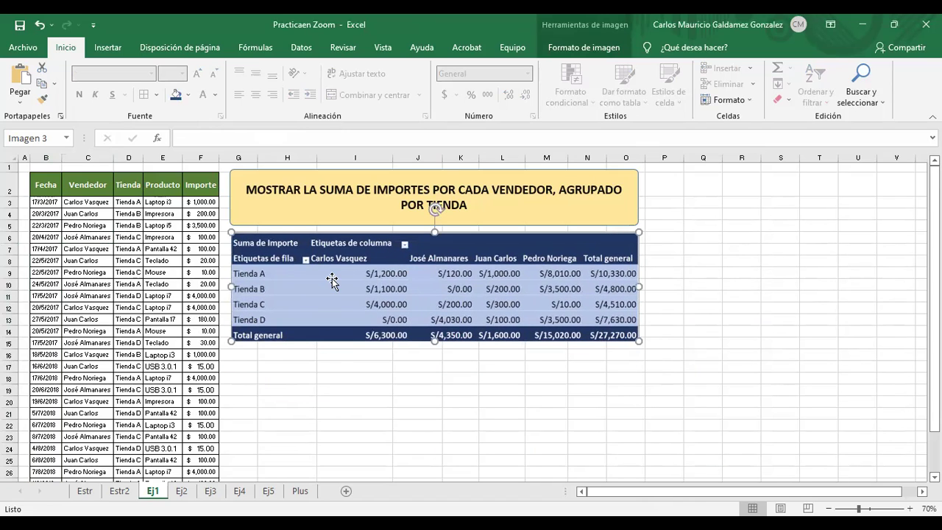
pyautogui.click(294, 188)
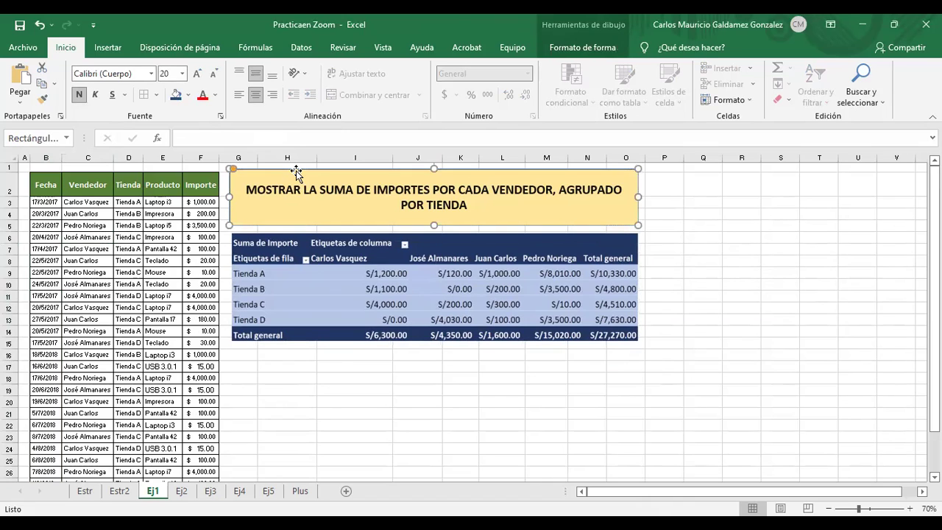
# Step: Look over the exercise statements and sample pivot tables on sheets Ej2 to Ej5, ending back on Ej1
pyautogui.click(178, 500)
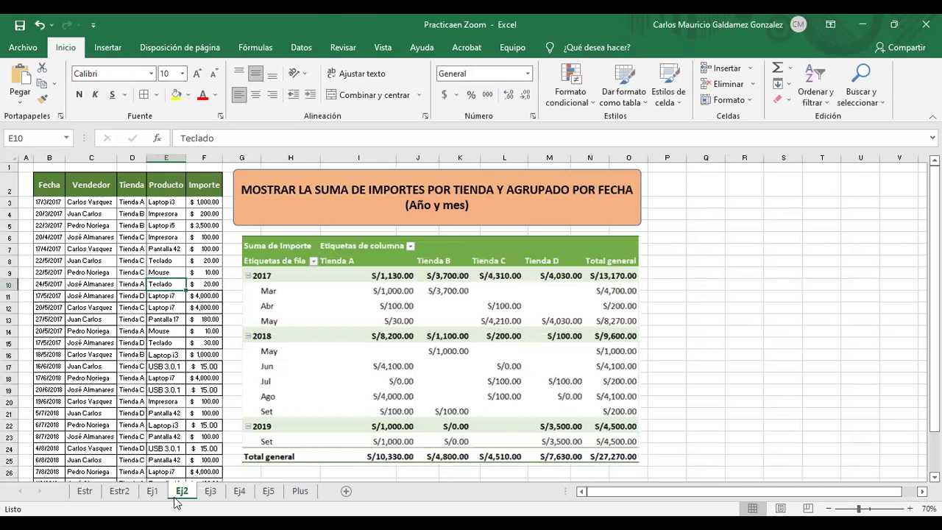
pyautogui.click(211, 499)
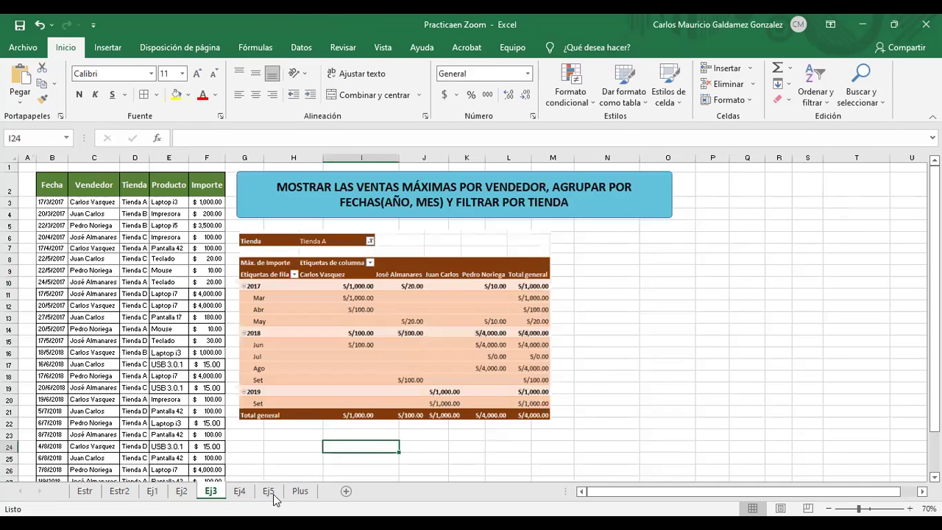
pyautogui.click(274, 500)
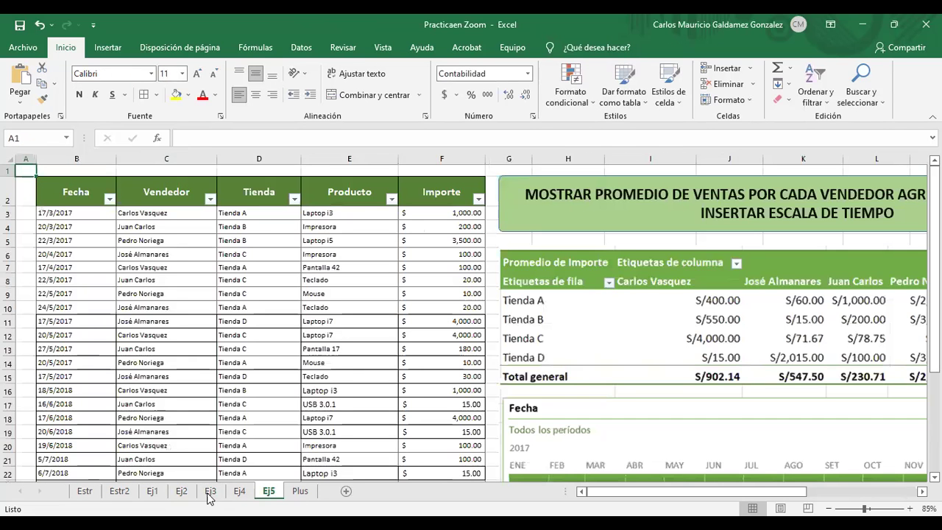
pyautogui.click(249, 497)
pyautogui.click(210, 498)
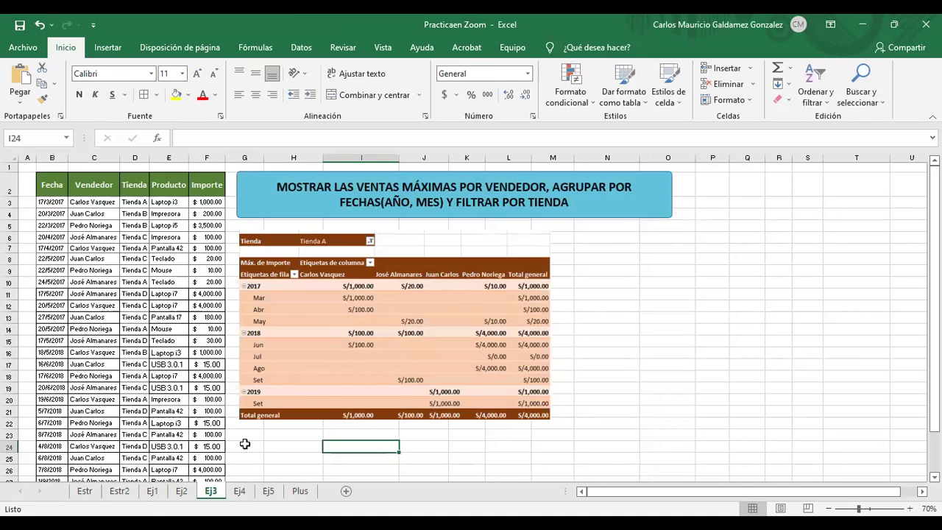
pyautogui.click(154, 493)
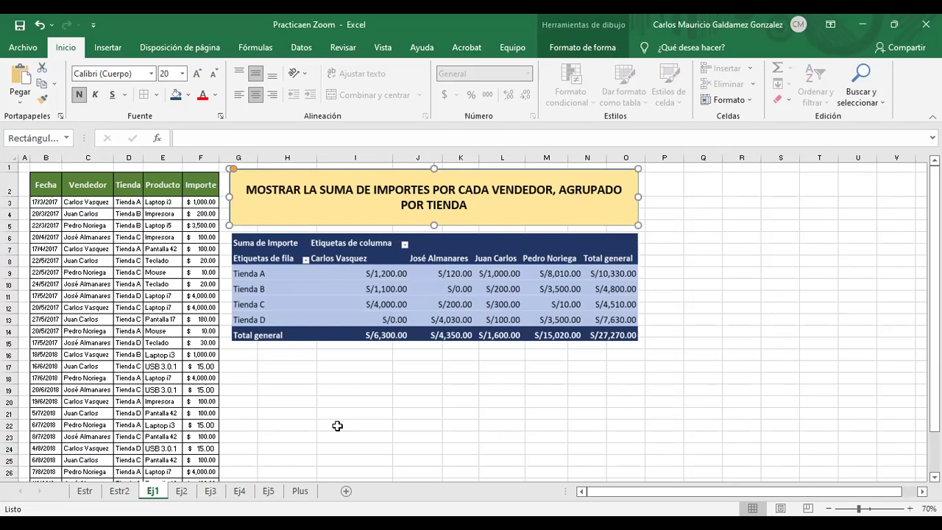
pyautogui.click(132, 381)
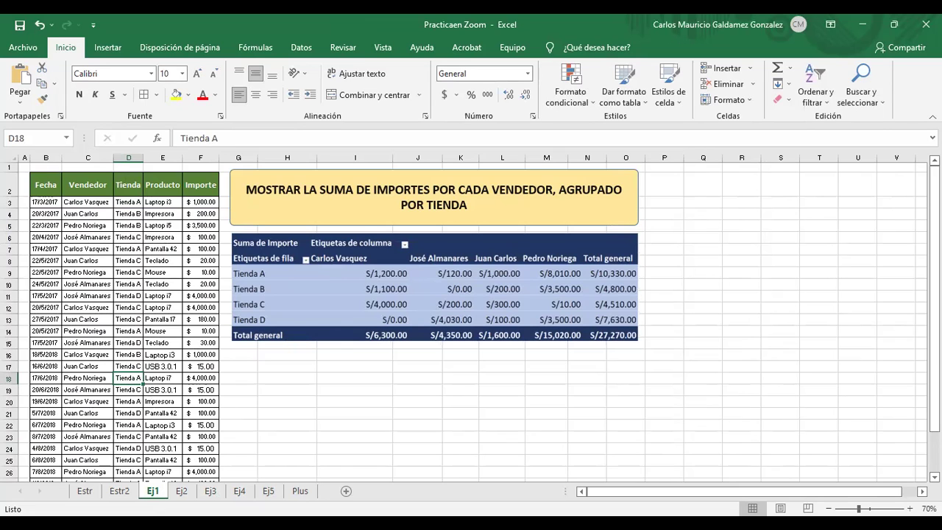
pyautogui.click(181, 493)
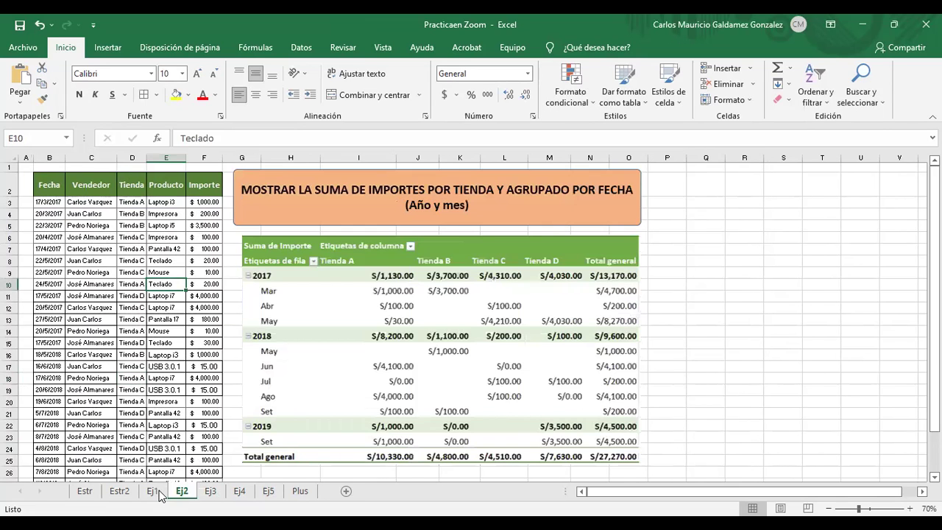
pyautogui.click(159, 493)
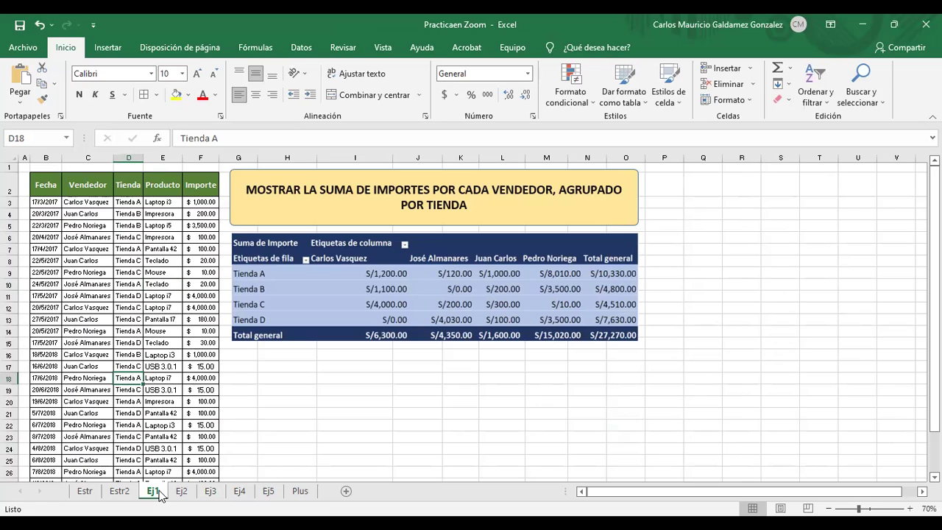
# Step: Insert a blank pivot table on a new sheet from the Ej1 sales data, using Recommended PivotTables
pyautogui.click(159, 283)
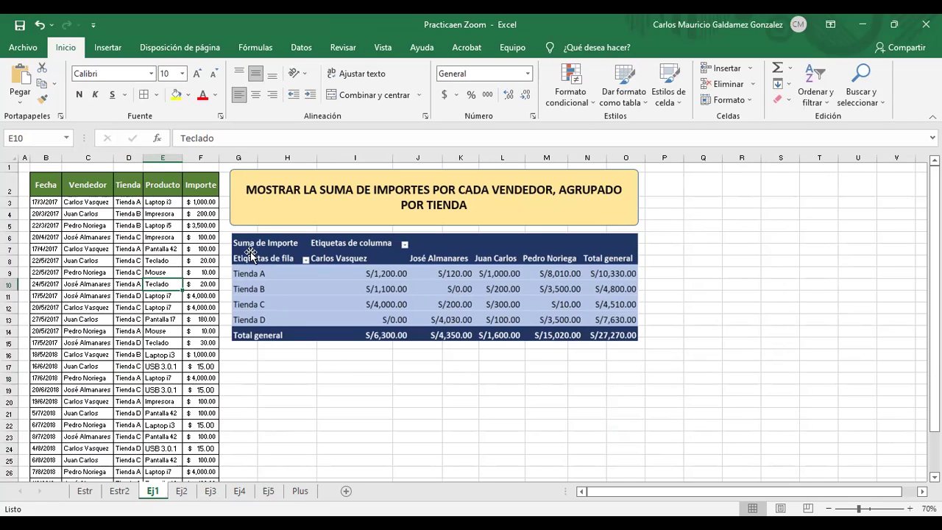
pyautogui.click(112, 51)
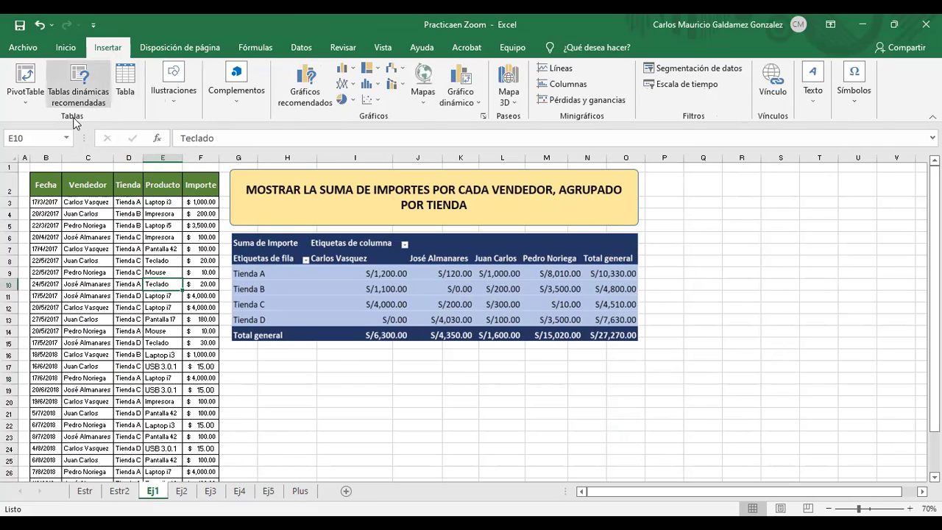
pyautogui.click(73, 104)
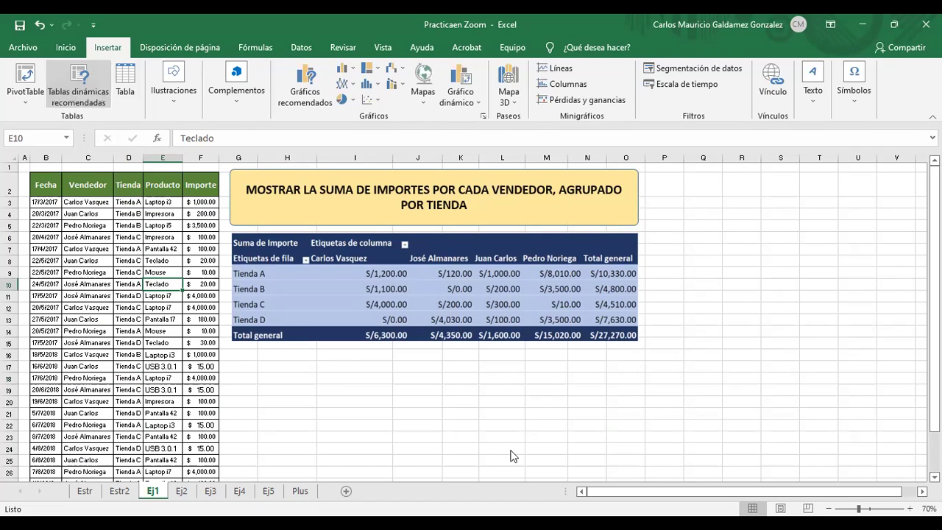
pyautogui.click(608, 511)
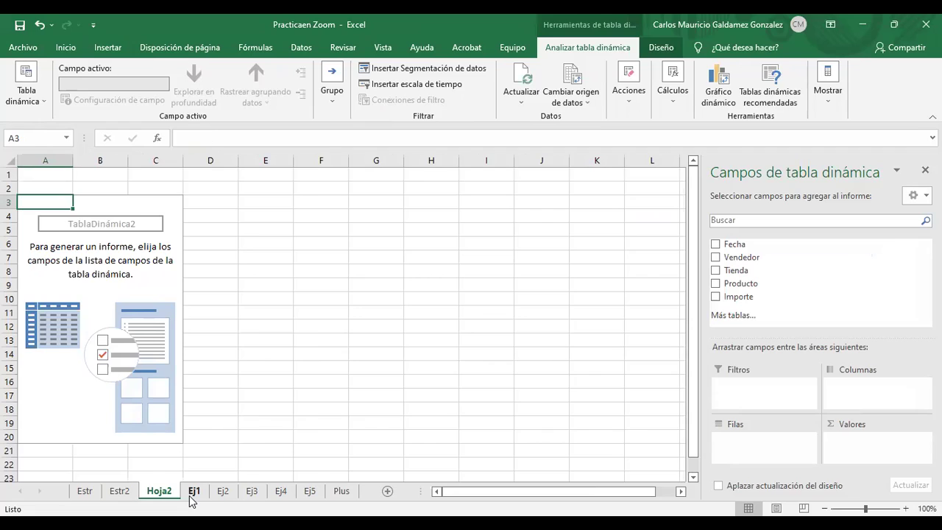
# Step: Review the Ej1 exercise statement and the Estr layout diagram against the empty pivot table on Hoja2
pyautogui.click(193, 495)
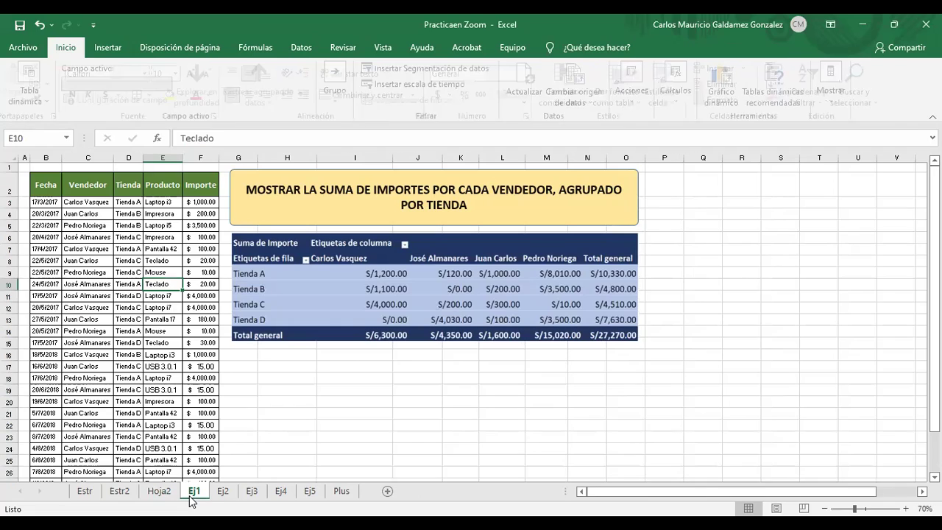
pyautogui.click(271, 199)
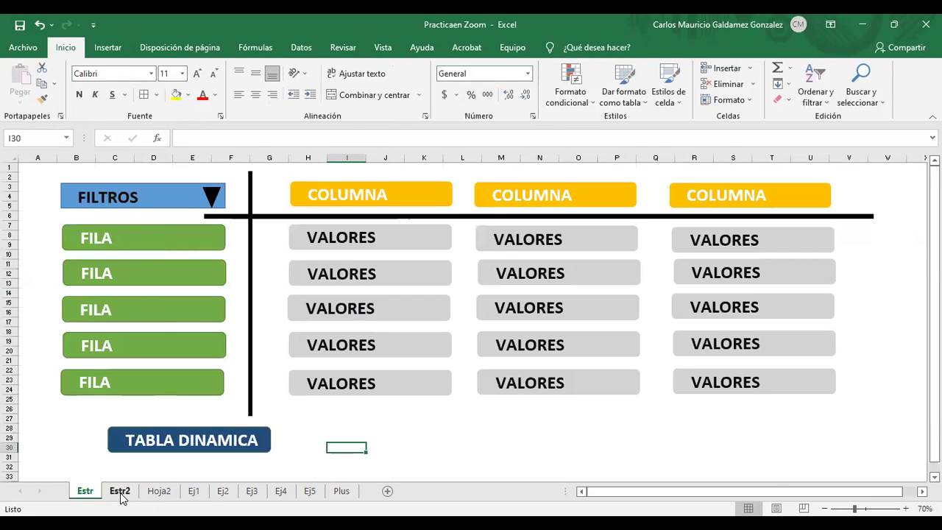
pyautogui.click(161, 498)
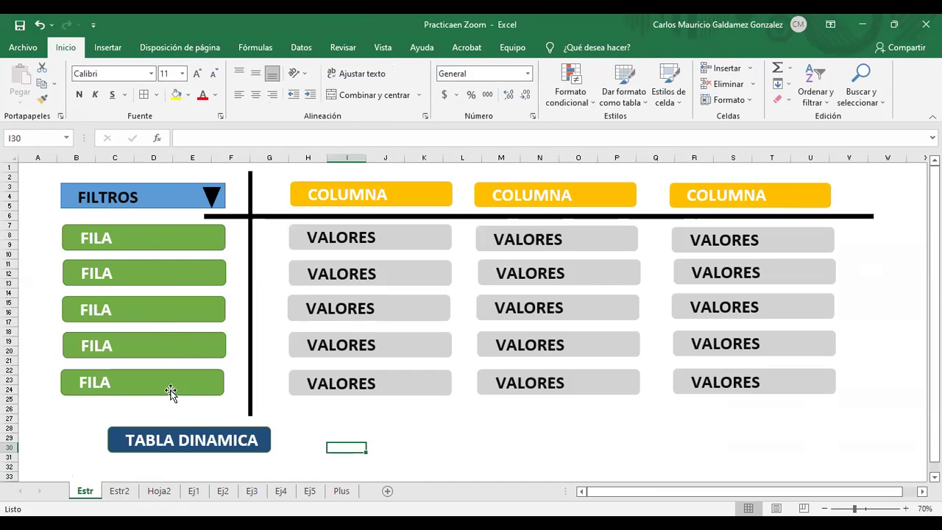
pyautogui.click(153, 497)
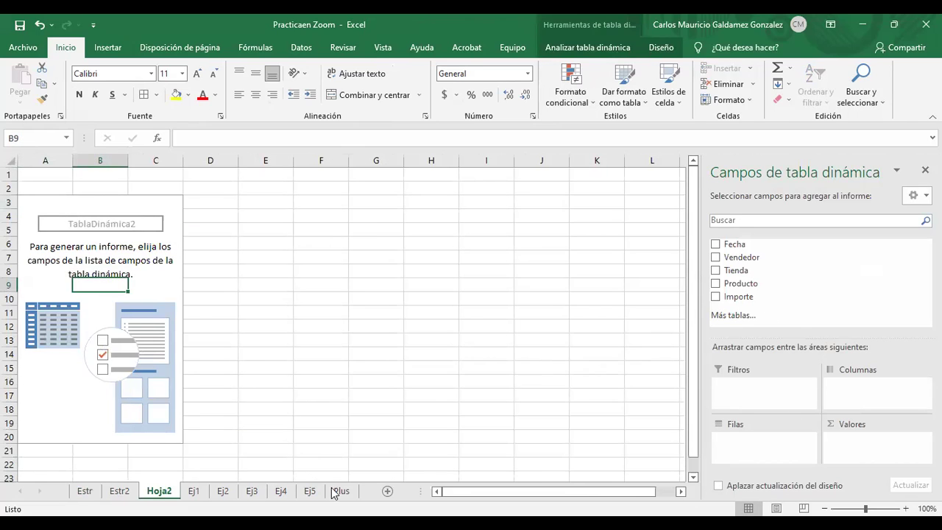
pyautogui.click(193, 492)
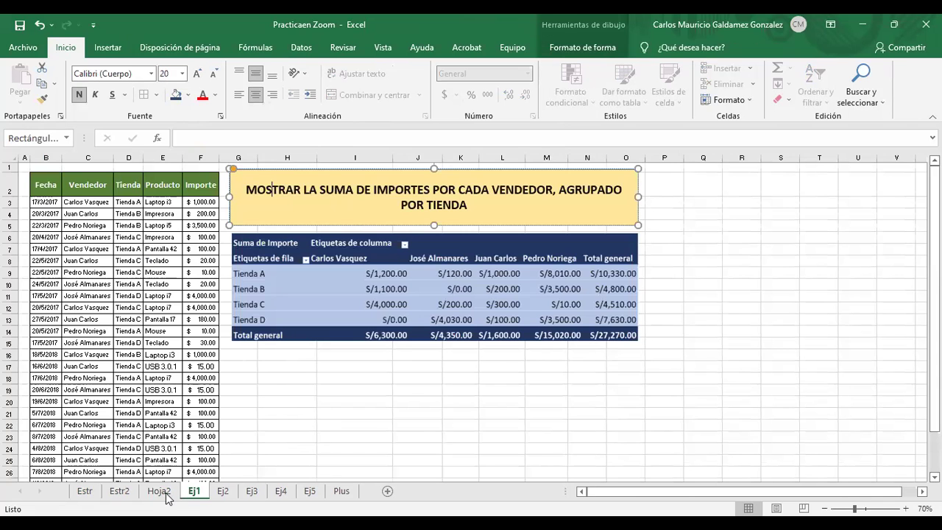
# Step: Add the Tienda field to the rows of the Hoja2 pivot table and check the layout against the Ej1 sample
pyautogui.click(164, 496)
pyautogui.moveTo(728, 270); pyautogui.dragTo(750, 446)
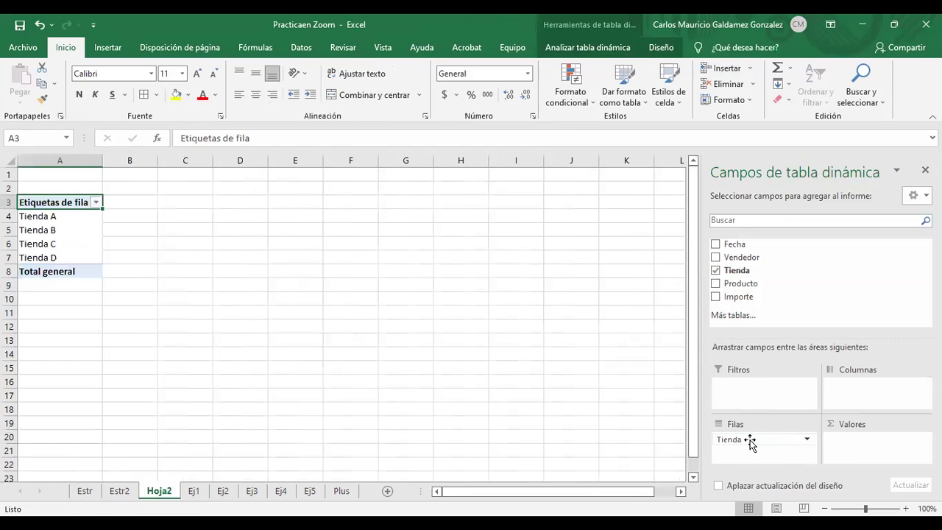
pyautogui.click(193, 493)
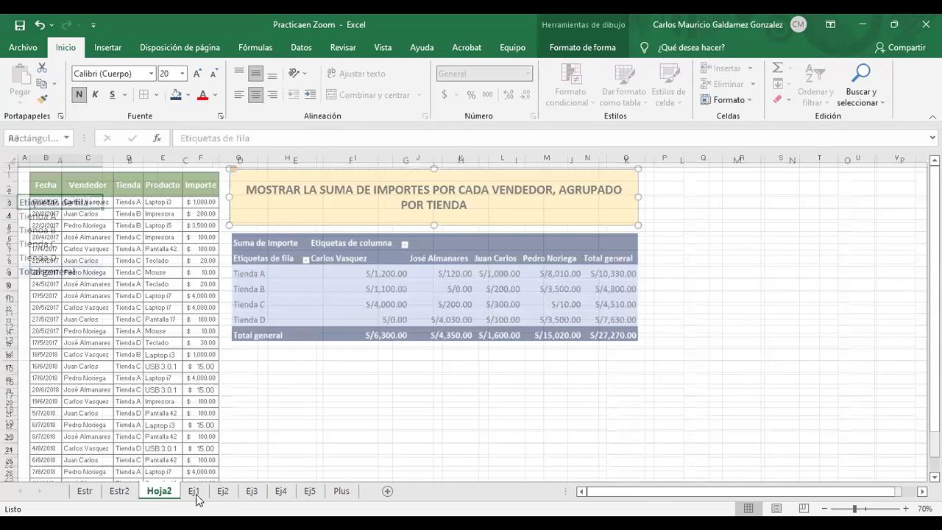
pyautogui.click(159, 491)
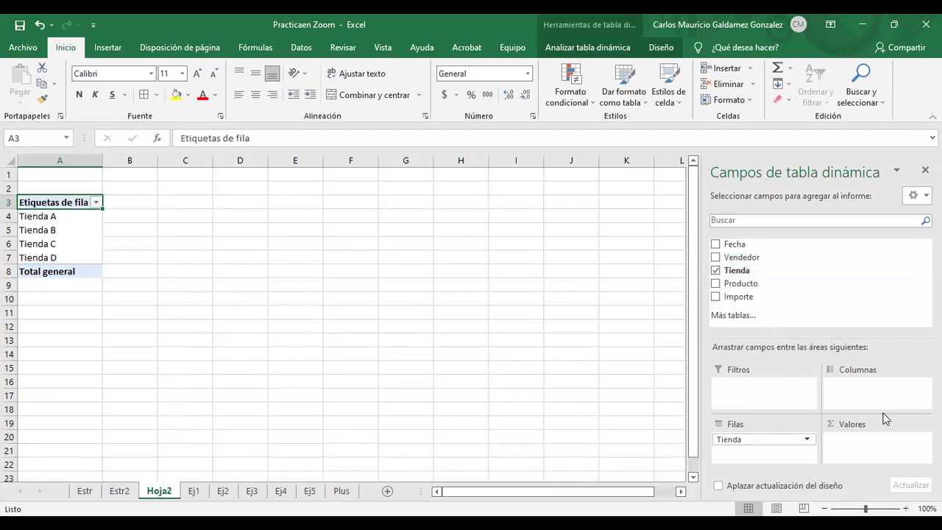
# Step: Add Vendedor to the columns and Importe to the values of the Hoja2 pivot table, checking the layout against Ej1
pyautogui.moveTo(736, 257); pyautogui.dragTo(866, 385)
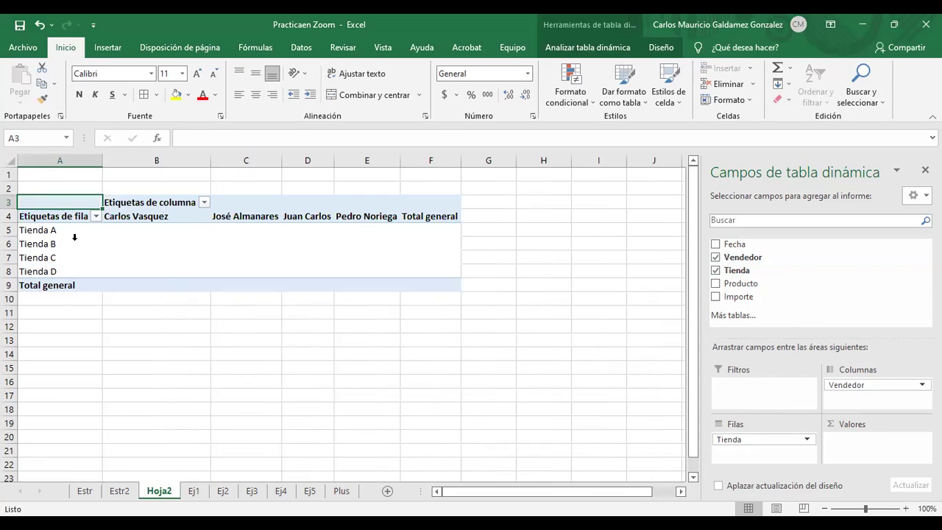
pyautogui.click(194, 496)
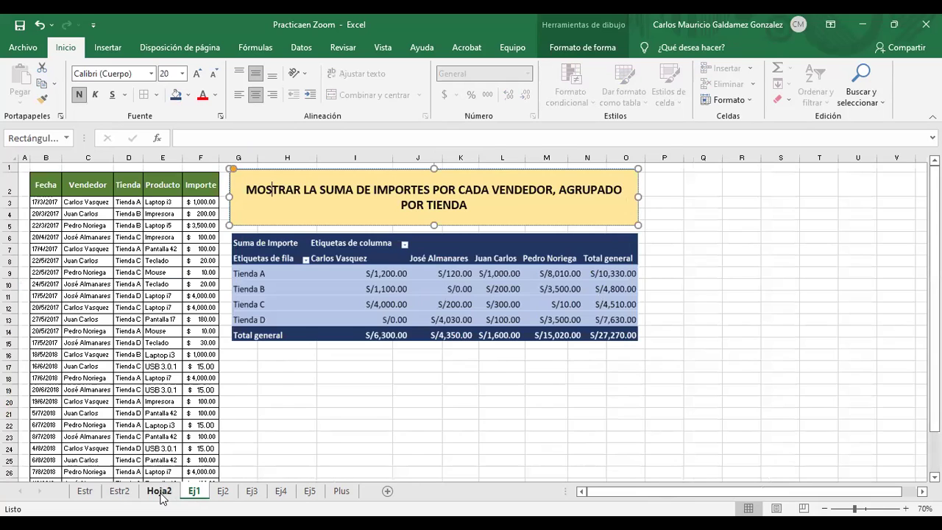
pyautogui.click(159, 491)
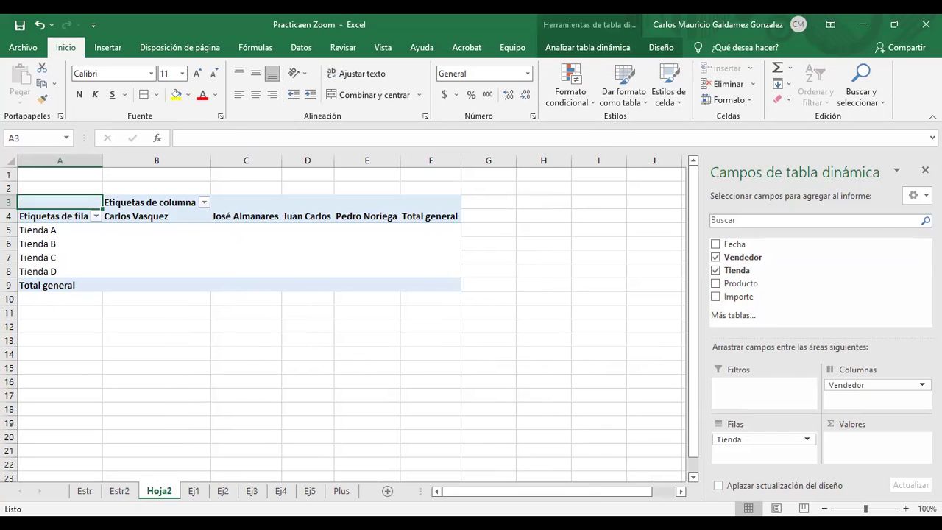
pyautogui.click(192, 492)
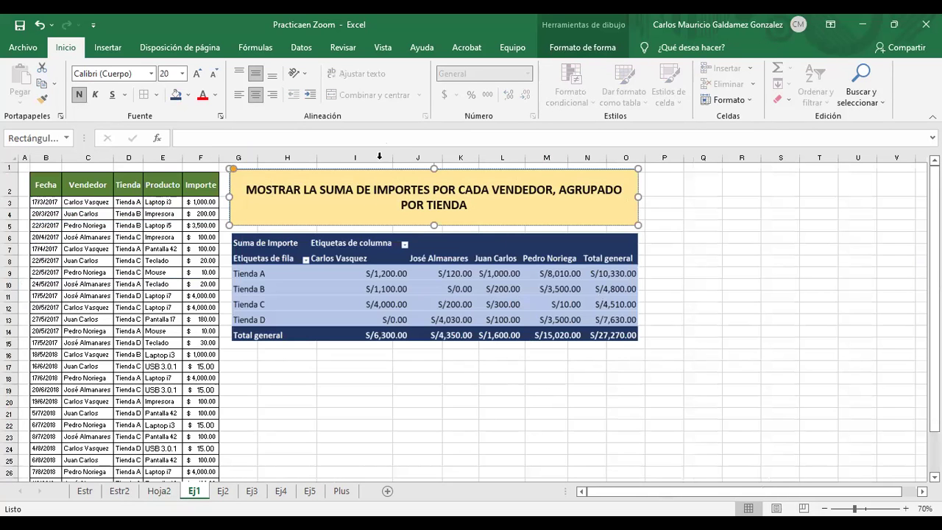
pyautogui.click(155, 492)
pyautogui.moveTo(744, 298); pyautogui.dragTo(857, 445)
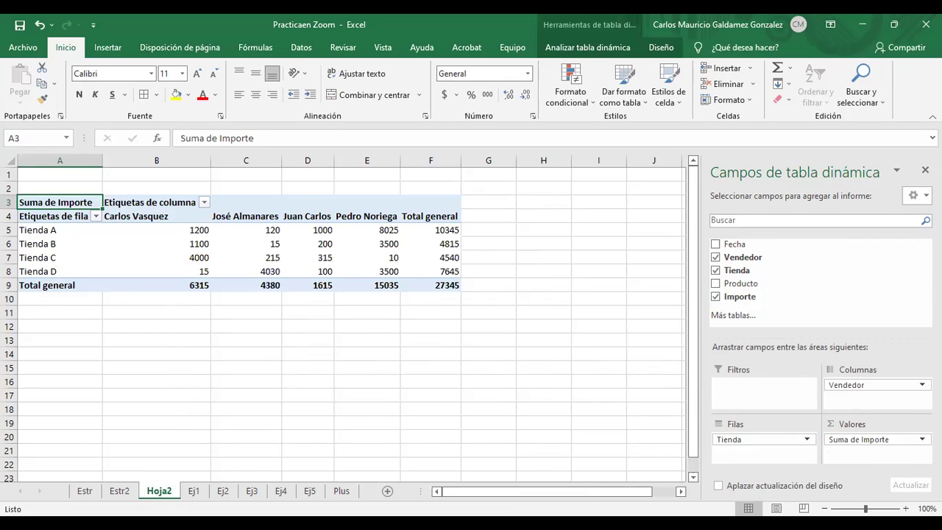
# Step: Look over the summary calculation types in the value field settings of Suma de Importe, leaving the dialog without applying changes
pyautogui.click(862, 441)
pyautogui.click(821, 424)
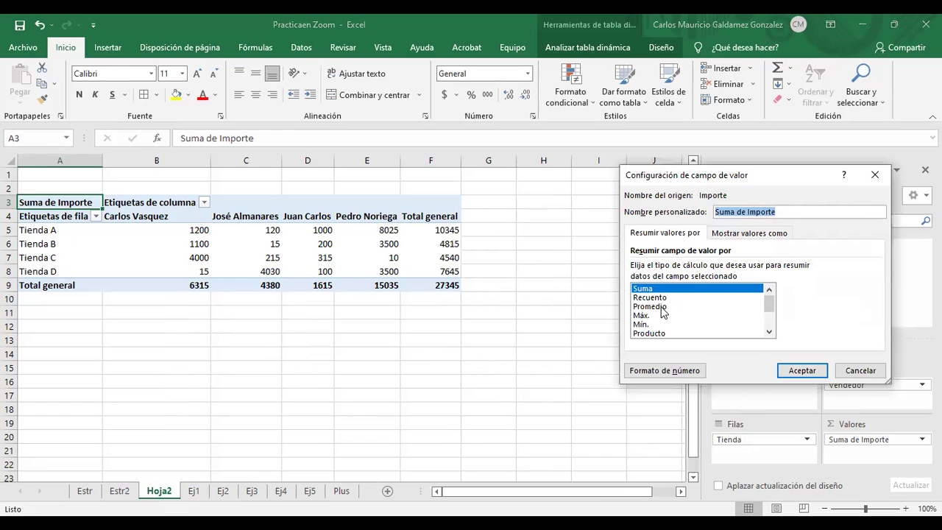
pyautogui.click(661, 306)
pyautogui.click(856, 372)
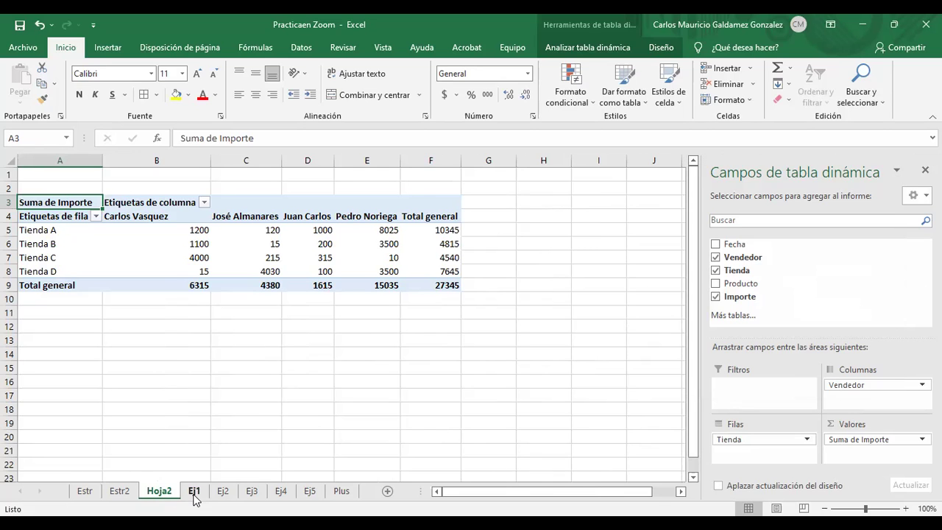
# Step: Apply the dollar accounting format to pivot values B5:F9 on Hoja2, after checking the Ej1 sample
pyautogui.click(194, 492)
pyautogui.click(166, 491)
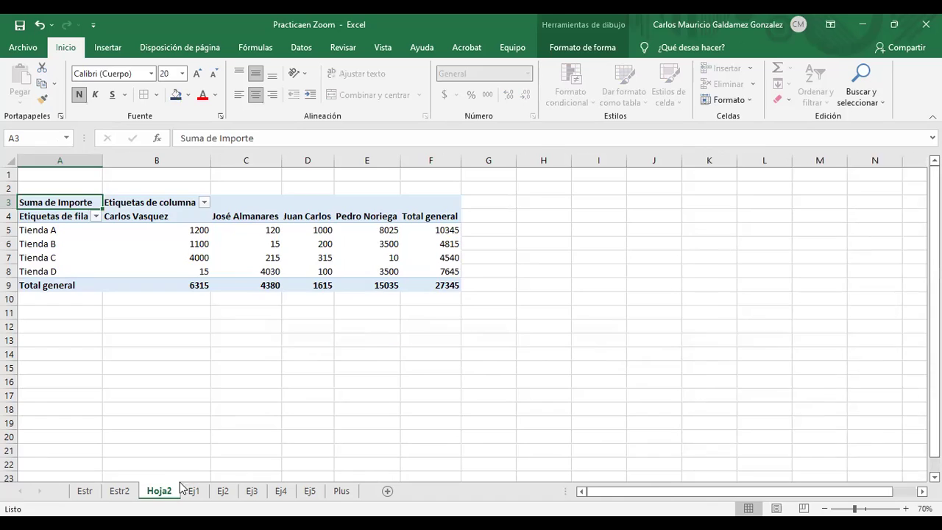
pyautogui.moveTo(185, 231); pyautogui.dragTo(441, 286)
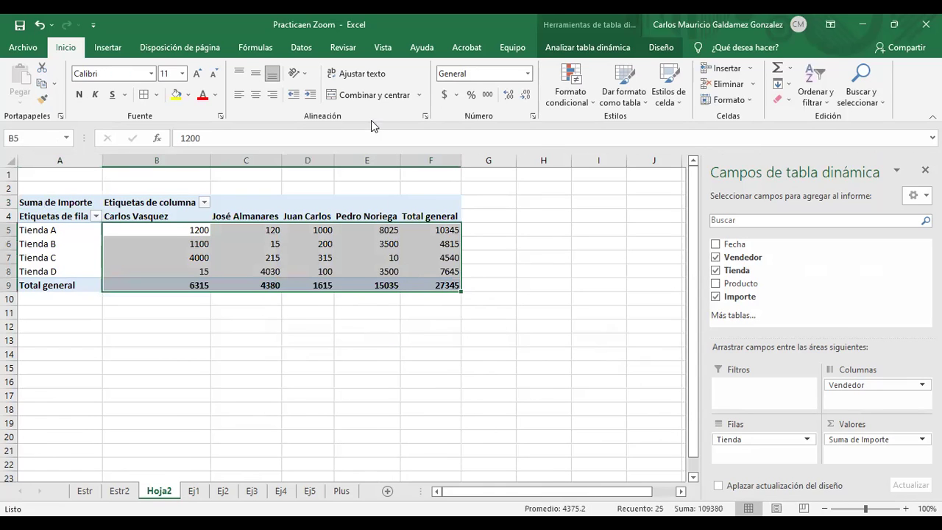
pyautogui.click(443, 94)
pyautogui.click(121, 271)
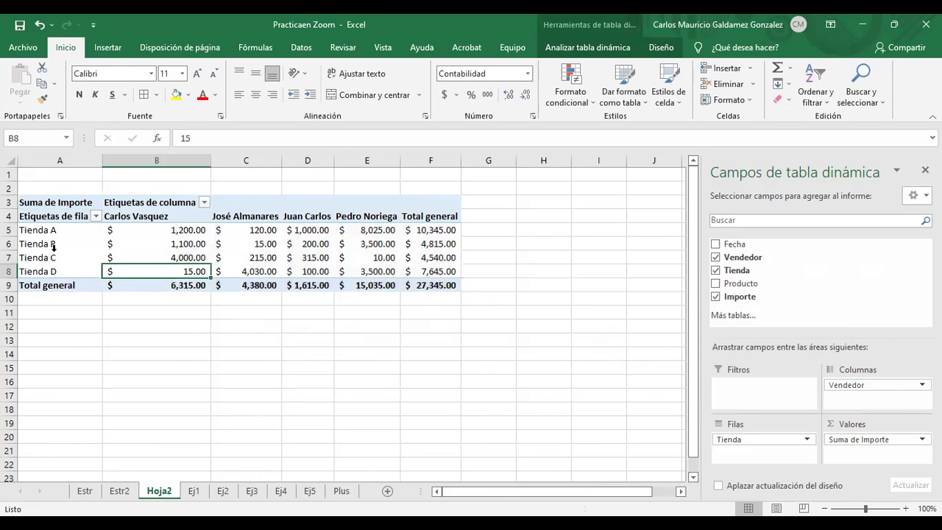
# Step: Compare the store rows and amounts of the Hoja2 pivot table with the sample and statement on Ej1
pyautogui.click(44, 234)
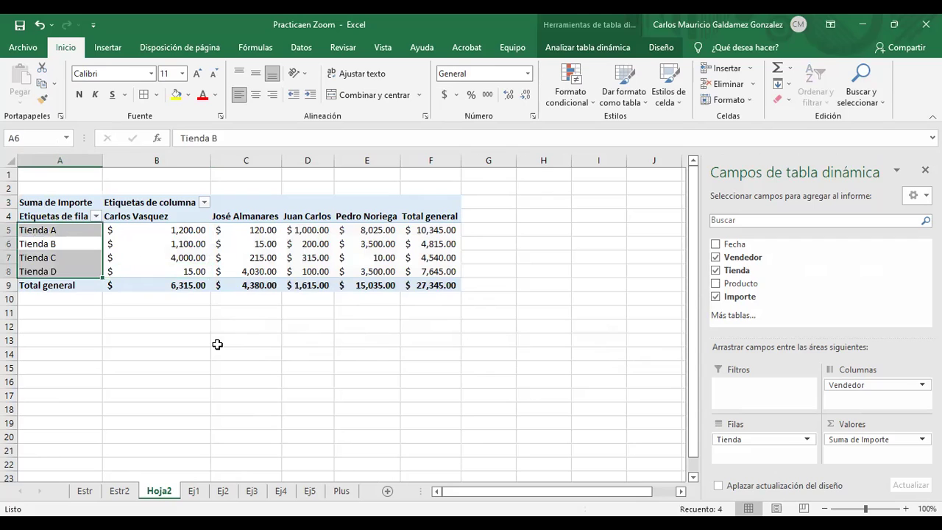
pyautogui.click(63, 231)
pyautogui.moveTo(140, 284)
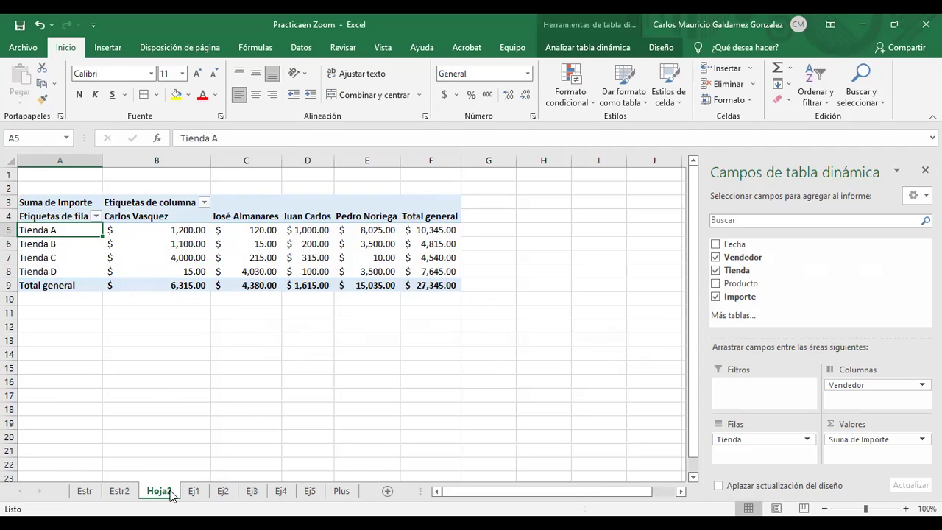
pyautogui.click(194, 491)
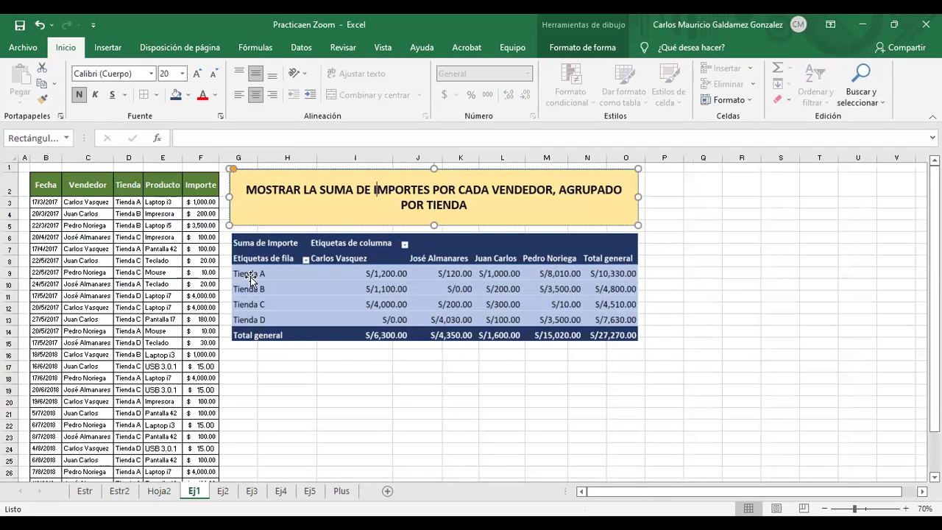
pyautogui.click(224, 492)
pyautogui.click(160, 495)
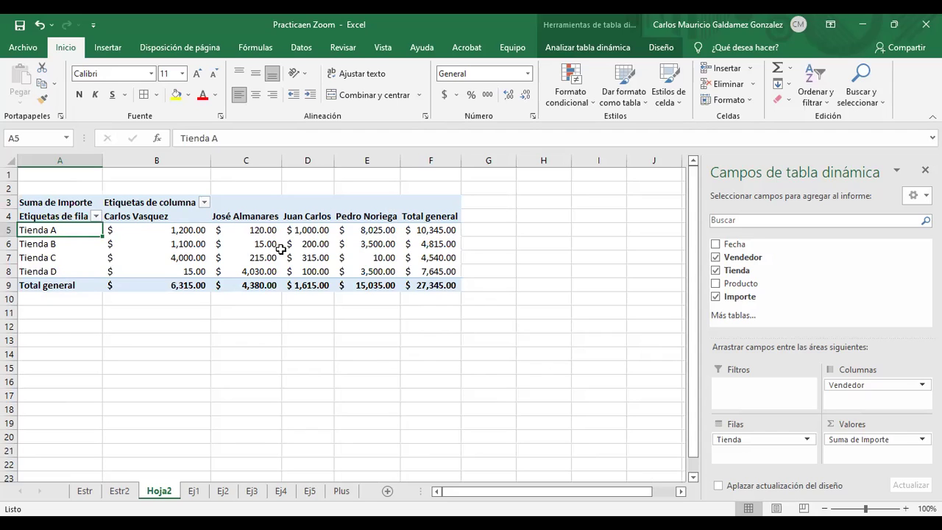
pyautogui.click(193, 492)
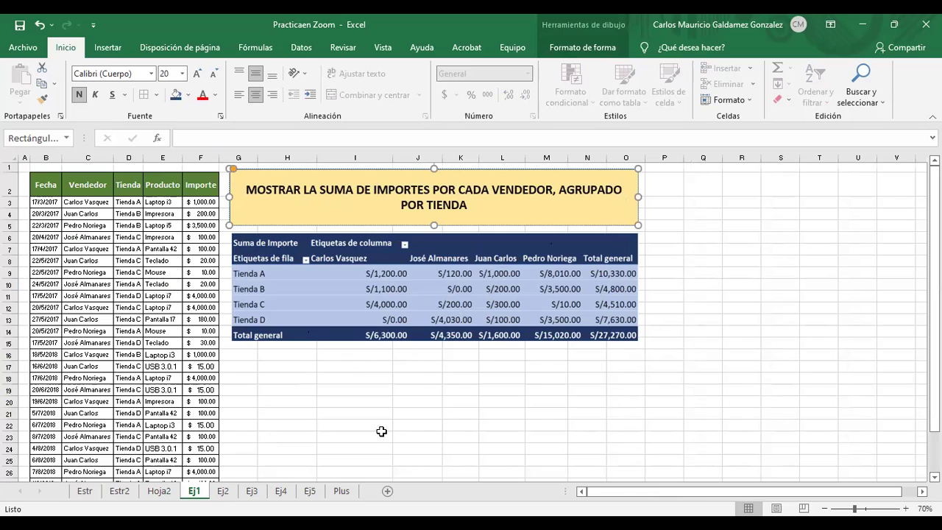
# Step: Rename the Hoja2 sheet as DinEj1 and move it directly after the Ej1 sheet
pyautogui.click(159, 490)
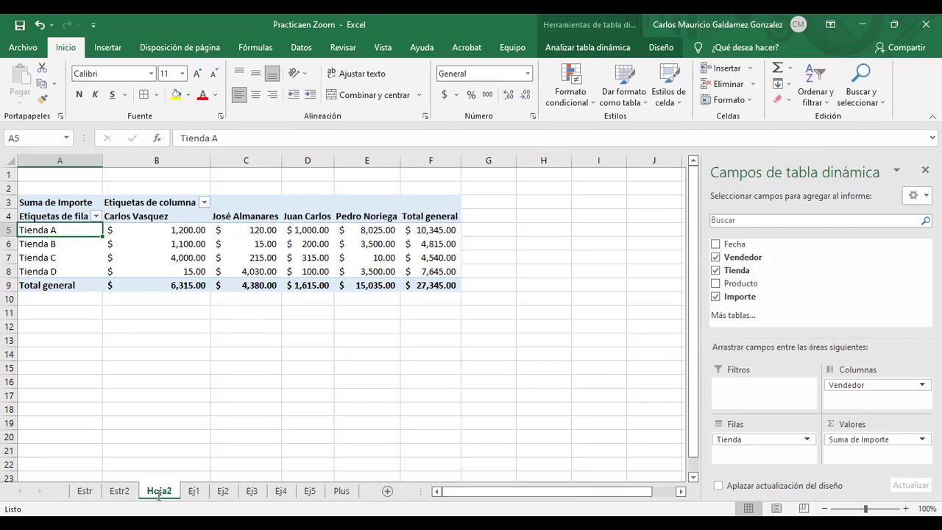
pyautogui.doubleClick(159, 491)
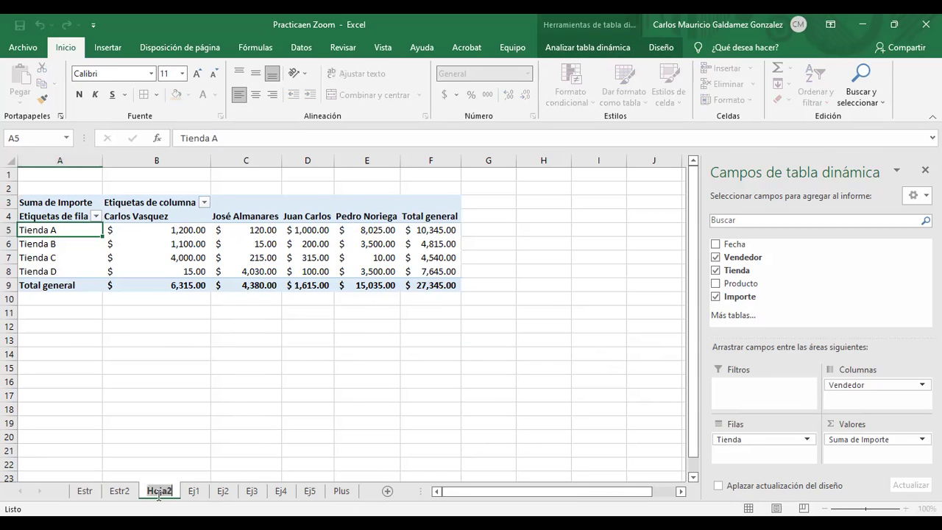
pyautogui.write('D')
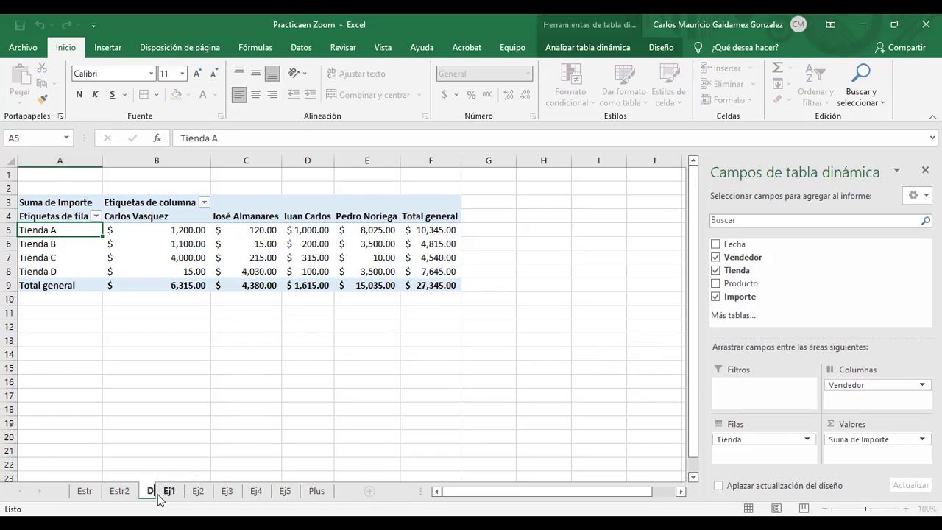
pyautogui.write('in')
pyautogui.press('Return')
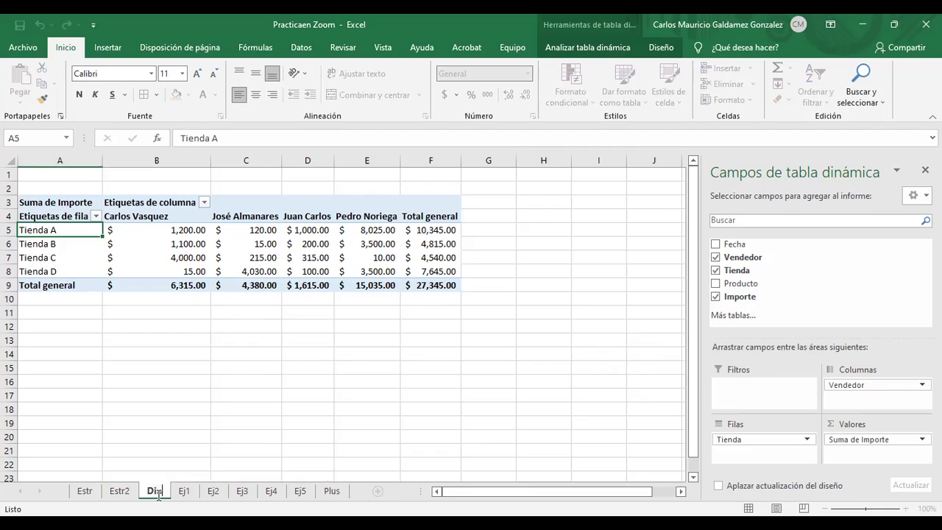
pyautogui.write('a')
pyautogui.press('BackSpace')
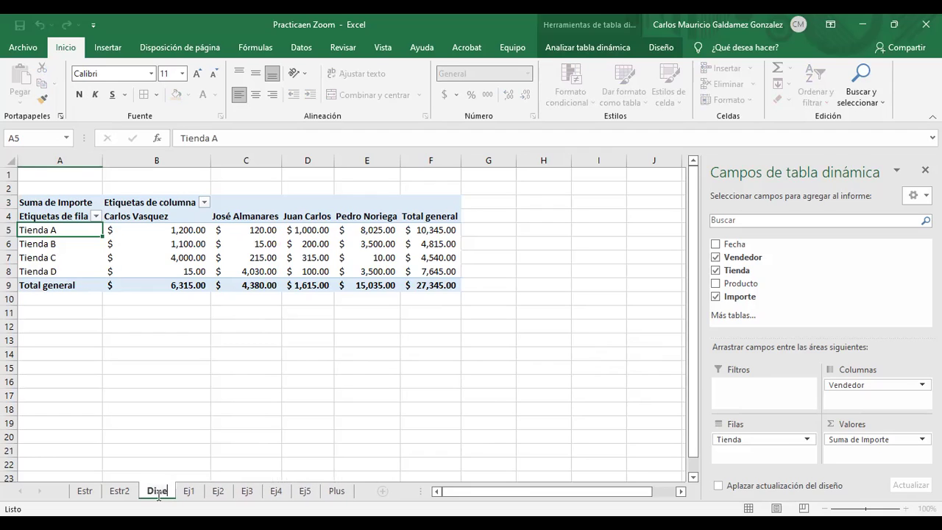
pyautogui.write('Ej1')
pyautogui.press('Return')
pyautogui.moveTo(158, 499); pyautogui.dragTo(213, 497)
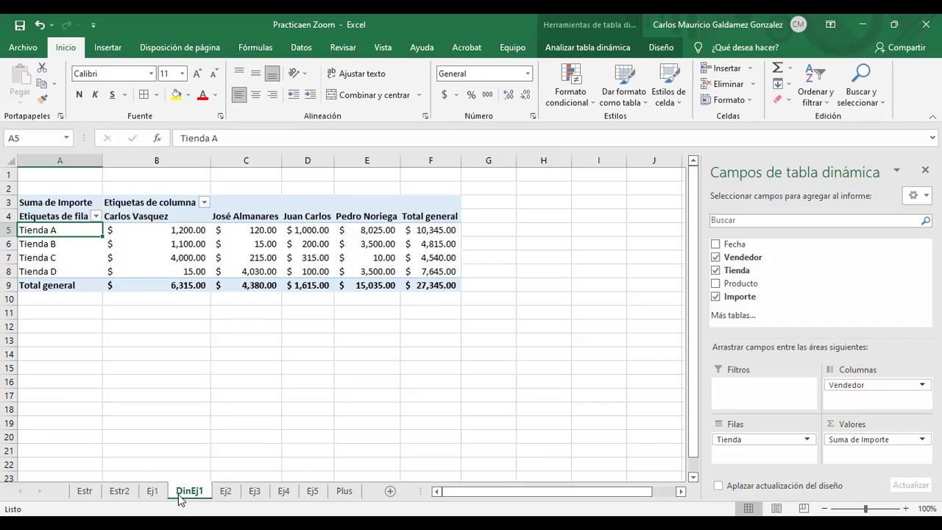
# Step: Review the Ej2 exercise statement and shift its sample pivot table picture slightly up toward the heading
pyautogui.click(227, 491)
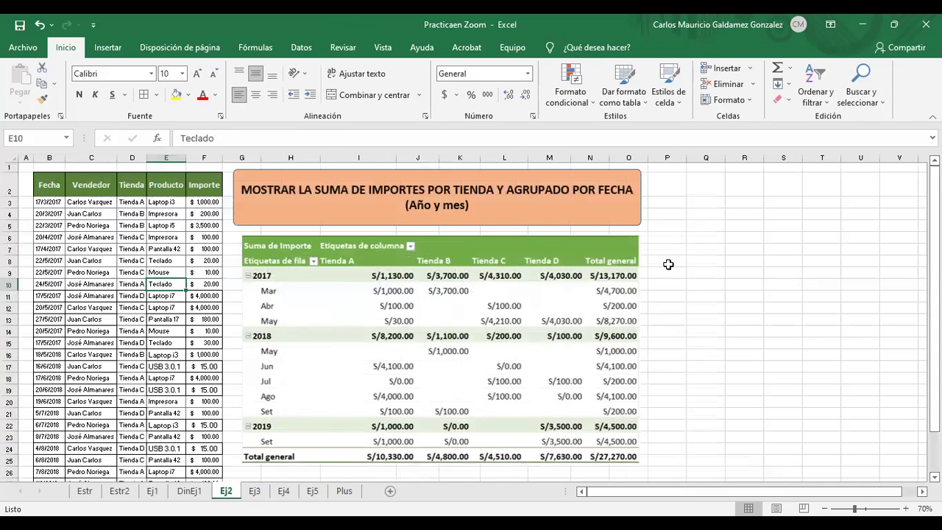
pyautogui.click(397, 356)
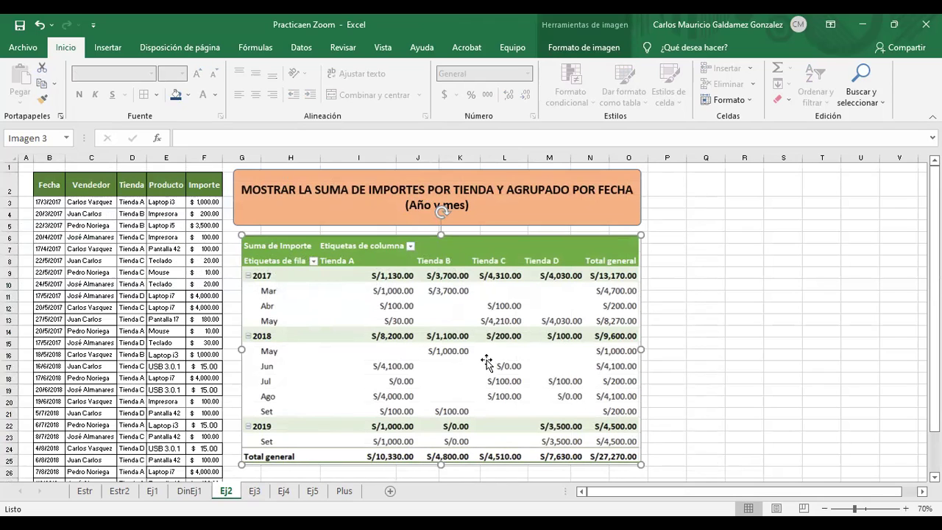
pyautogui.moveTo(394, 309); pyautogui.dragTo(396, 303)
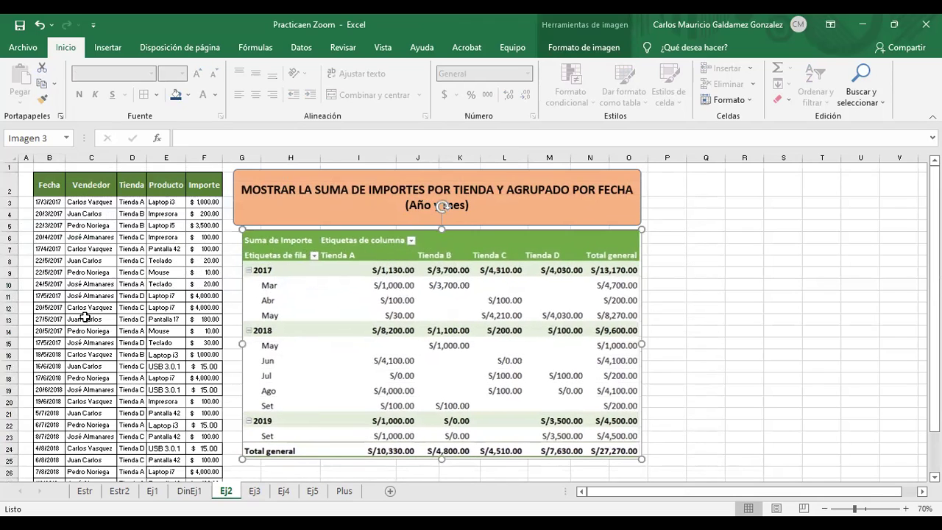
# Step: Insert a blank pivot table on a new sheet from the Ej2 sales data, using Recommended PivotTables
pyautogui.click(128, 307)
pyautogui.moveTo(45, 201); pyautogui.dragTo(197, 451)
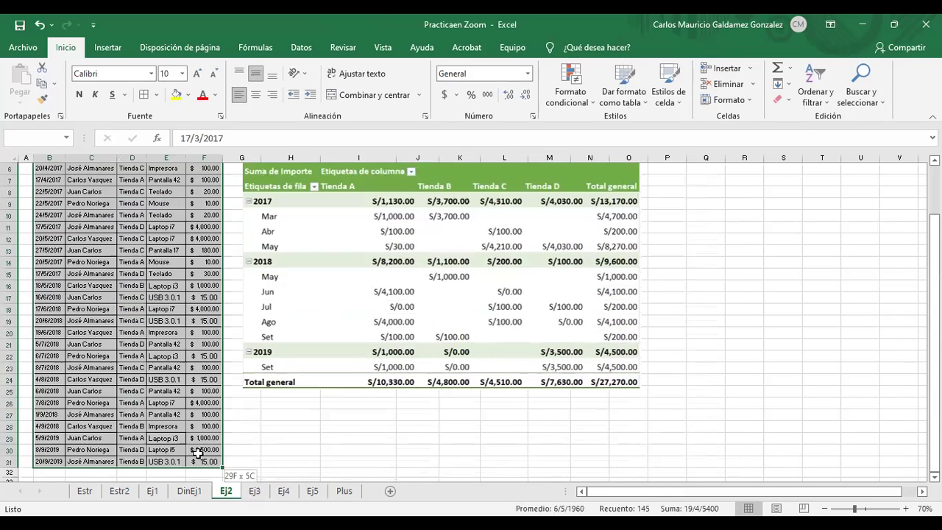
pyautogui.scroll(-1, 147, 228)
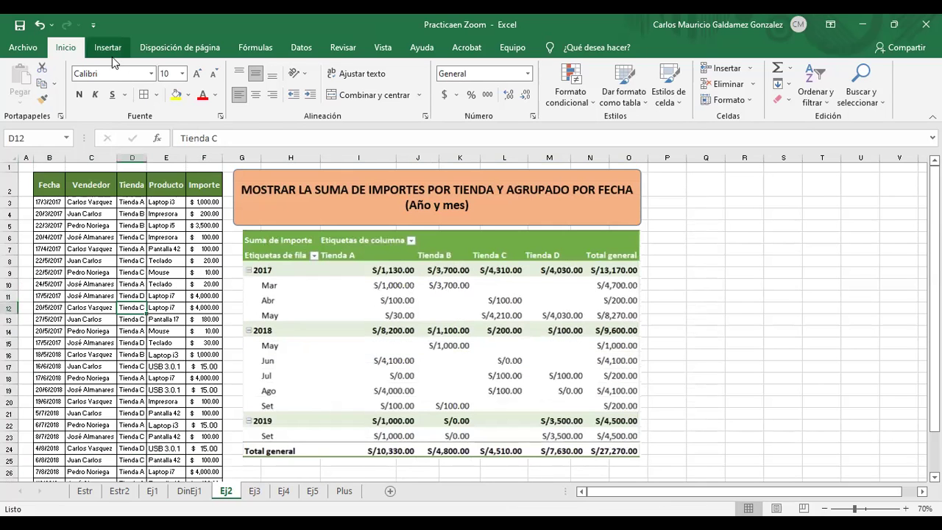
pyautogui.click(107, 47)
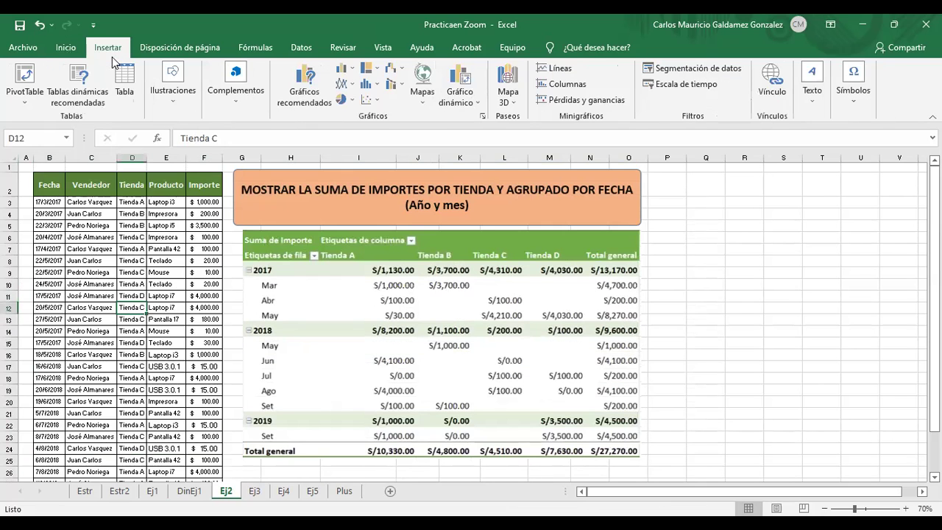
pyautogui.click(72, 95)
pyautogui.click(631, 454)
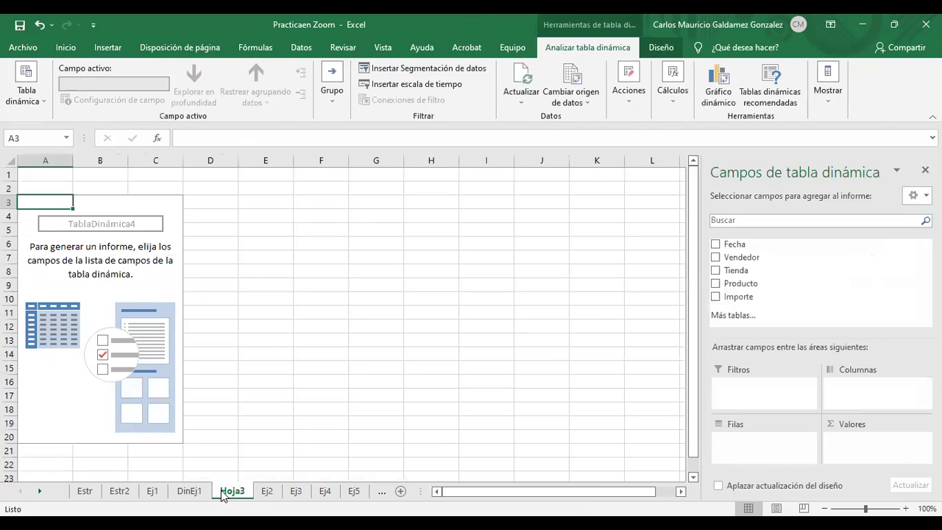
# Step: Rename the new Hoja3 pivot sheet as DinEj2 and move it directly after the Ej2 sheet
pyautogui.write('d')
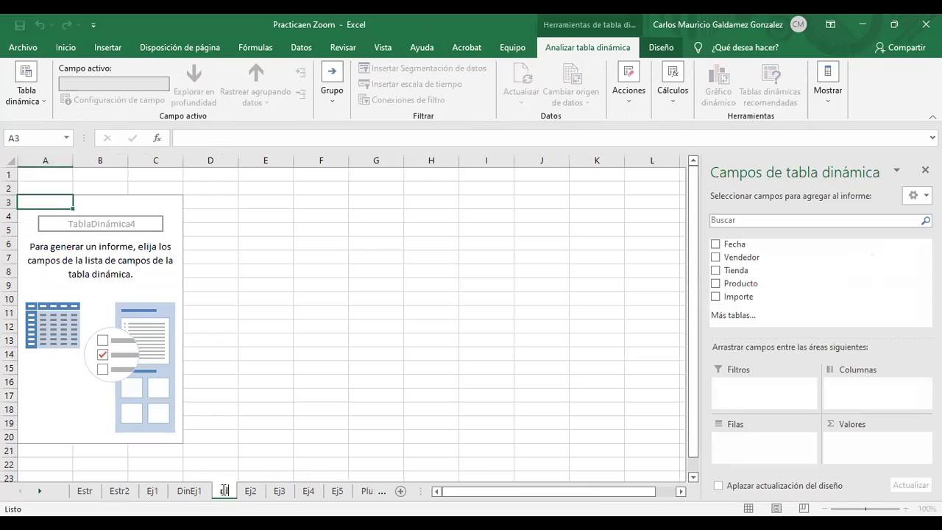
pyautogui.write('inEj2')
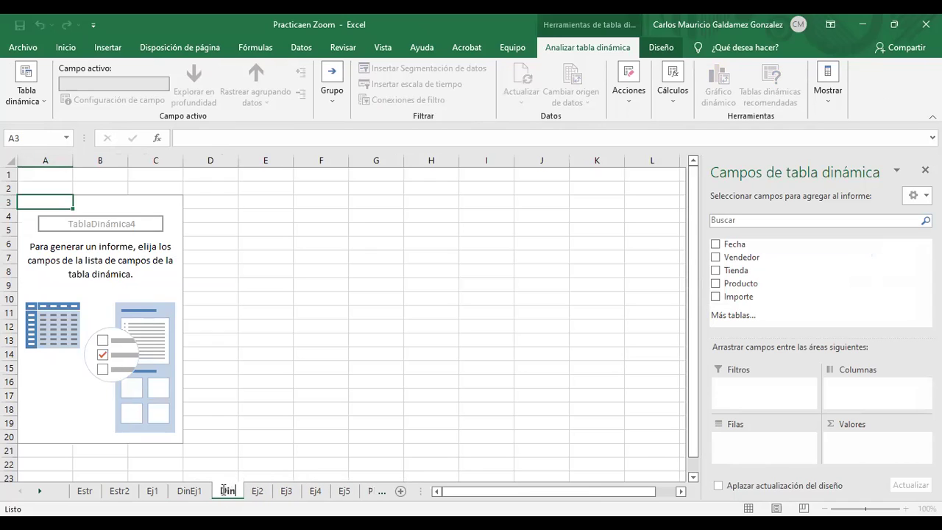
pyautogui.press('Return')
pyautogui.moveTo(225, 494); pyautogui.dragTo(287, 499)
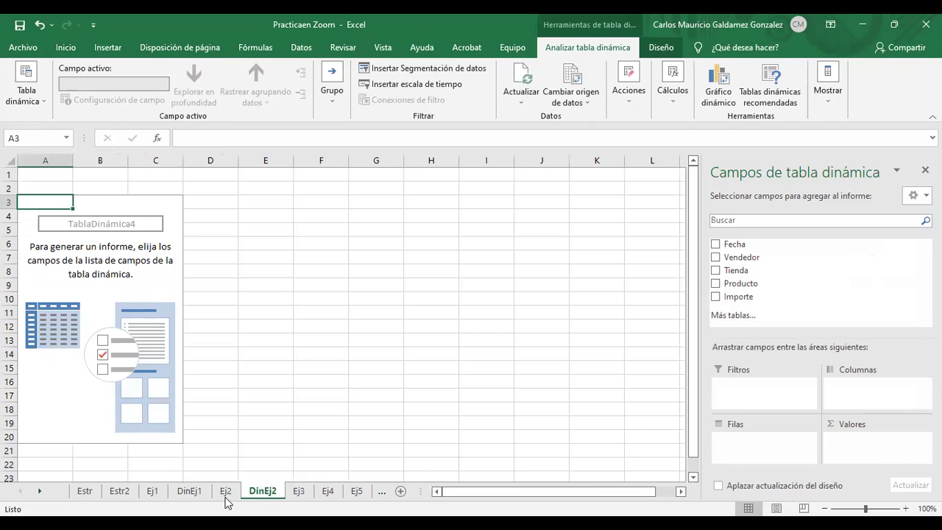
# Step: Examine the Fecha column and year-and-month sample on Ej2 against the empty DinEj2 pivot table
pyautogui.click(225, 491)
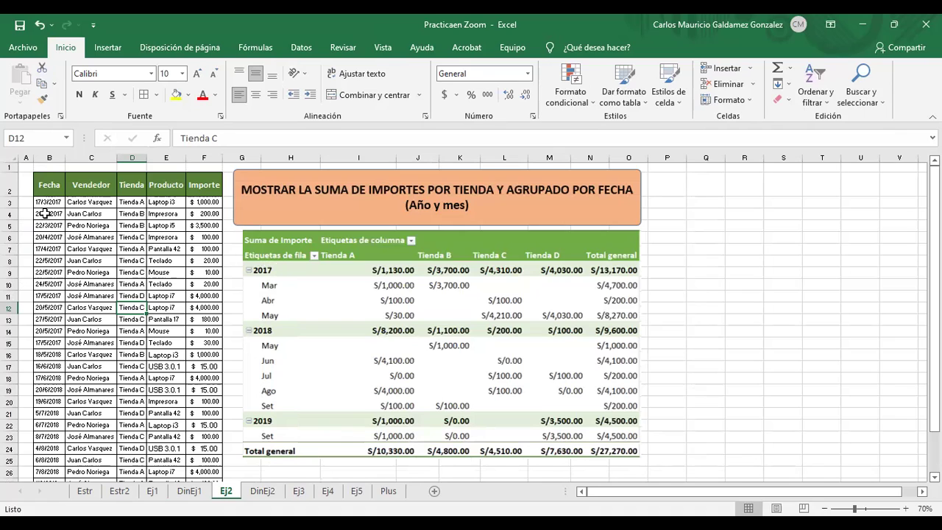
pyautogui.moveTo(45, 202); pyautogui.dragTo(59, 449)
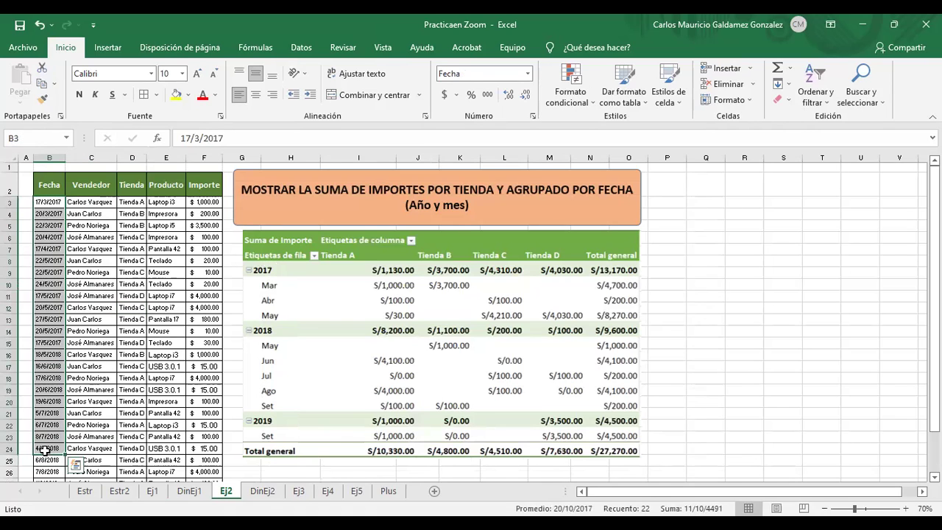
pyautogui.click(263, 492)
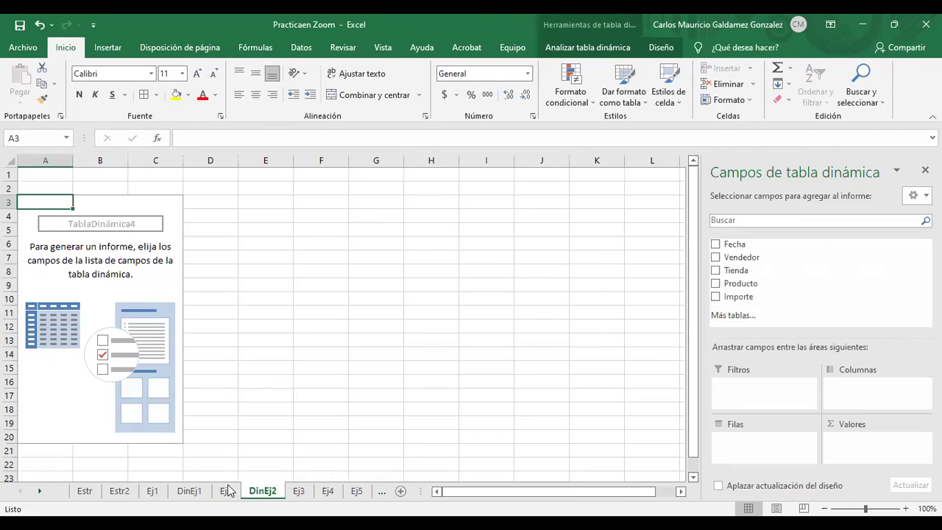
pyautogui.click(227, 489)
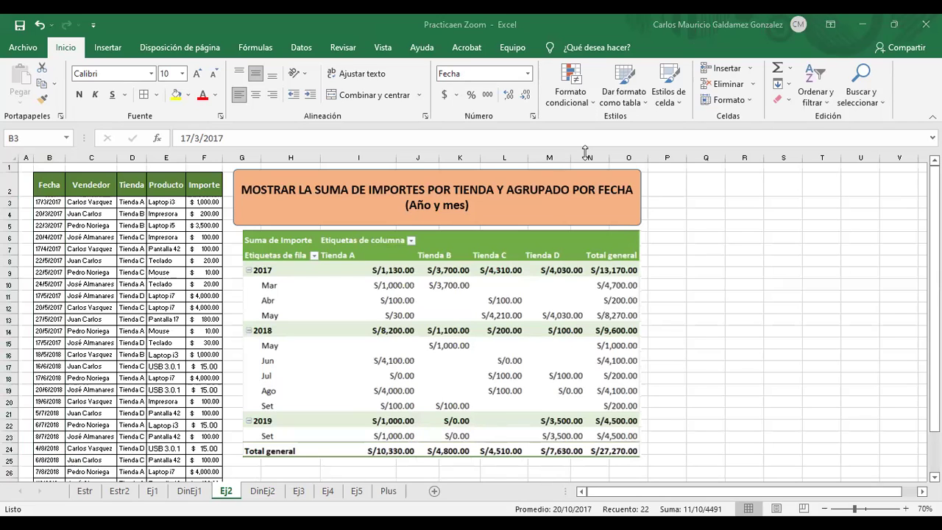
# Step: Add Fecha to the DinEj2 pivot table's rows and enlarge the field areas enough to show all row fields
pyautogui.click(262, 490)
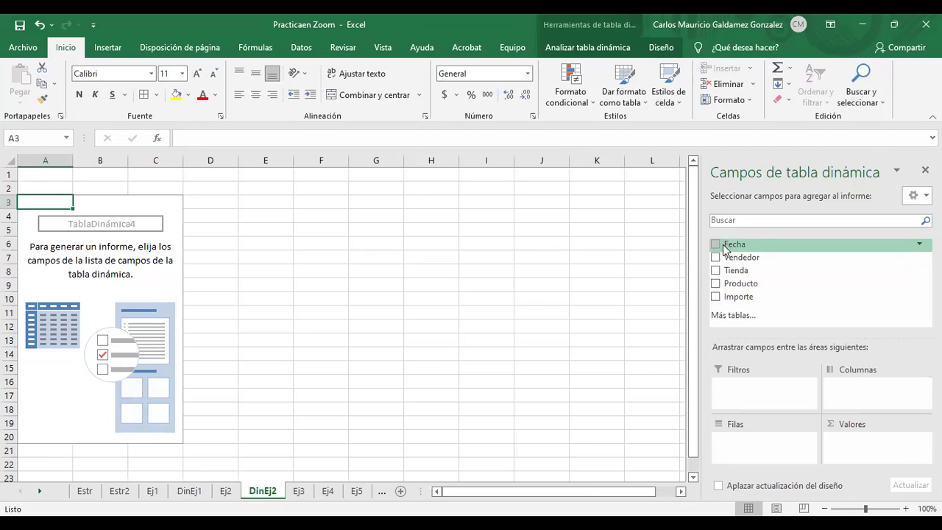
pyautogui.moveTo(736, 243); pyautogui.dragTo(755, 438)
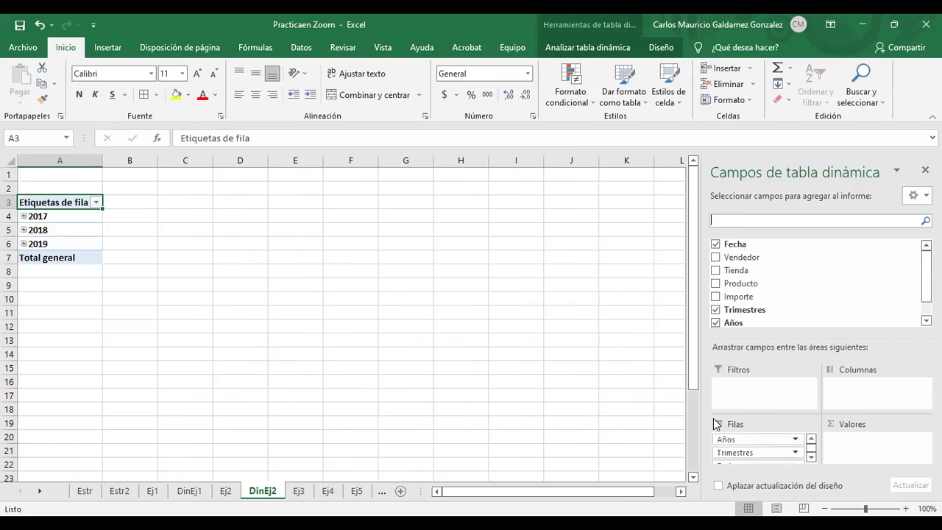
pyautogui.moveTo(767, 336); pyautogui.dragTo(767, 309)
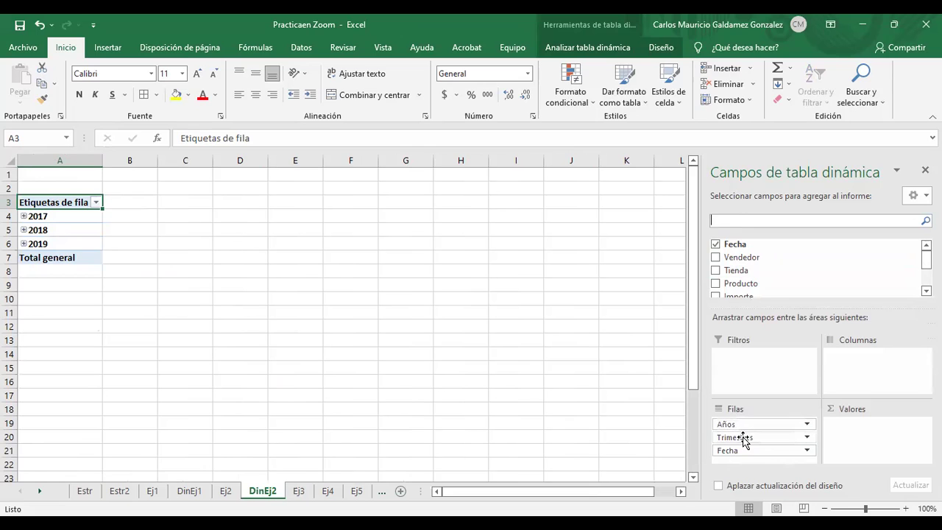
pyautogui.click(226, 491)
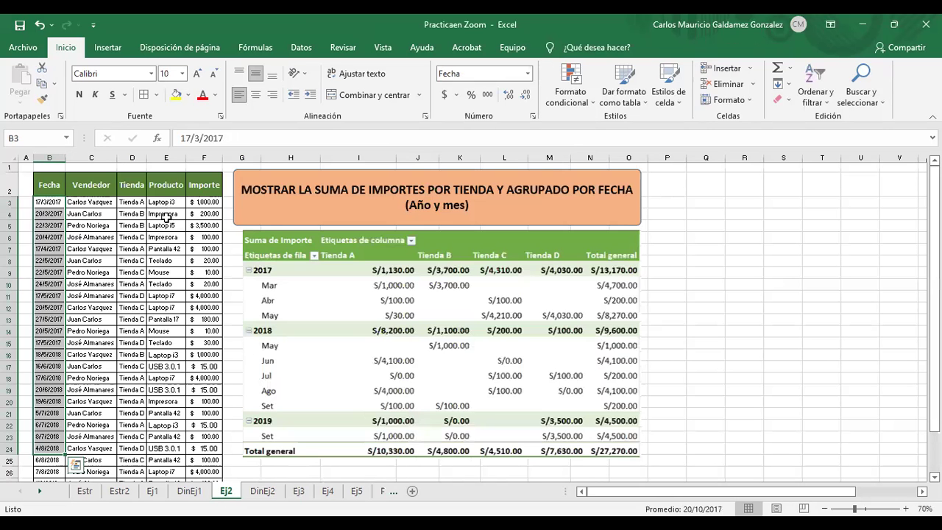
pyautogui.click(126, 261)
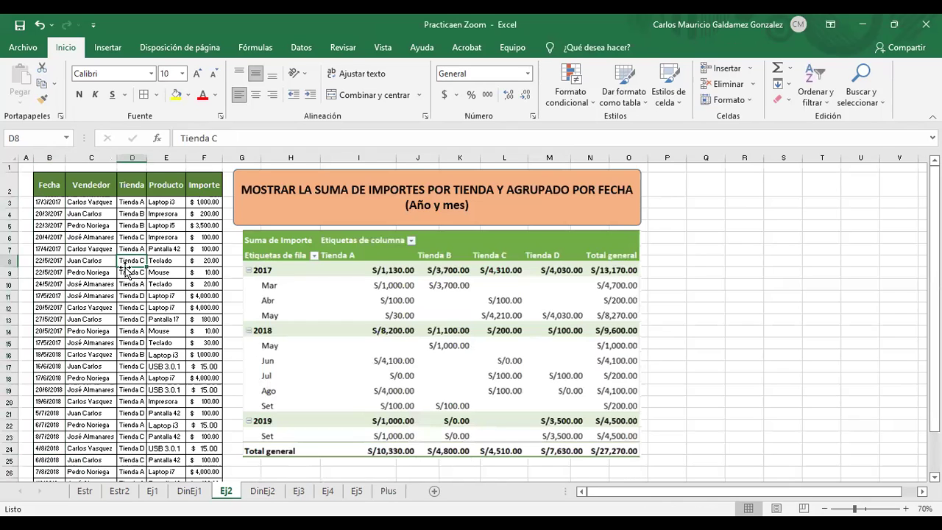
pyautogui.click(262, 491)
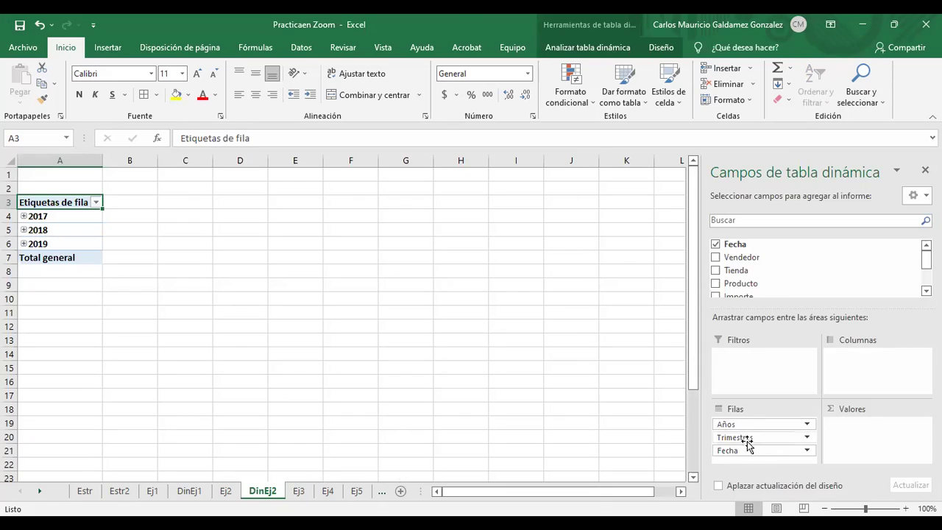
pyautogui.click(740, 449)
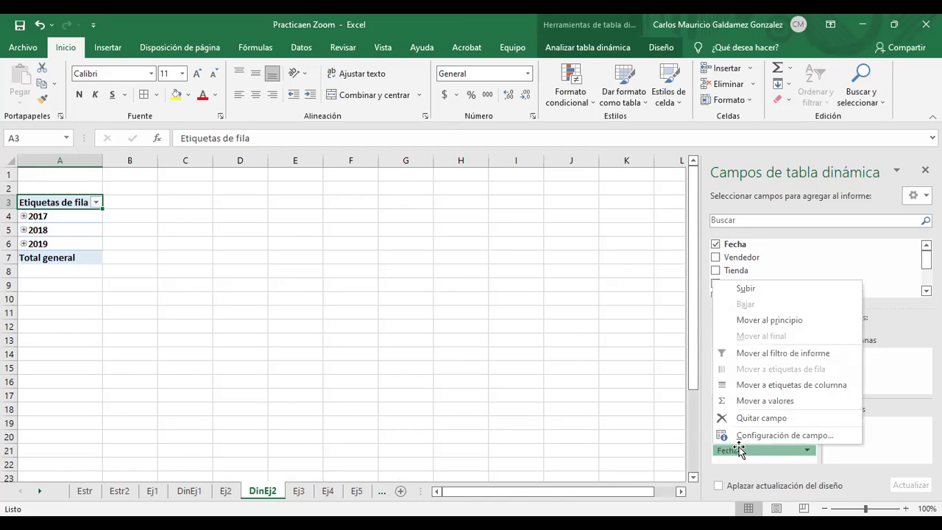
pyautogui.click(738, 458)
pyautogui.click(747, 424)
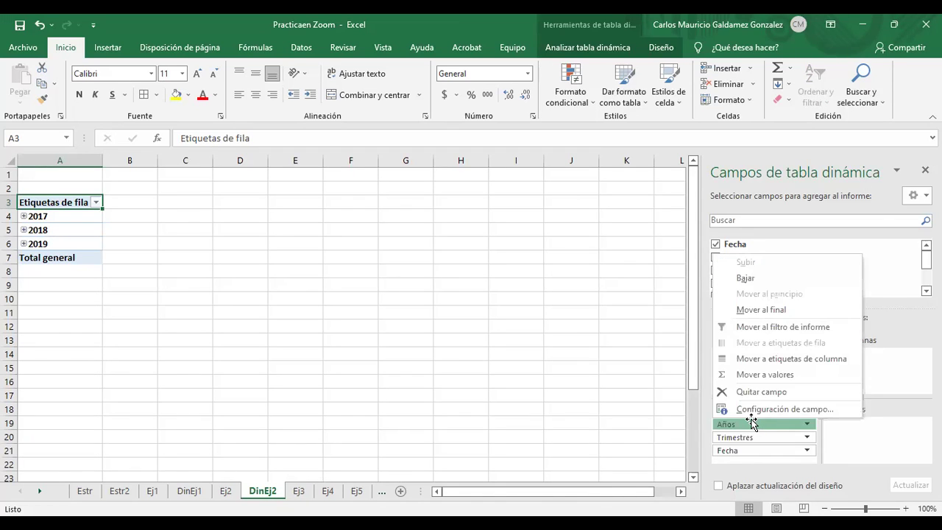
pyautogui.click(746, 437)
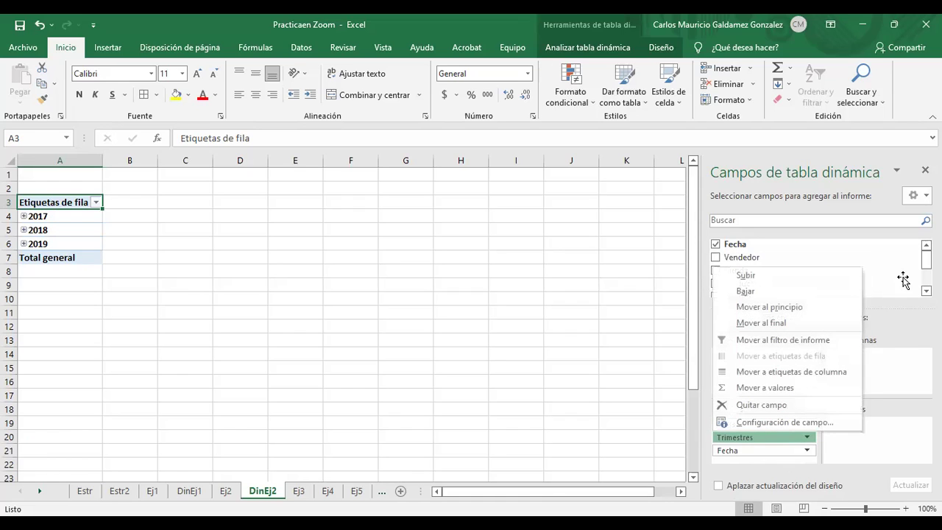
pyautogui.click(834, 345)
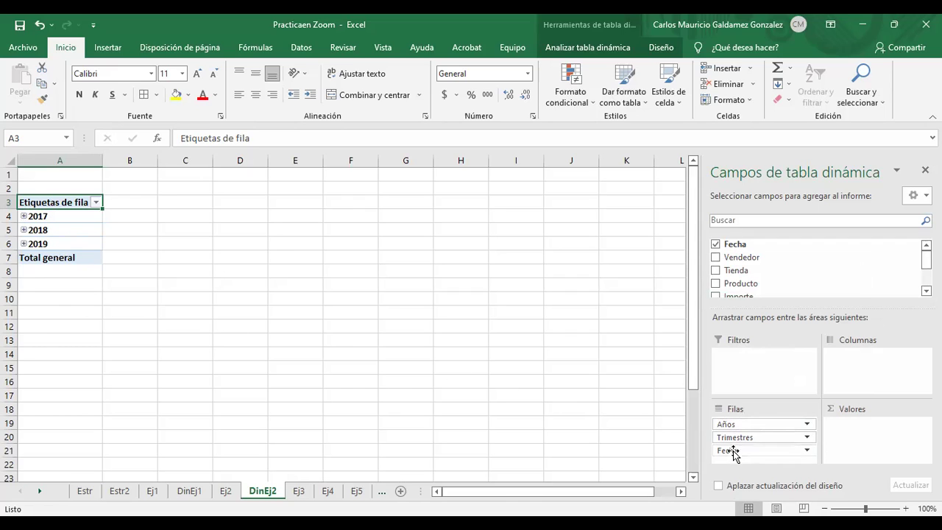
pyautogui.click(756, 451)
pyautogui.click(756, 463)
# Step: Expand 2017 in the DinEj2 pivot table and examine the months inside Trim.1, leaving that quarter collapsed
pyautogui.click(26, 217)
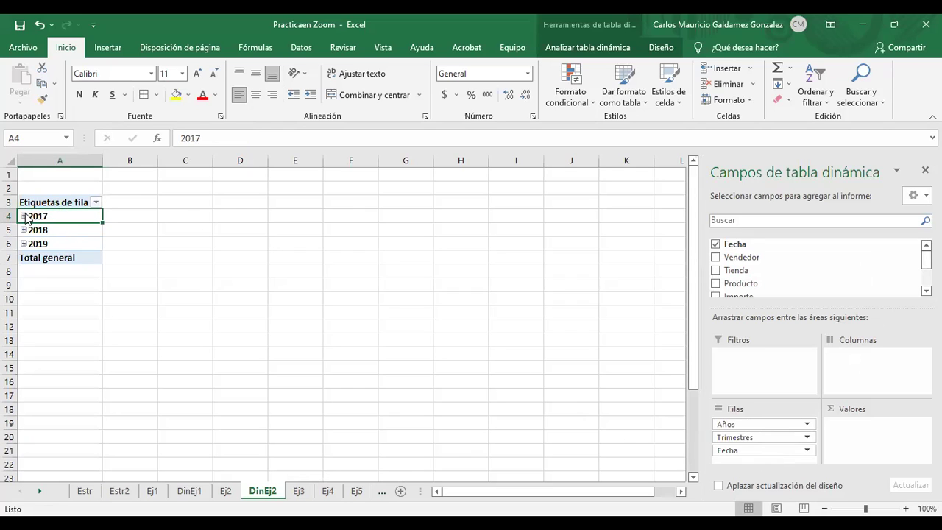
pyautogui.click(24, 215)
pyautogui.click(33, 229)
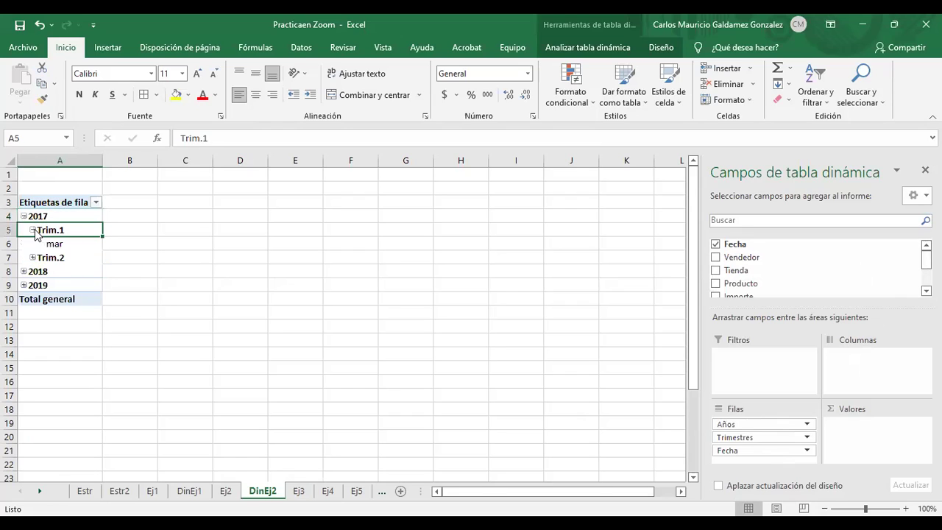
pyautogui.click(33, 229)
pyautogui.click(32, 229)
pyautogui.click(33, 229)
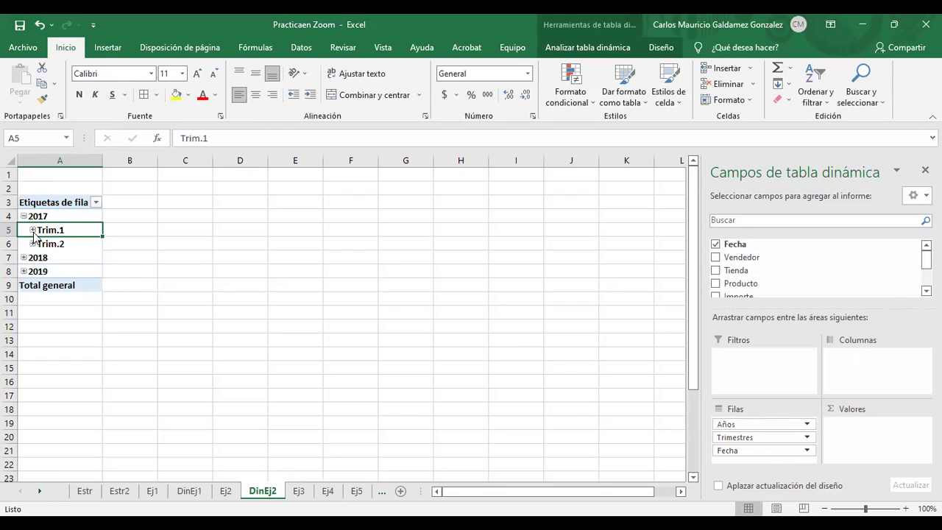
# Step: Remove the Trimestres field from the pivot table rows and expand 2018 and 2019 down to their months
pyautogui.click(762, 437)
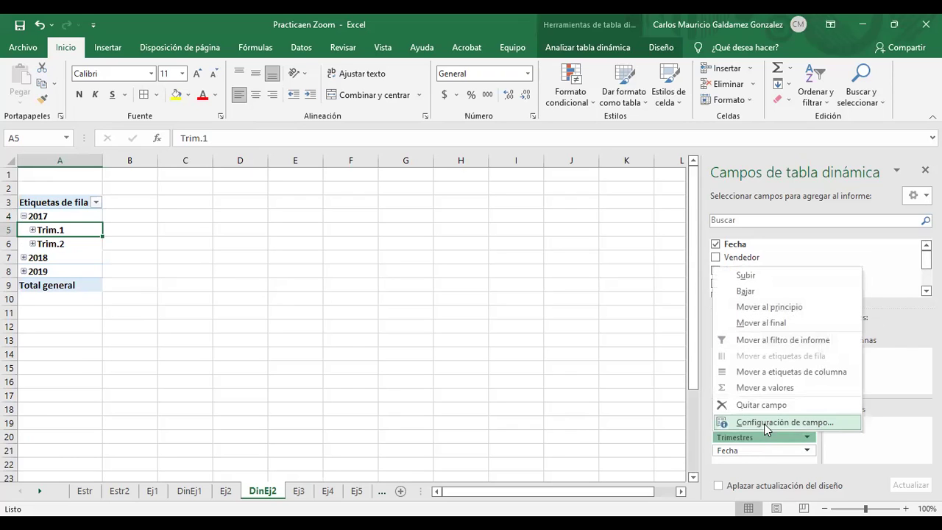
pyautogui.click(765, 405)
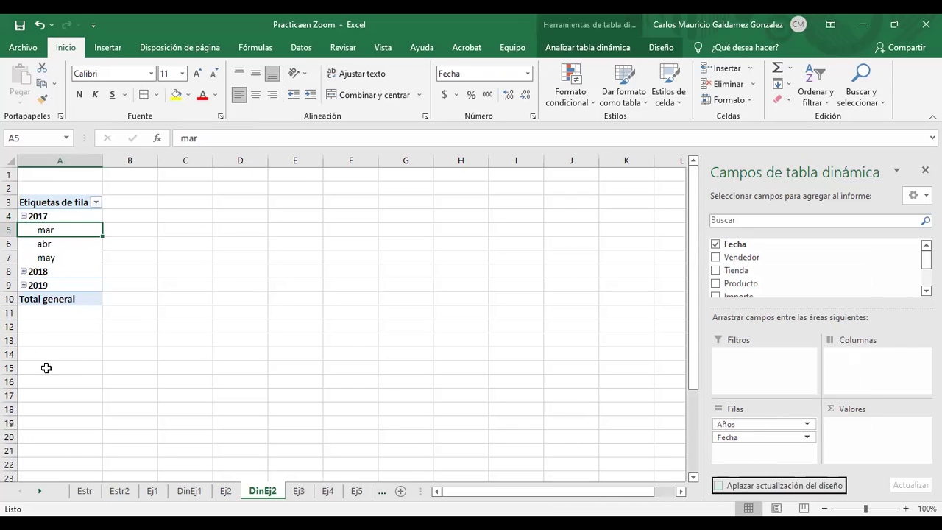
pyautogui.click(24, 270)
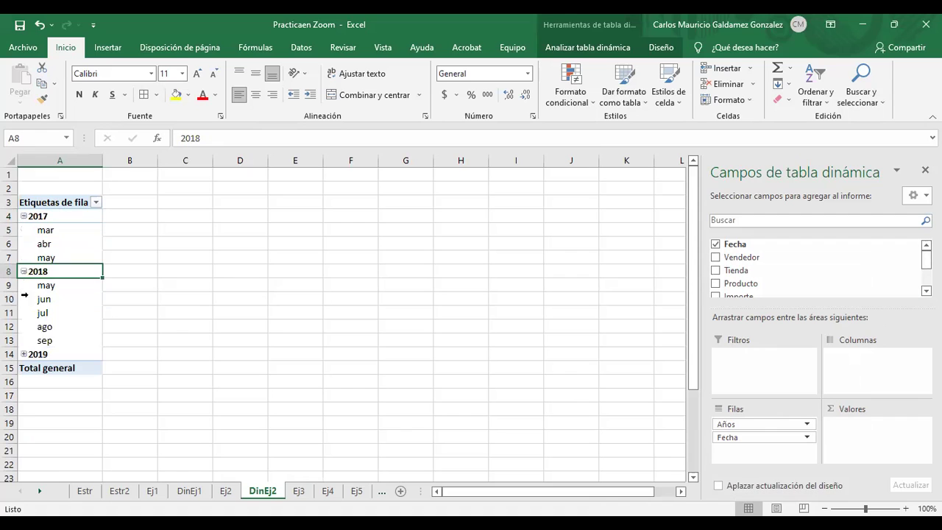
pyautogui.click(22, 354)
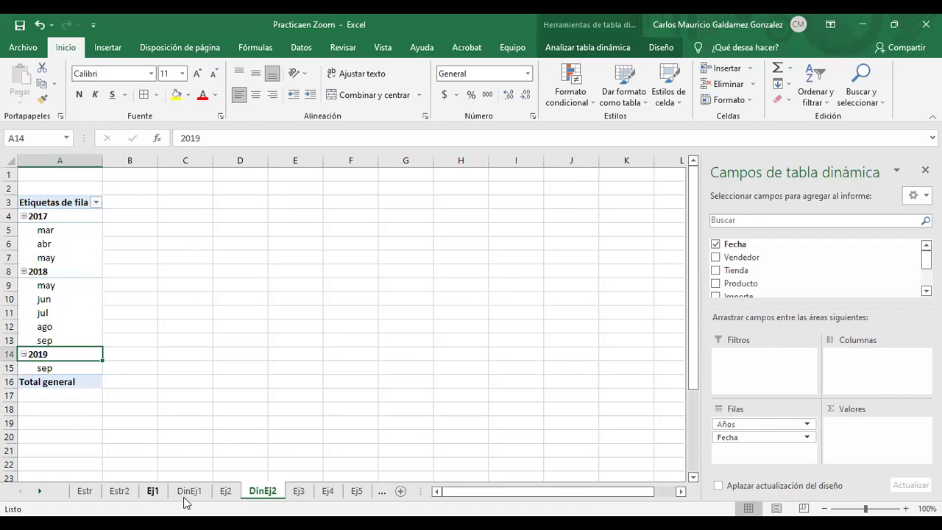
# Step: Check the sample layout on Ej2 and add Tienda to the DinEj2 pivot table's columns
pyautogui.click(228, 493)
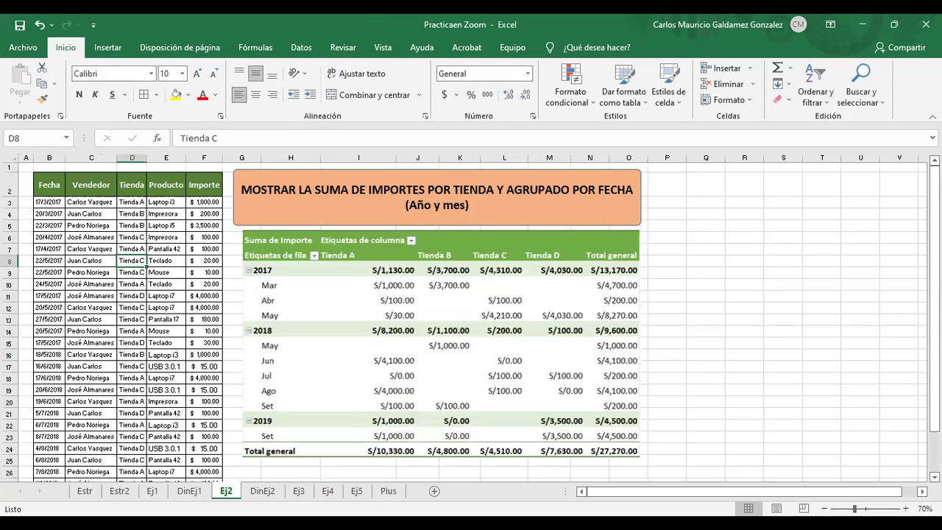
pyautogui.hotkey('ctrl', 'pagedown')
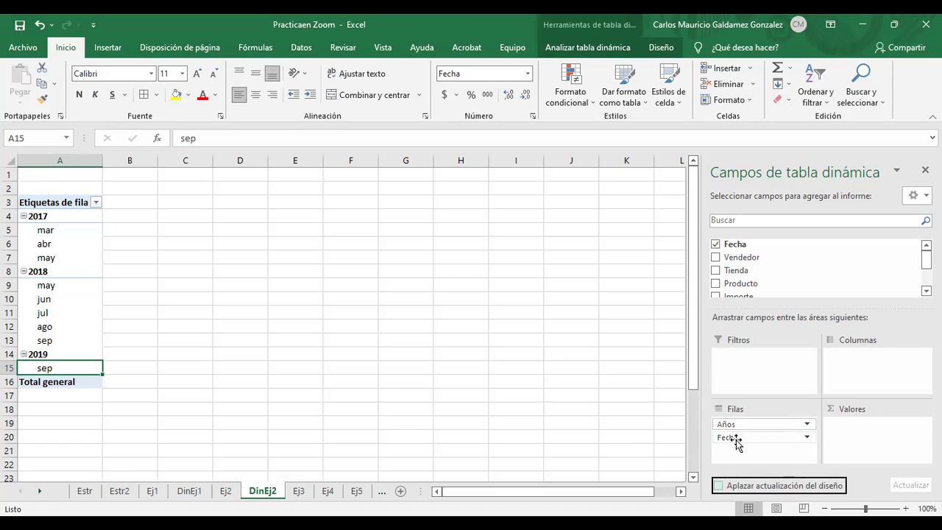
pyautogui.click(226, 490)
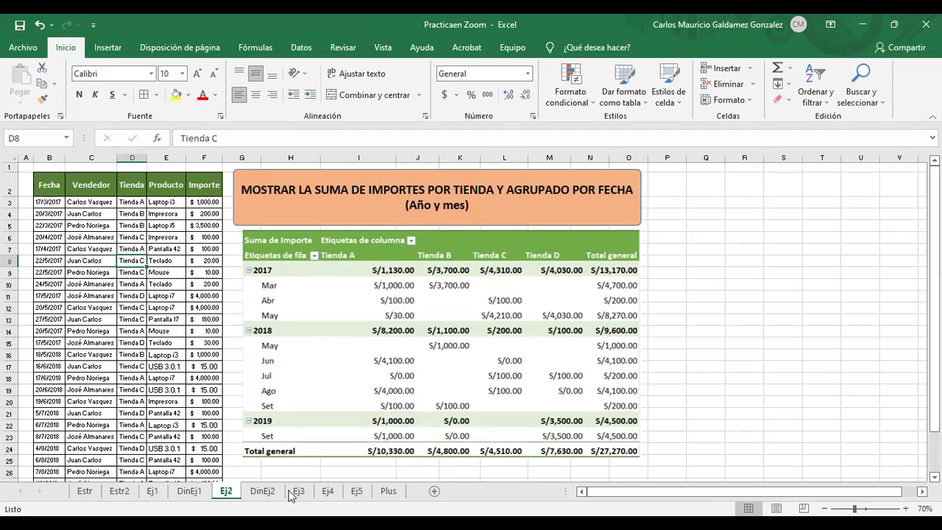
pyautogui.click(259, 493)
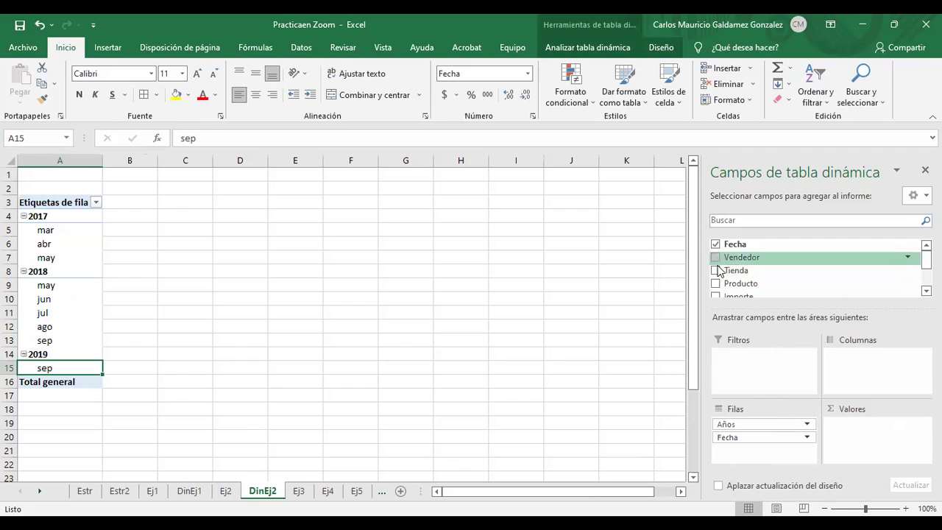
pyautogui.moveTo(724, 270); pyautogui.dragTo(849, 358)
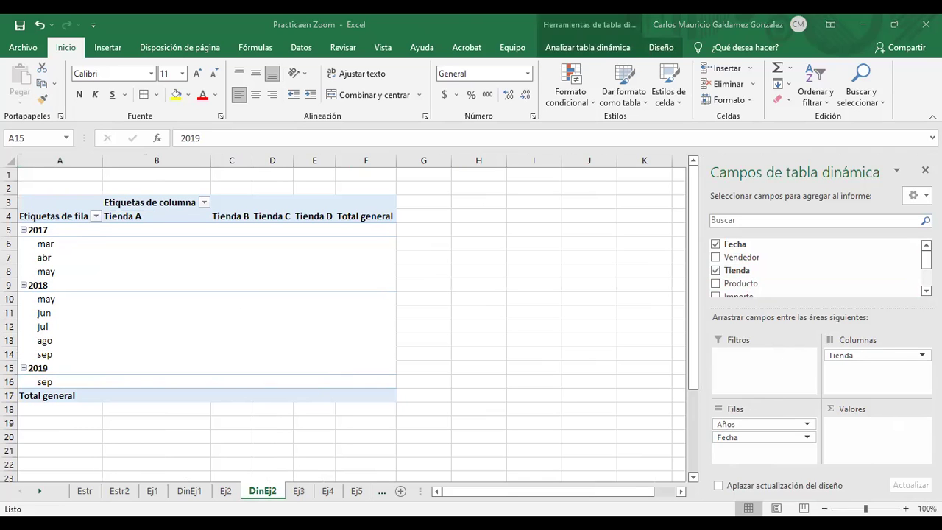
# Step: Add Importe to the DinEj2 pivot table's values as a sum, following the Ej2 sample
pyautogui.click(225, 492)
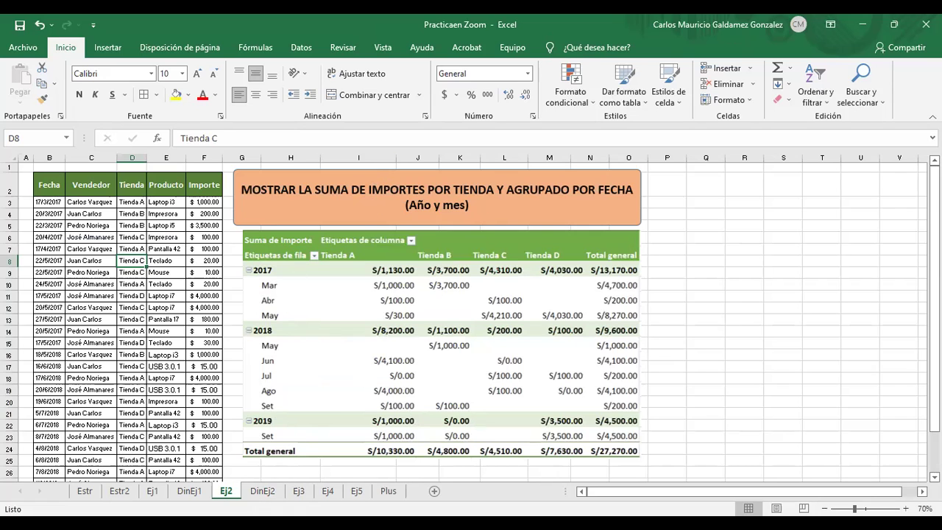
pyautogui.click(252, 498)
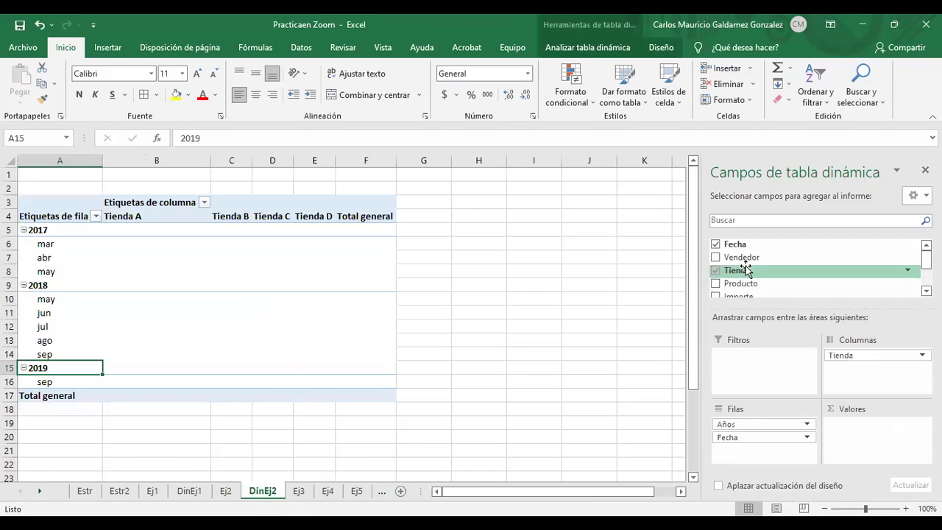
pyautogui.scroll(-1, 745, 280)
pyautogui.moveTo(745, 278); pyautogui.dragTo(865, 455)
# Step: Apply the dollar accounting number format to all pivot table amounts in B5:F17, including the totals
pyautogui.moveTo(181, 230); pyautogui.dragTo(369, 398)
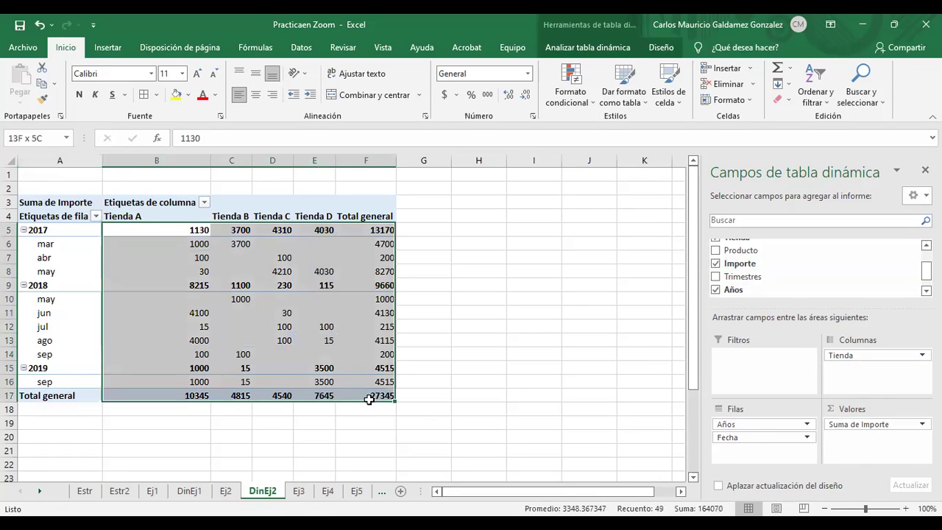
pyautogui.click(443, 94)
pyautogui.click(150, 346)
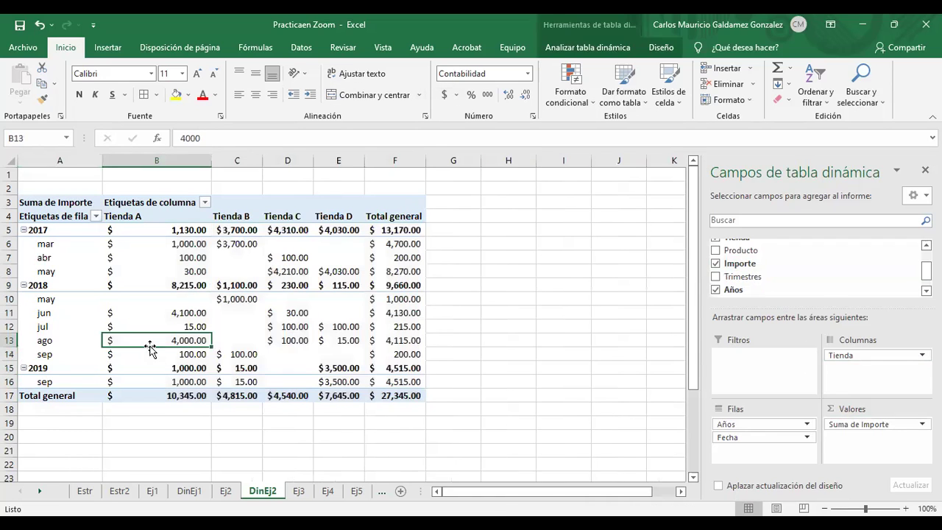
pyautogui.click(243, 258)
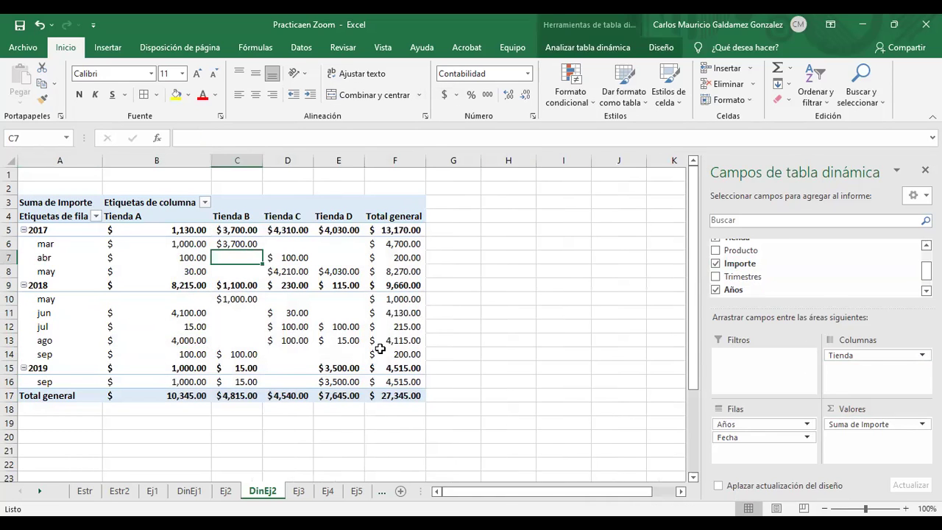
# Step: Compare the finished DinEj2 pivot table with the statement and sample on Ej2, and review DinEj1 and Ej1 alongside
pyautogui.click(190, 494)
pyautogui.click(263, 493)
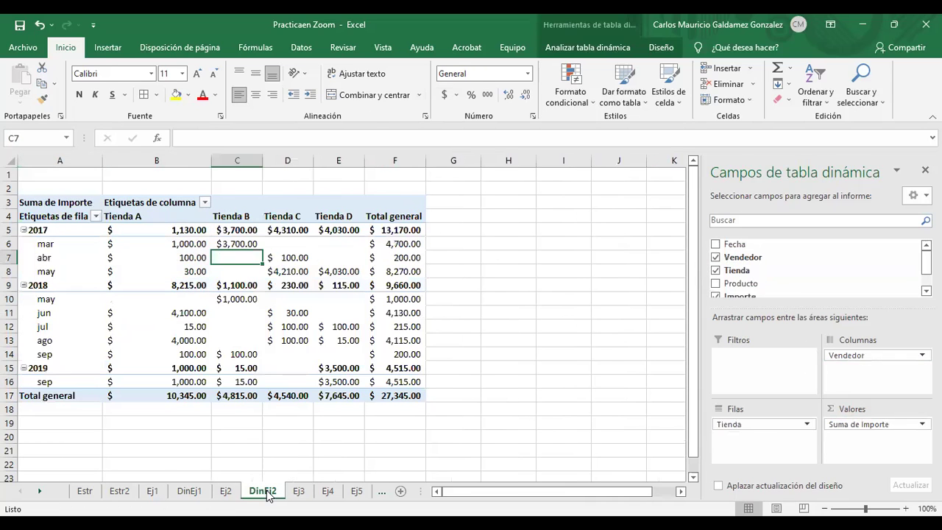
pyautogui.click(223, 491)
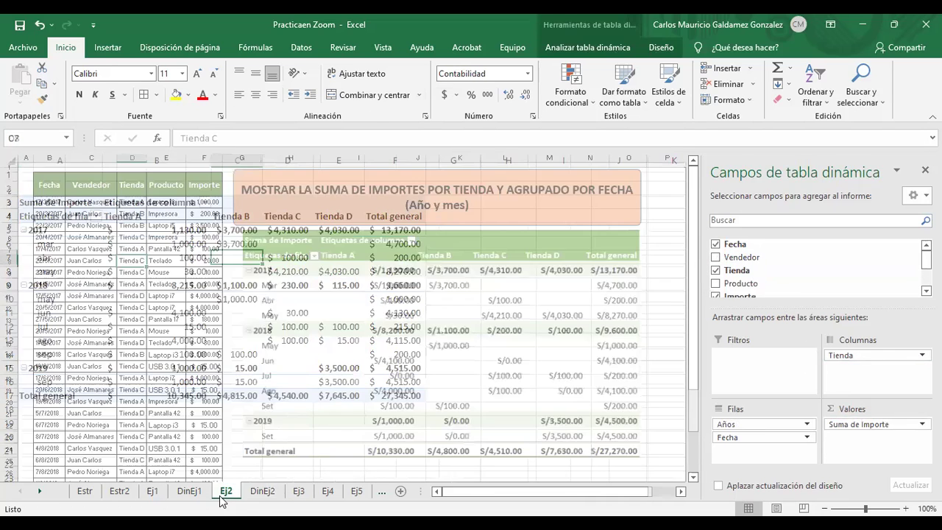
pyautogui.click(266, 494)
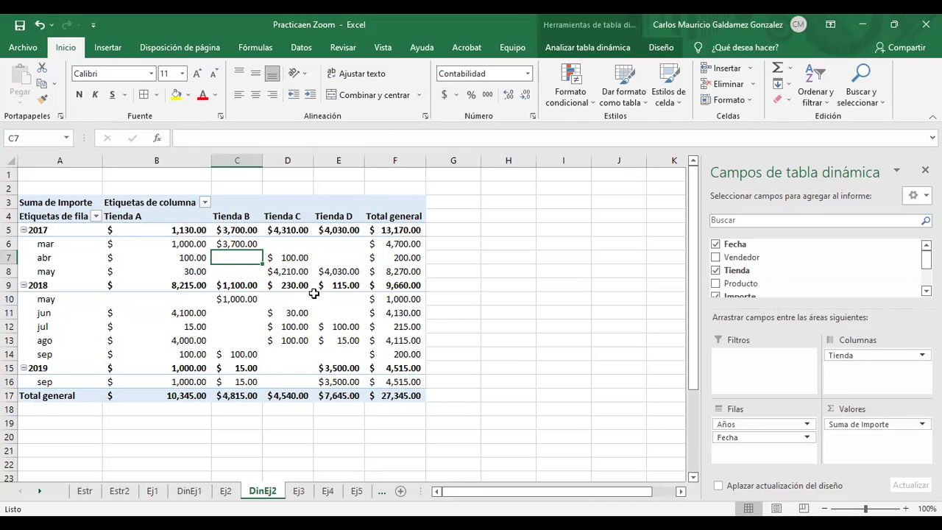
pyautogui.moveTo(313, 293)
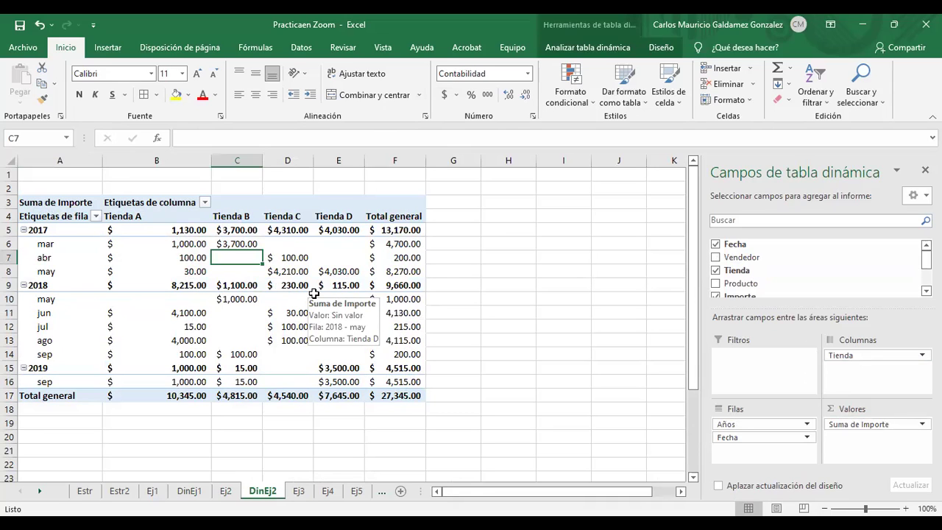
pyautogui.click(225, 491)
pyautogui.click(331, 219)
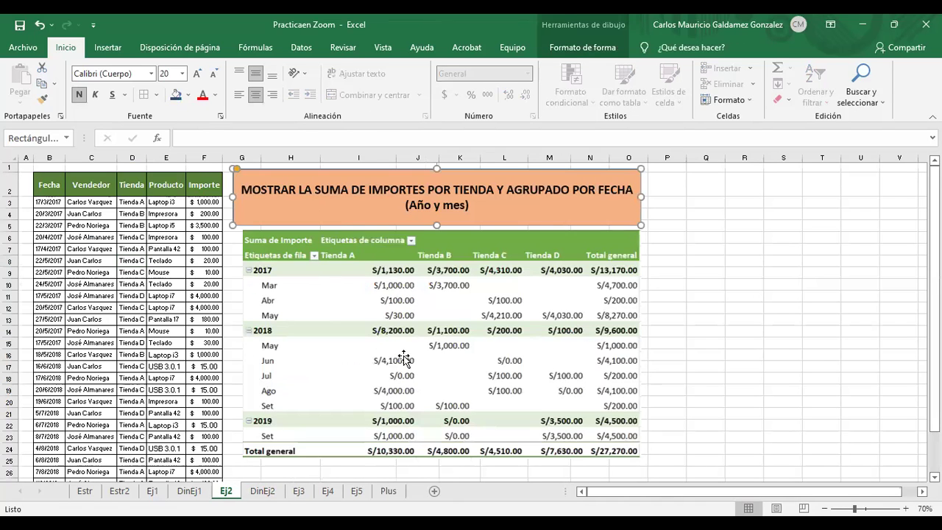
pyautogui.moveTo(404, 358); pyautogui.dragTo(399, 358)
pyautogui.click(266, 491)
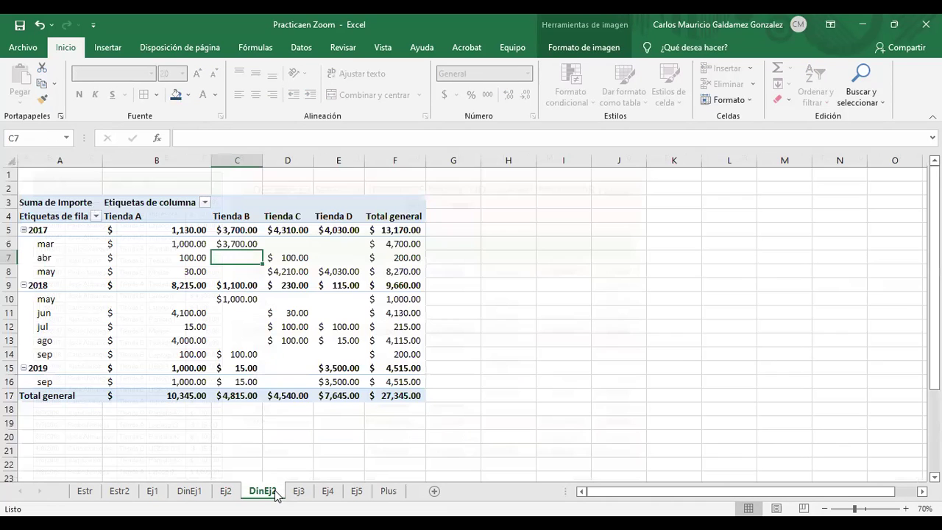
pyautogui.click(193, 490)
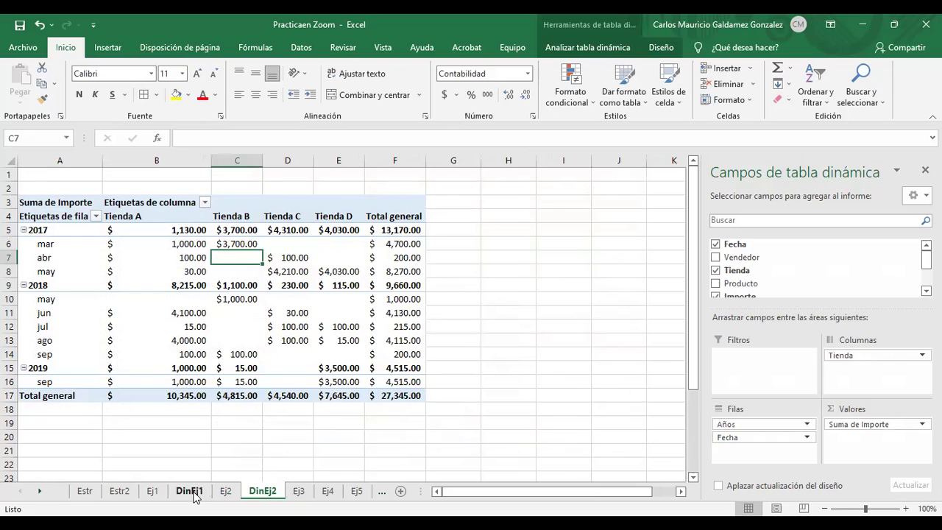
pyautogui.click(261, 494)
pyautogui.click(198, 494)
pyautogui.click(221, 493)
pyautogui.click(152, 493)
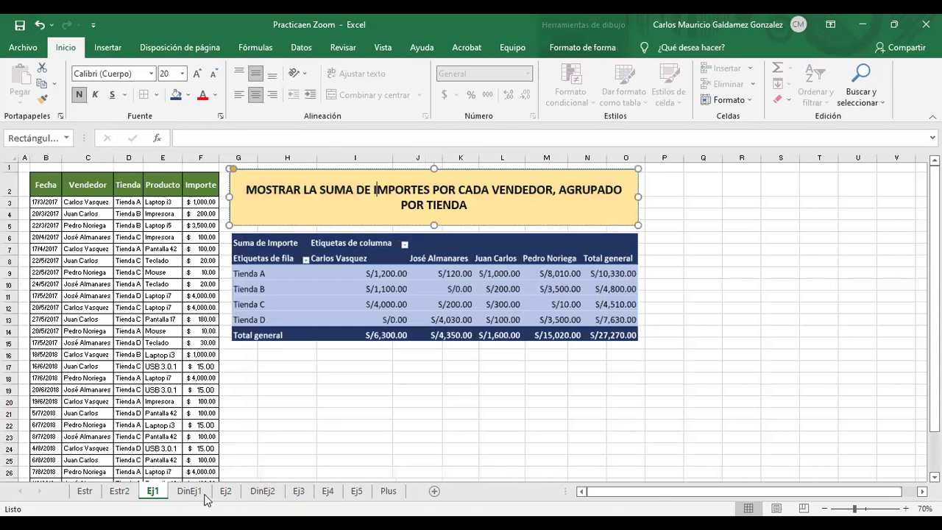
# Step: Delete the two empty rows above the DinEj1 pivot table so it starts in row 1
pyautogui.click(226, 493)
pyautogui.click(156, 492)
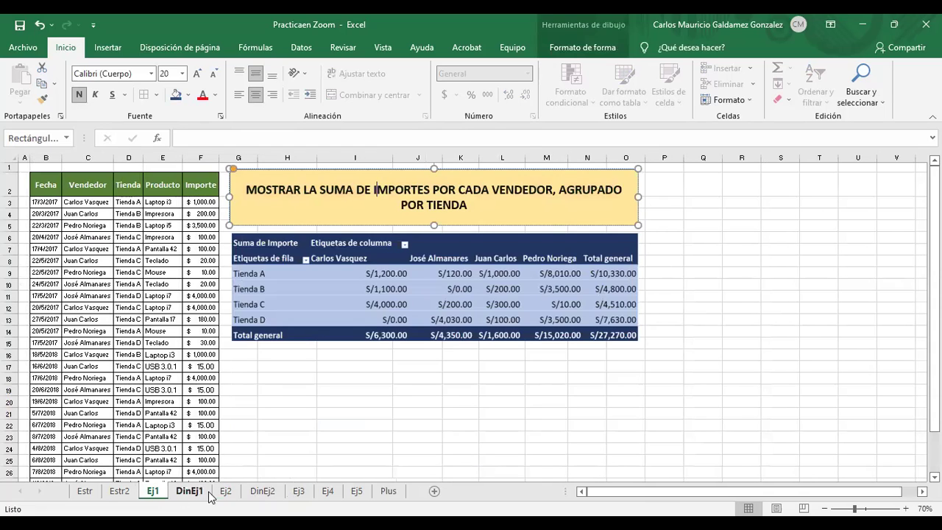
pyautogui.click(276, 493)
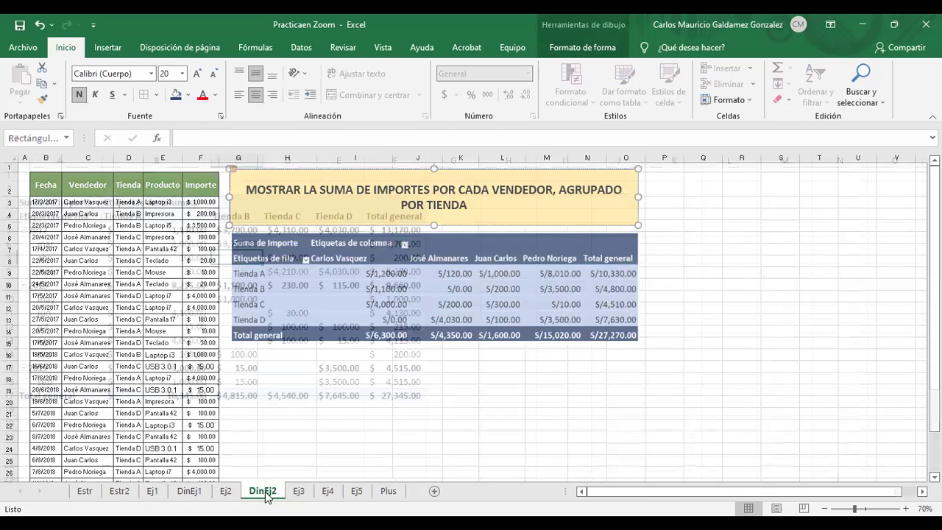
pyautogui.click(206, 493)
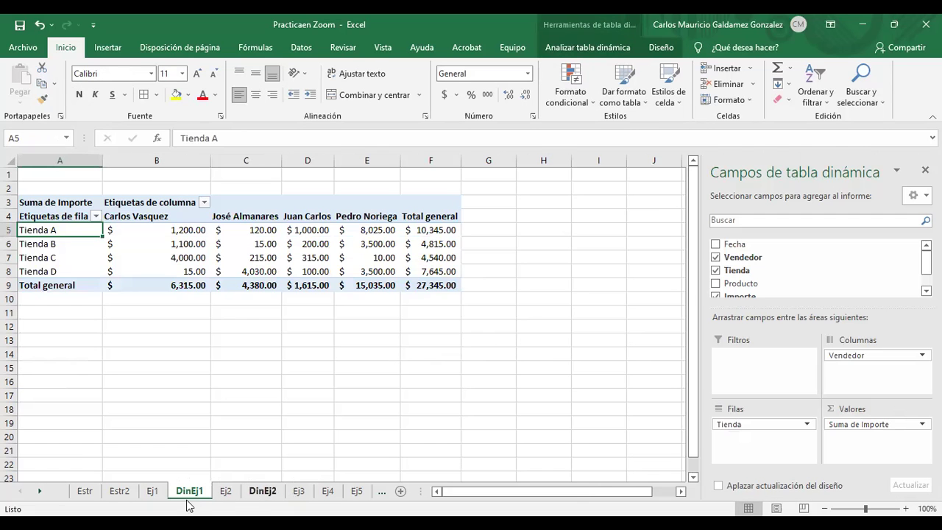
pyautogui.click(152, 493)
pyautogui.click(189, 495)
pyautogui.click(9, 176)
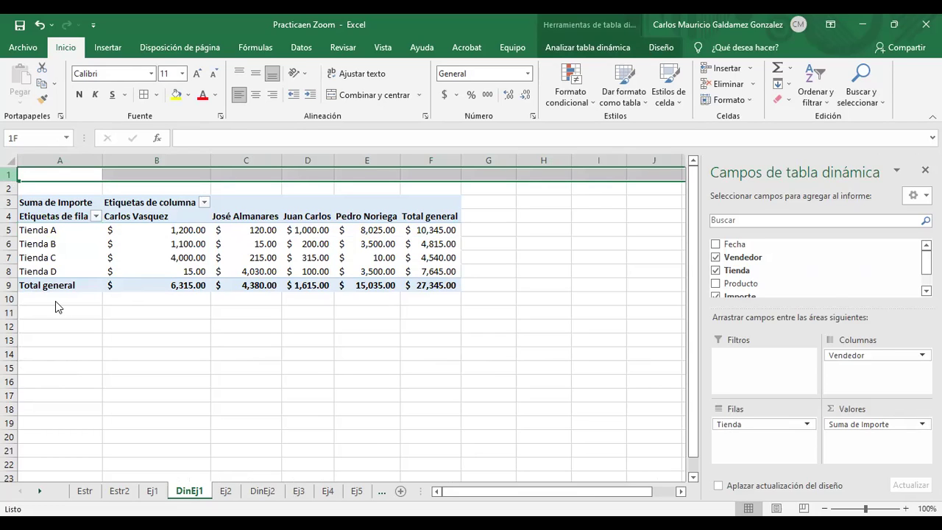
pyautogui.hotkey('ctrl', 'z')
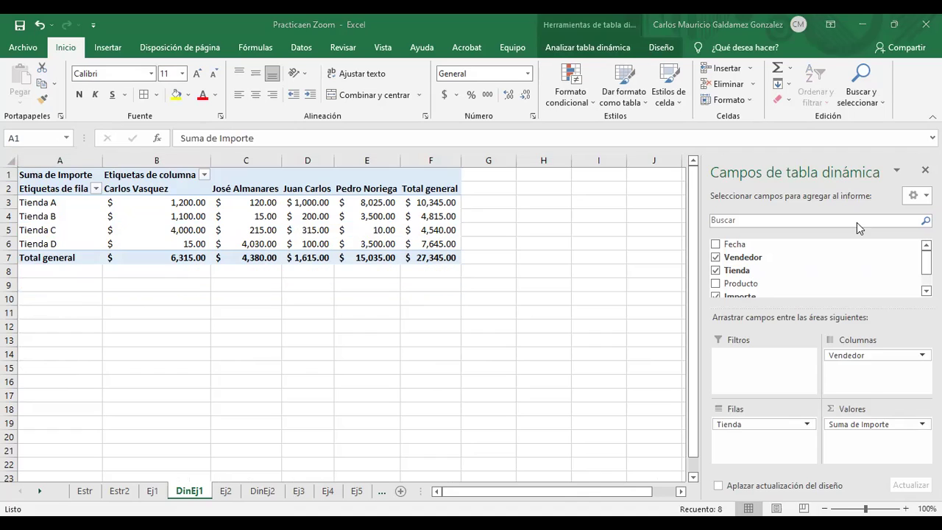
# Step: Delete empty rows 1 and 2 above the DinEj2 pivot table
pyautogui.click(261, 491)
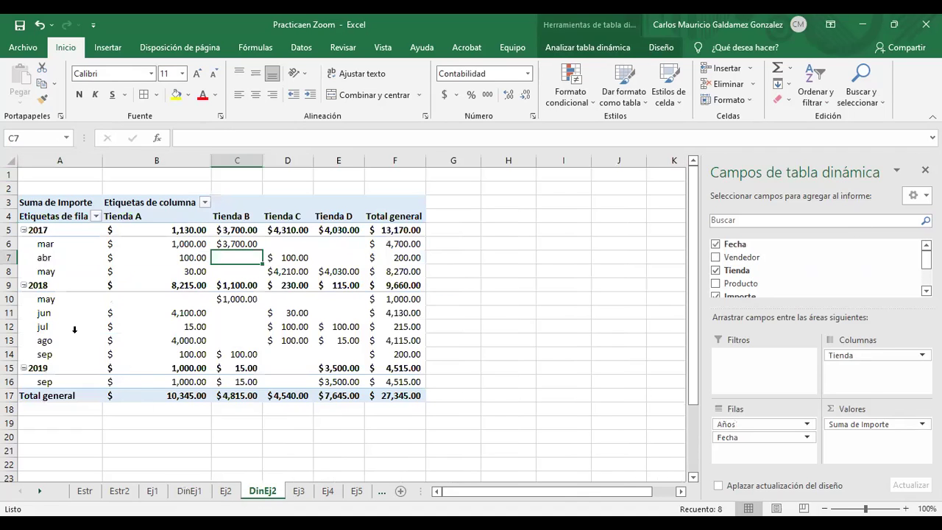
pyautogui.click(7, 177)
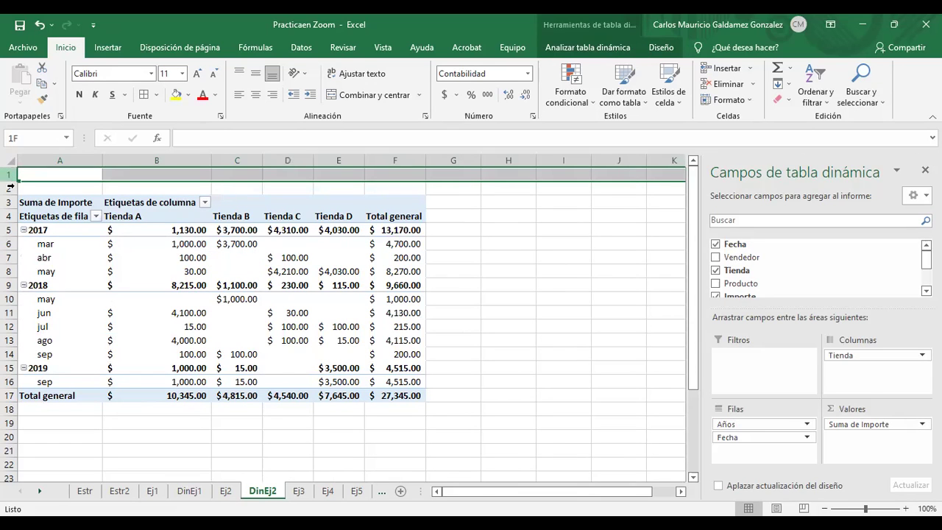
pyautogui.moveTo(10, 188); pyautogui.dragTo(11, 187)
pyautogui.rightClick(10, 188)
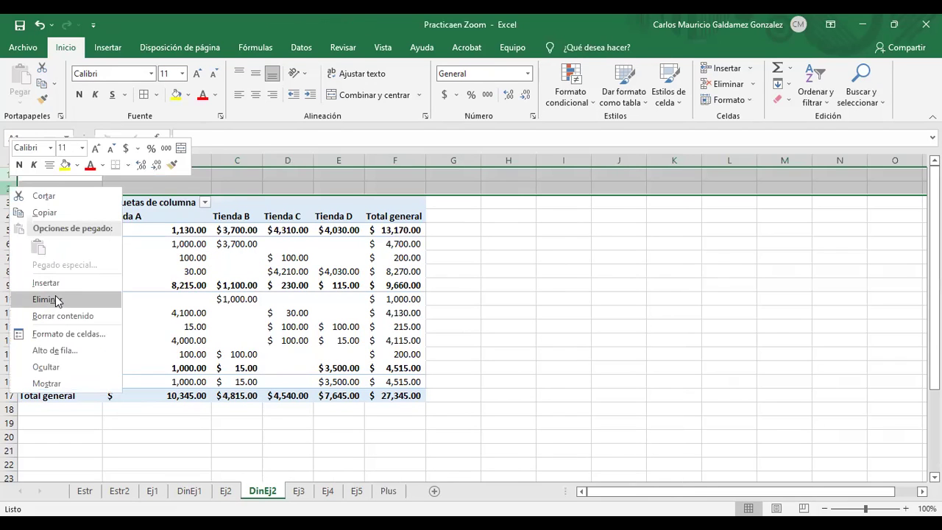
pyautogui.click(57, 301)
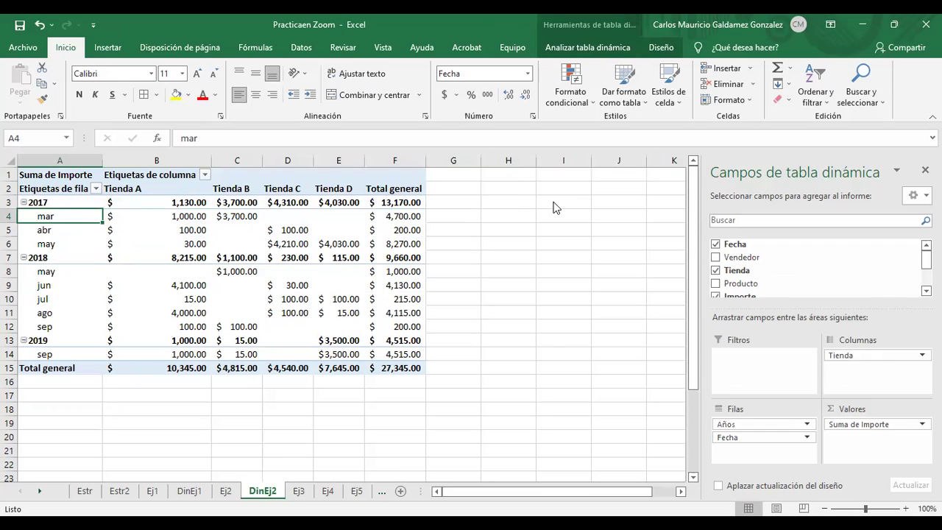
pyautogui.click(852, 263)
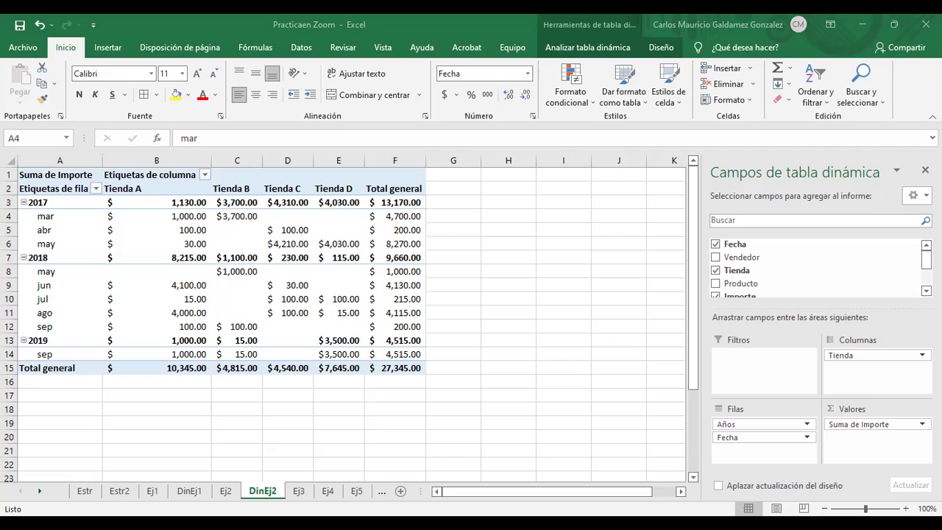
# Step: Select the whole DinEj2 pivot table, A1:F15, to review its full extent
pyautogui.click(408, 367)
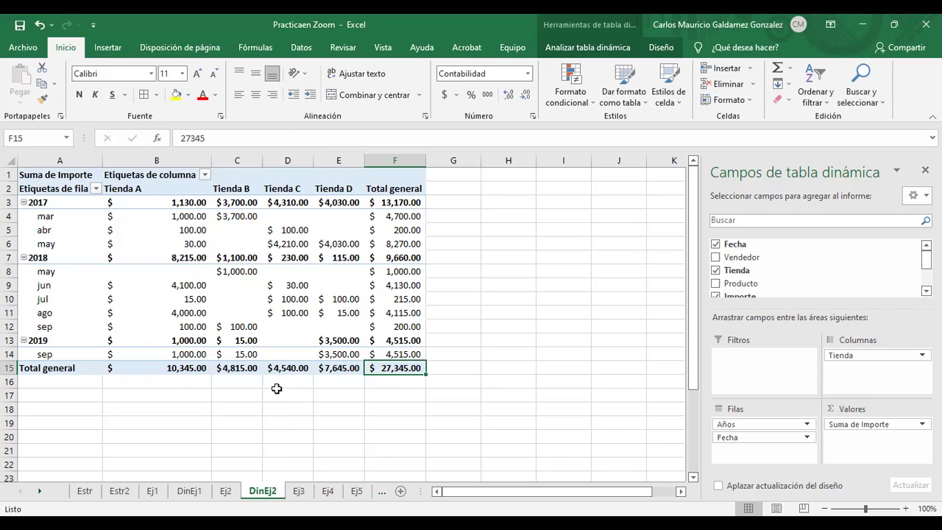
pyautogui.moveTo(59, 176); pyautogui.dragTo(397, 368)
pyautogui.click(393, 368)
pyautogui.click(67, 177)
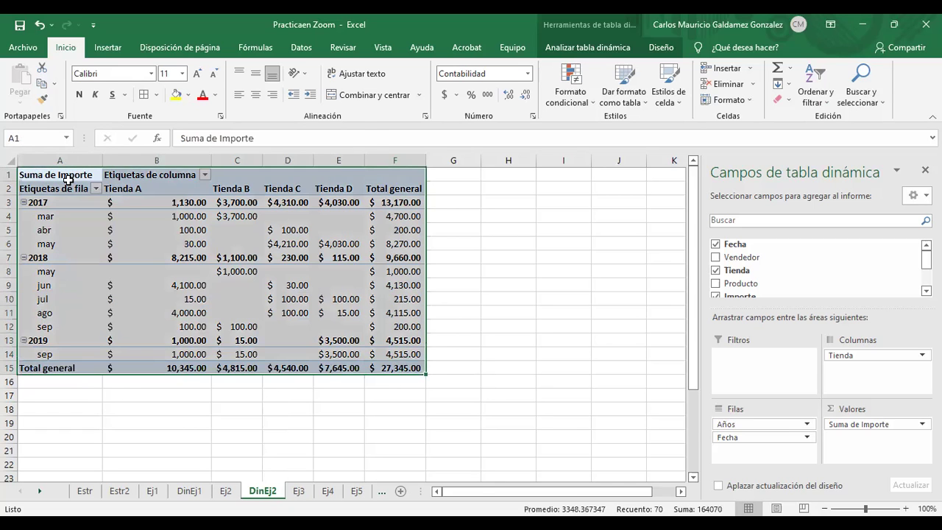
pyautogui.click(68, 178)
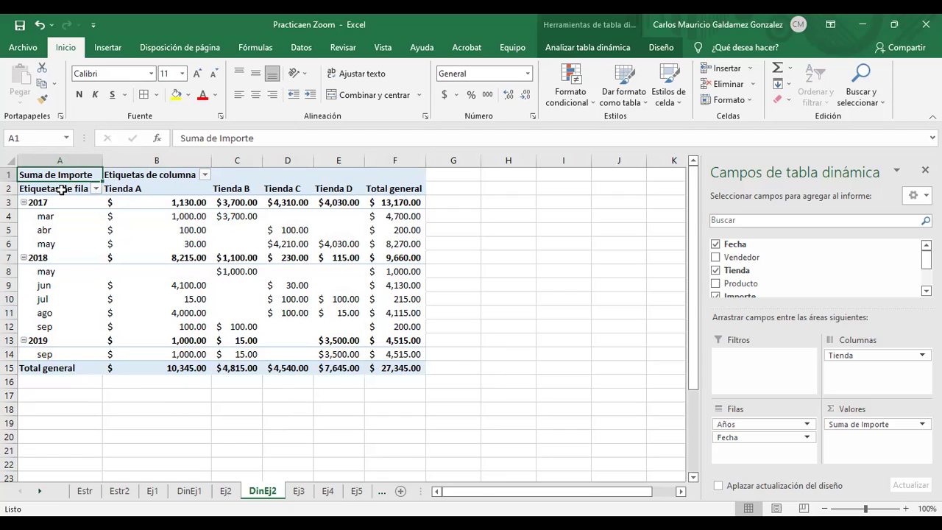
pyautogui.moveTo(46, 175); pyautogui.dragTo(402, 366)
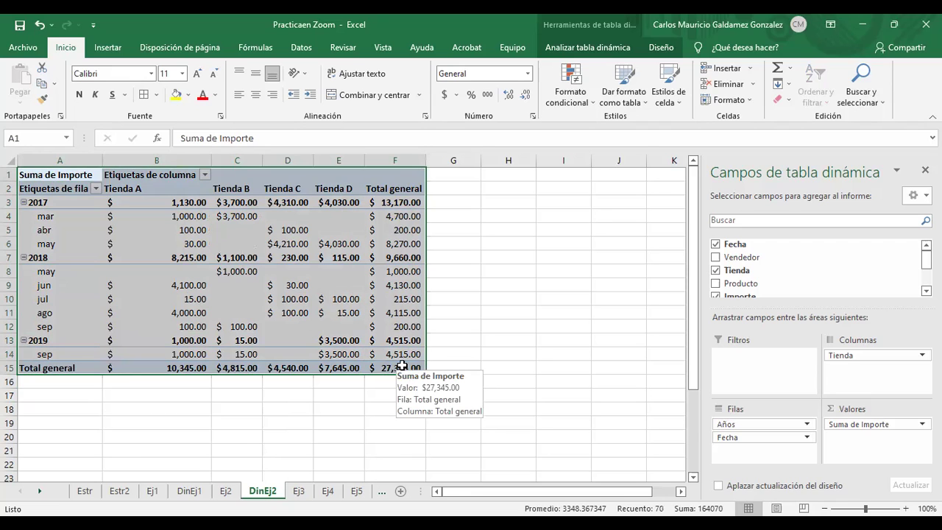
pyautogui.click(401, 365)
pyautogui.moveTo(59, 177); pyautogui.dragTo(400, 368)
# Step: Open the detail records behind the DinEj2 grand total on a separate sheet, and delete that Hoja4 sheet
pyautogui.doubleClick(400, 368)
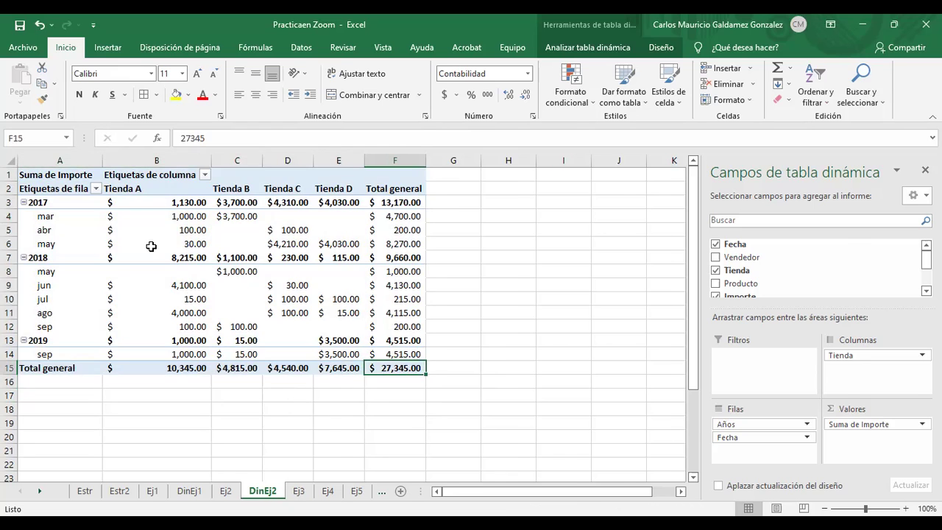
pyautogui.click(227, 497)
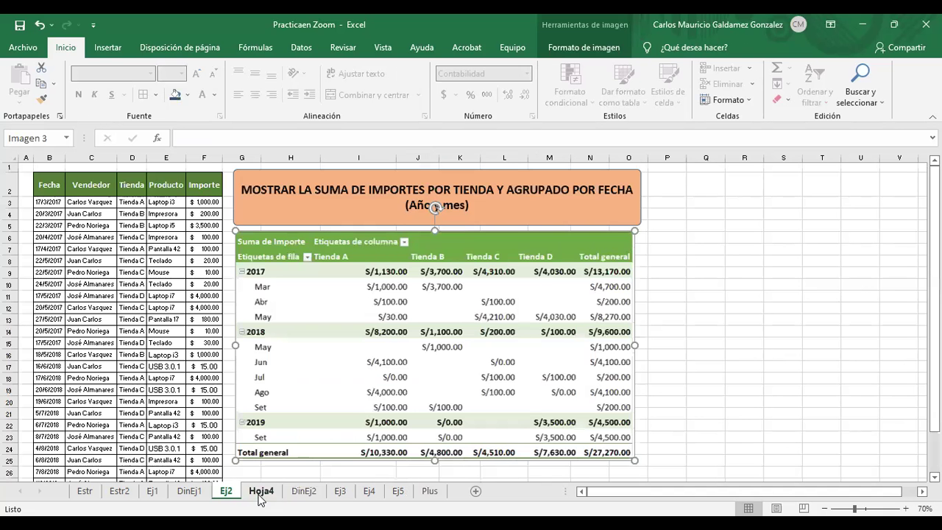
pyautogui.rightClick(259, 498)
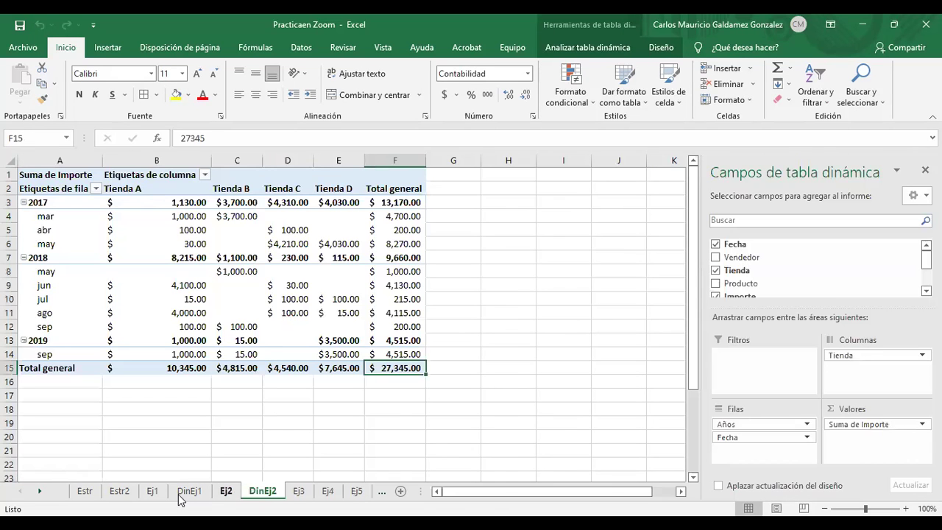
# Step: Compare the layouts of the DinEj1 and DinEj2 pivot tables, checking the sample on Ej2 as well
pyautogui.click(187, 493)
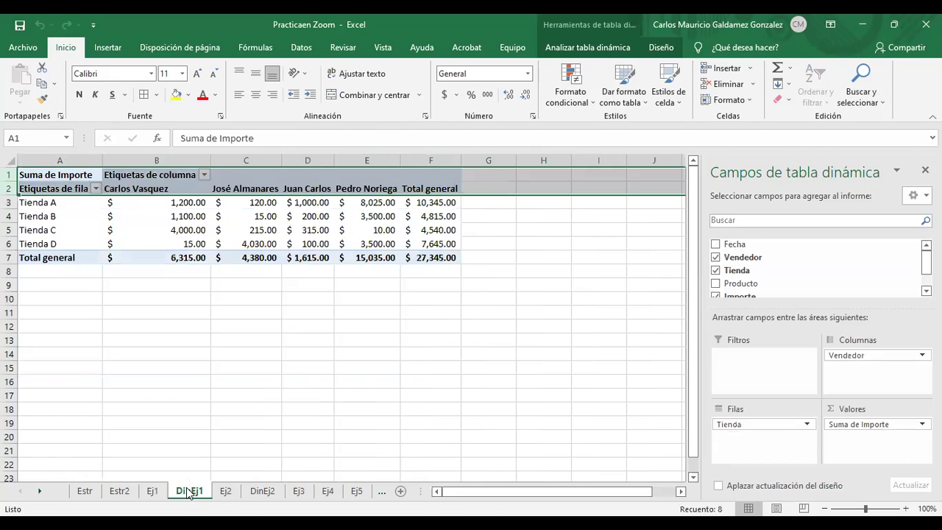
pyautogui.click(267, 494)
pyautogui.click(225, 496)
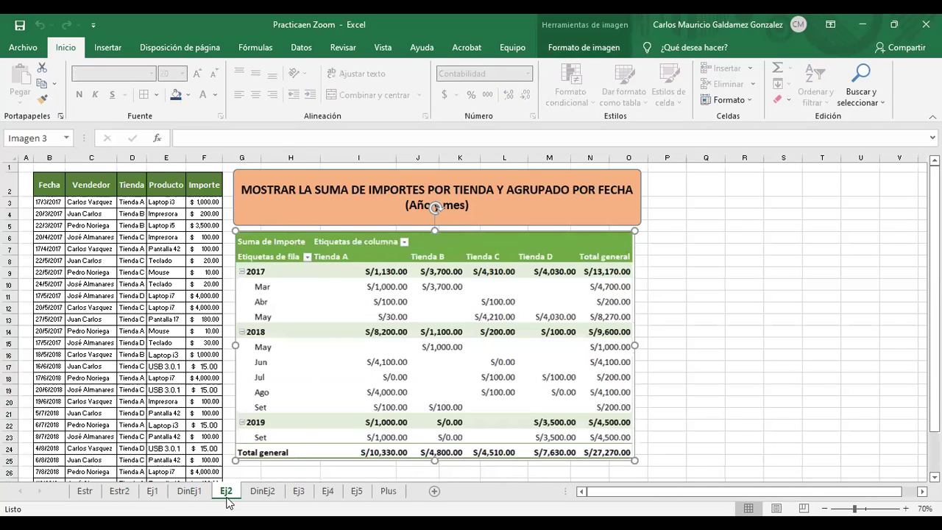
pyautogui.click(195, 497)
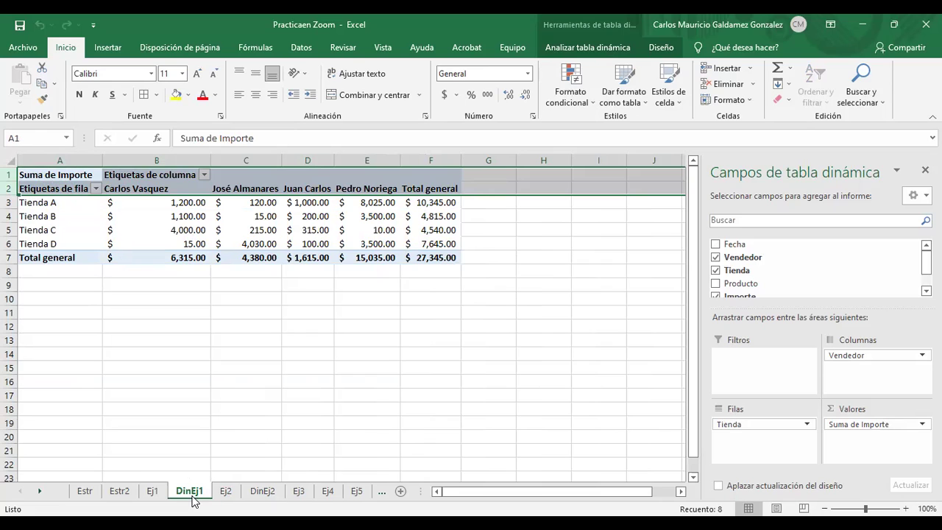
pyautogui.click(262, 492)
pyautogui.click(185, 493)
pyautogui.click(262, 494)
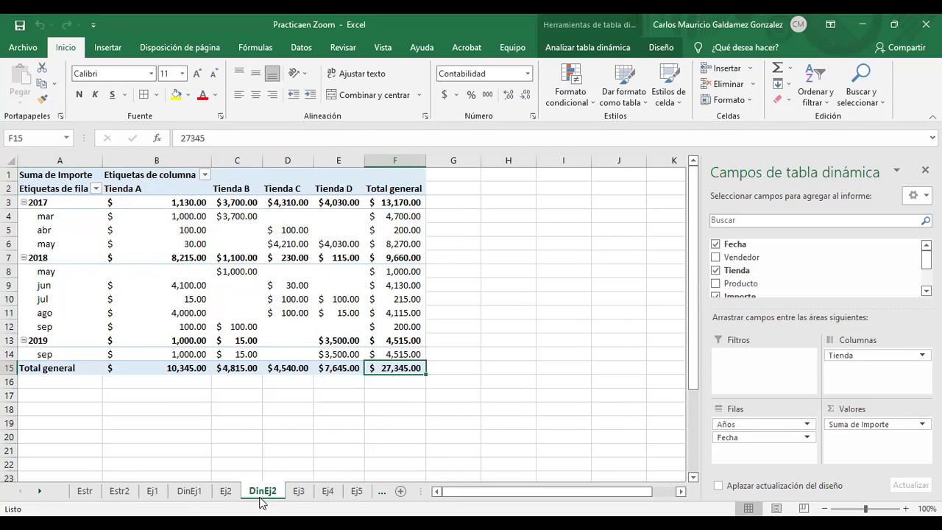
pyautogui.click(193, 494)
pyautogui.click(261, 492)
pyautogui.click(189, 491)
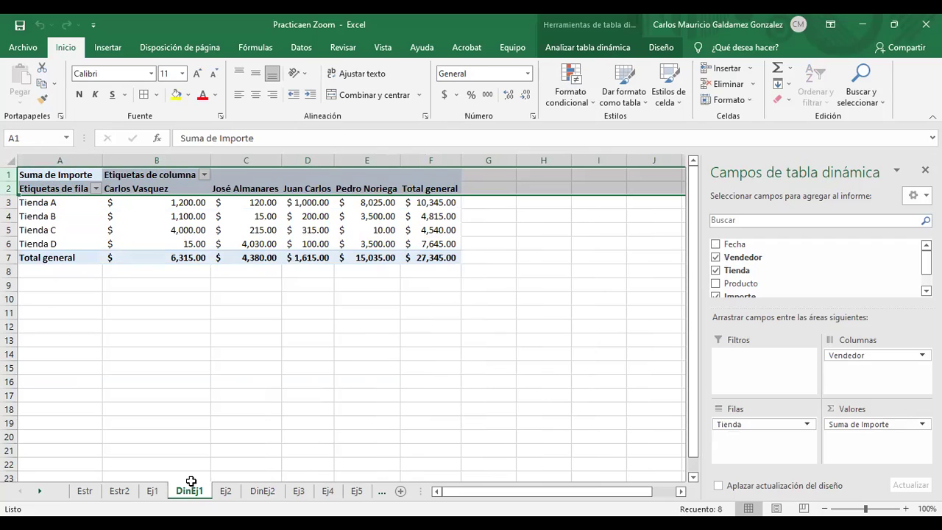
pyautogui.click(262, 494)
pyautogui.click(190, 494)
pyautogui.click(263, 493)
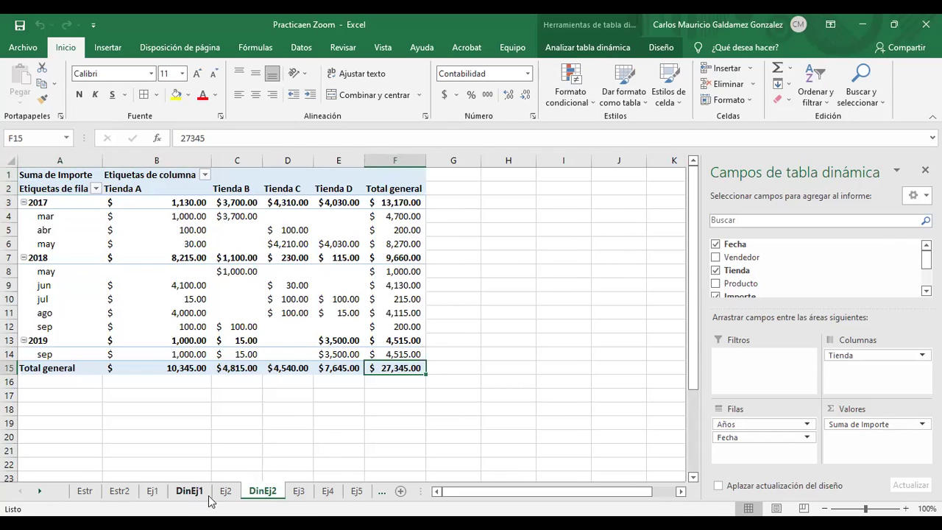
pyautogui.click(193, 494)
pyautogui.click(262, 491)
pyautogui.click(190, 492)
pyautogui.click(259, 493)
pyautogui.click(188, 490)
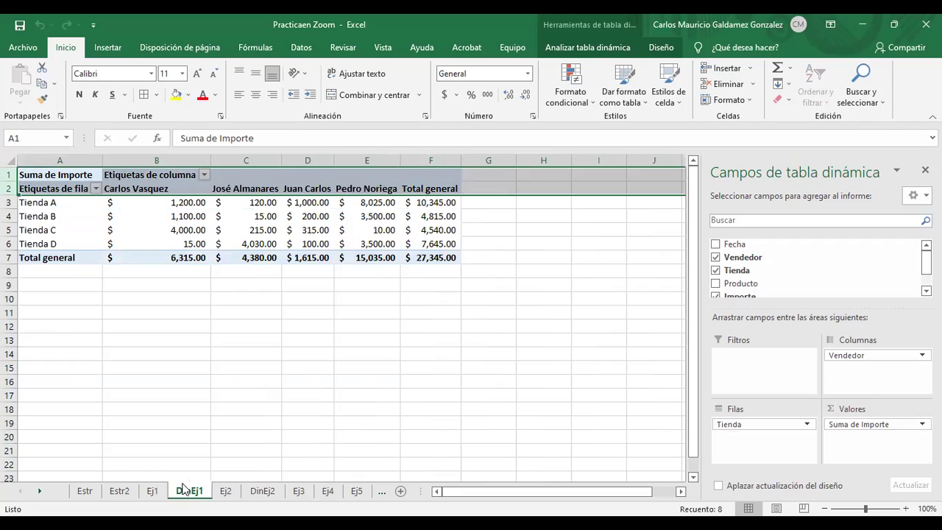
# Step: Insert a stacked column pivot chart (Columnas apiladas) based on the DinEj1 pivot table
pyautogui.click(170, 232)
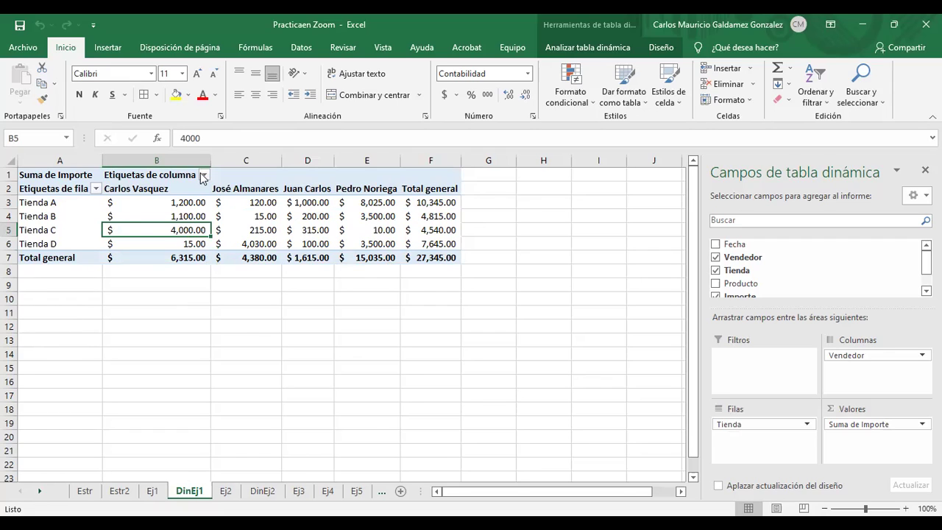
pyautogui.click(567, 49)
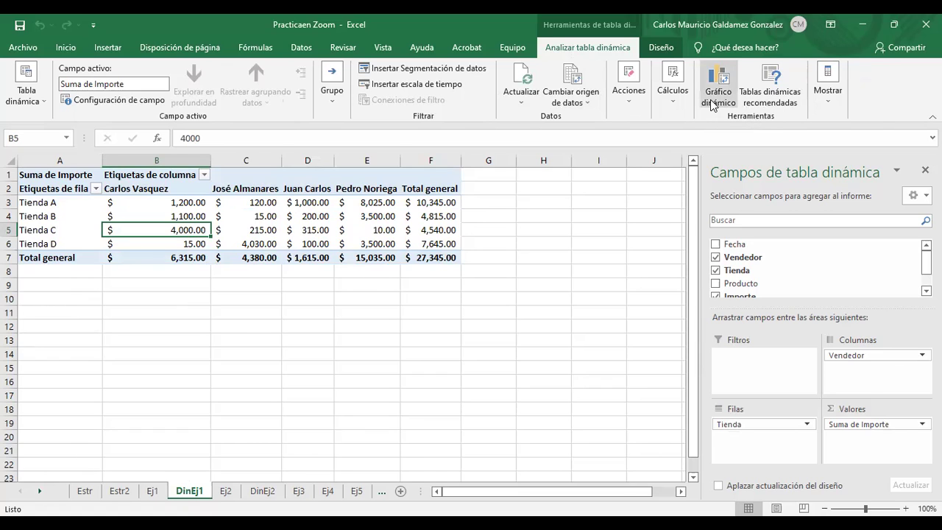
pyautogui.click(715, 100)
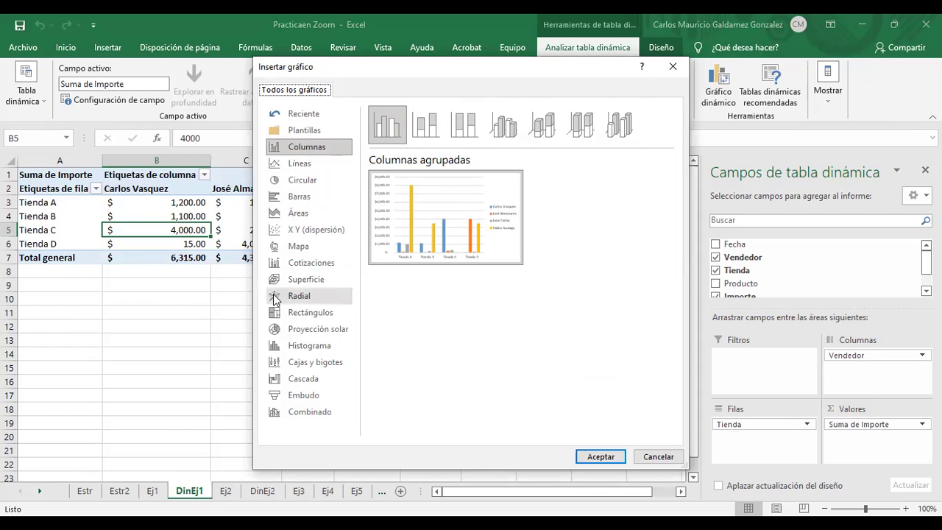
pyautogui.moveTo(479, 65); pyautogui.dragTo(746, 105)
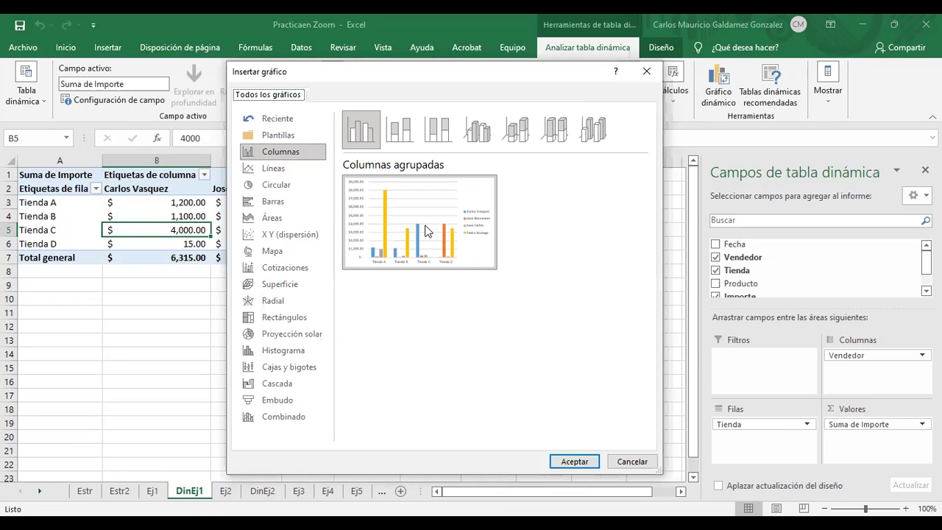
pyautogui.click(399, 137)
pyautogui.click(422, 140)
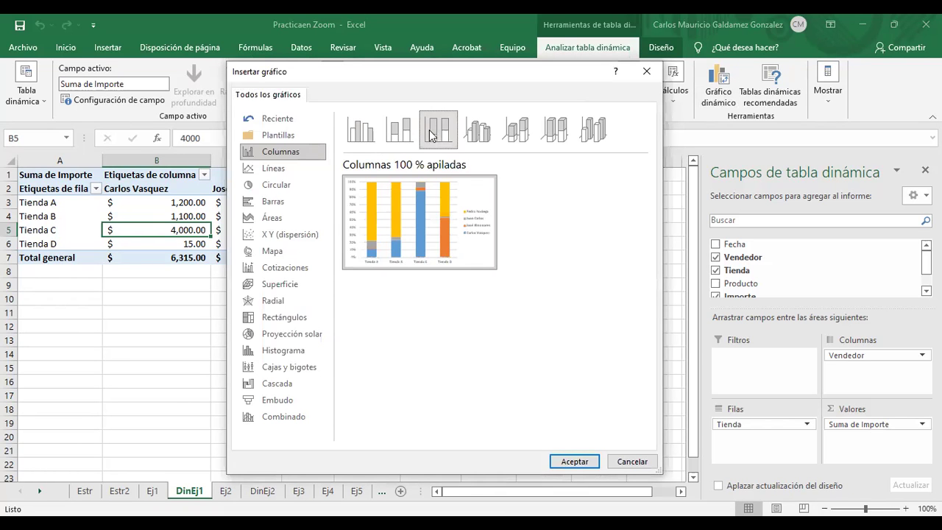
pyautogui.click(401, 139)
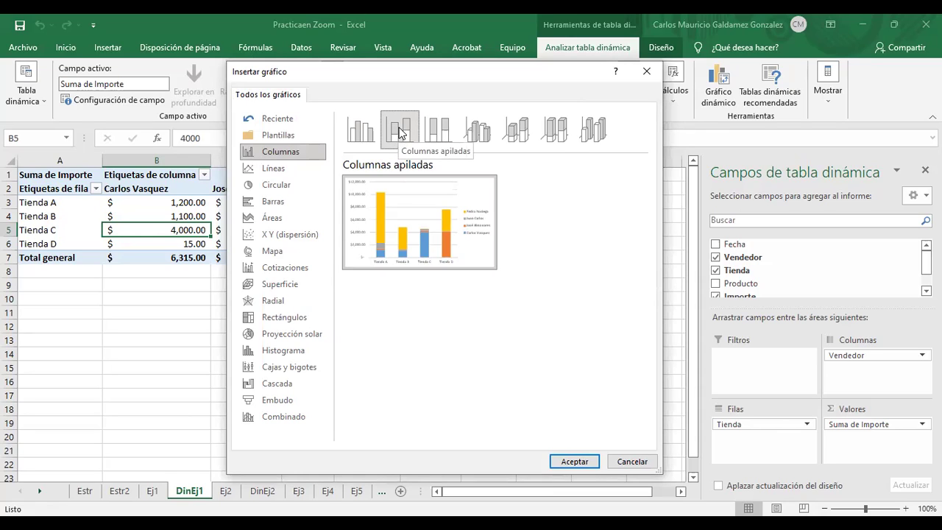
pyautogui.click(559, 460)
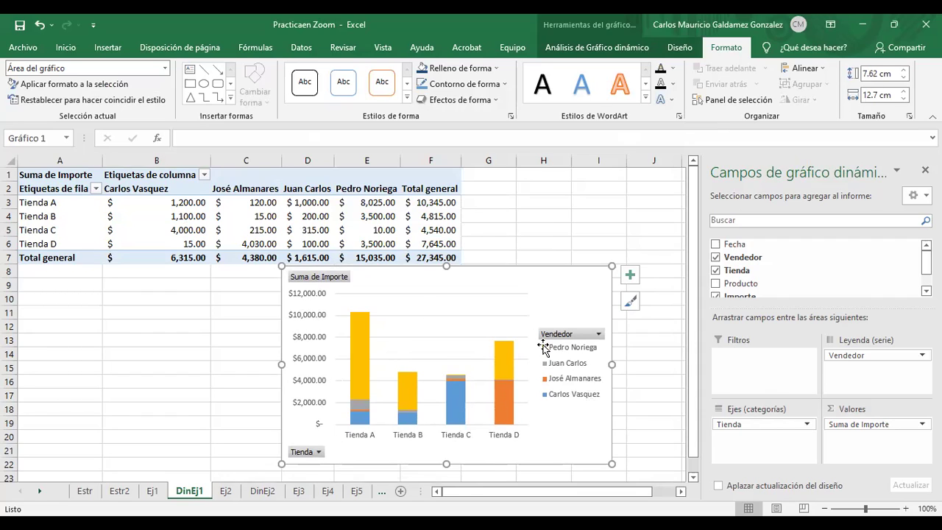
# Step: Review the filter options offered by the pivot chart's Vendedor and Tienda field buttons without changing them
pyautogui.click(598, 333)
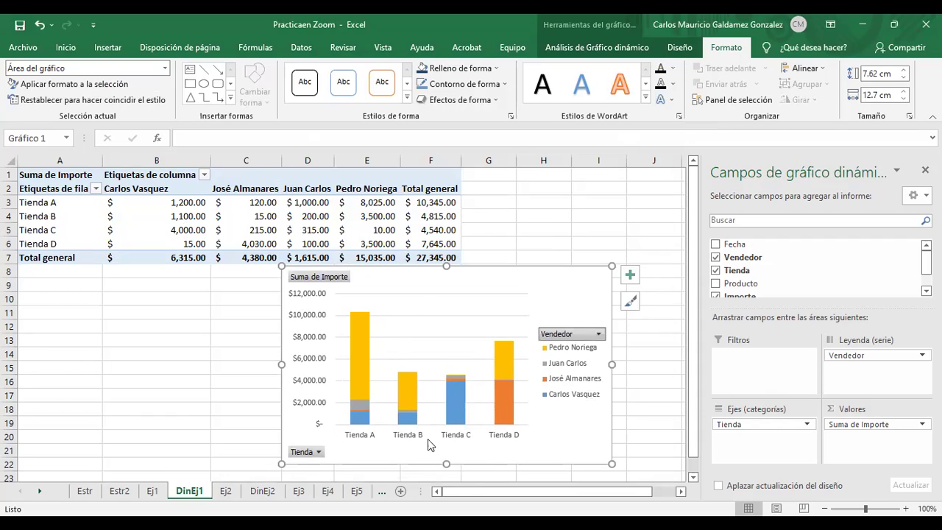
pyautogui.click(316, 452)
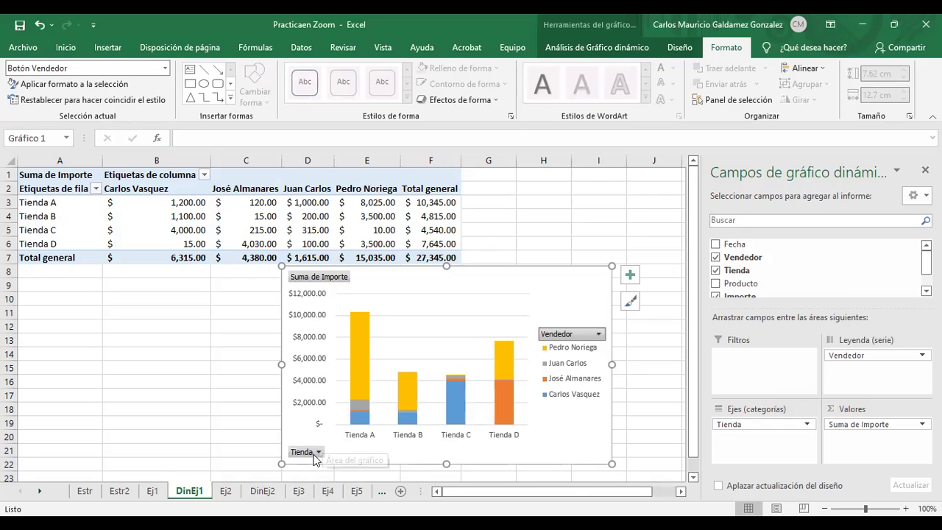
pyautogui.click(317, 451)
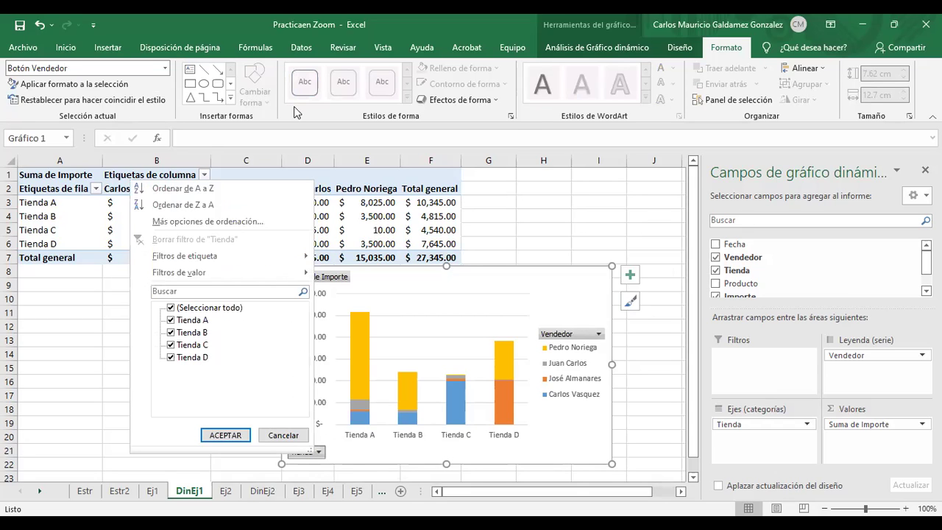
pyautogui.click(578, 339)
pyautogui.click(581, 335)
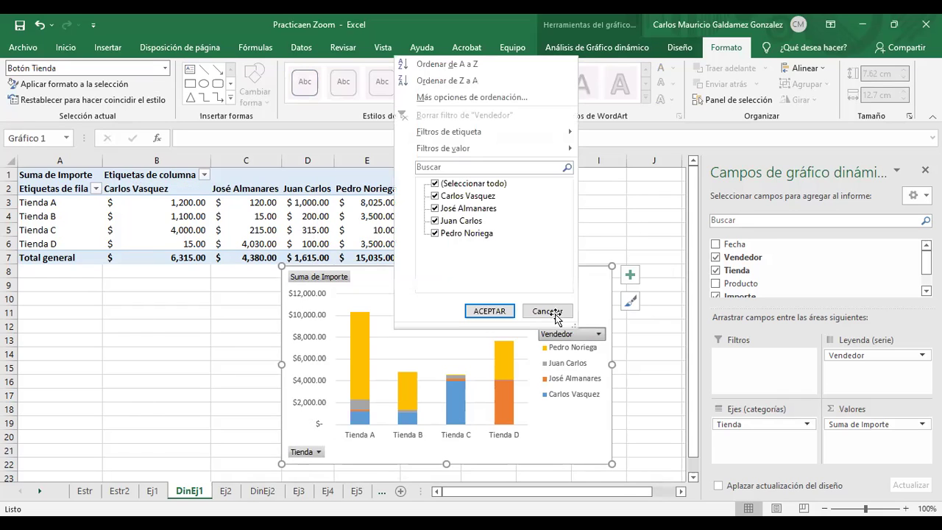
pyautogui.click(558, 456)
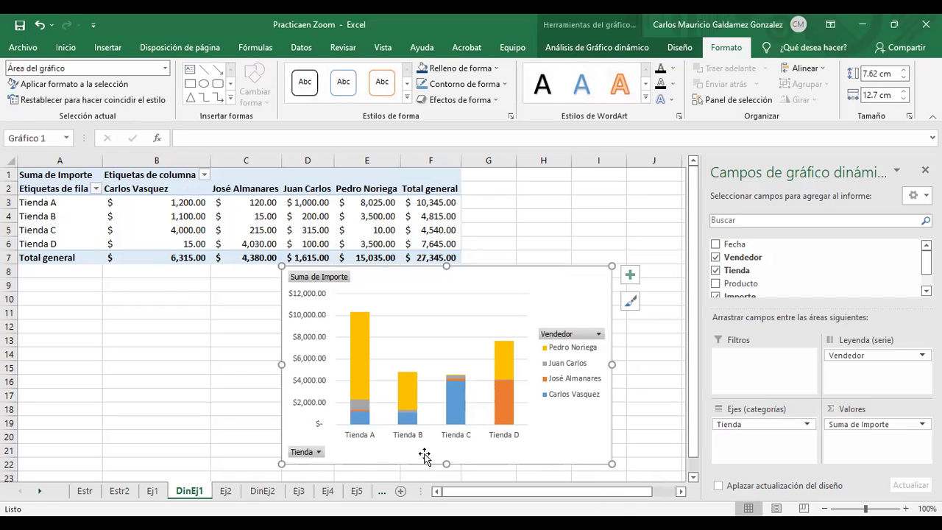
# Step: Filter the pivot chart's Tienda field to show only Tienda A and Tienda B
pyautogui.click(316, 452)
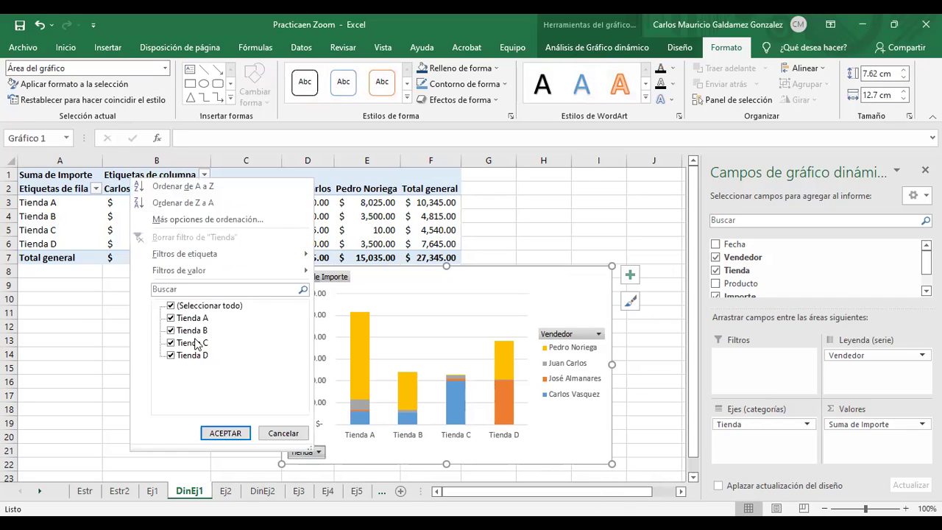
pyautogui.click(171, 305)
pyautogui.click(171, 318)
pyautogui.click(171, 330)
pyautogui.click(223, 433)
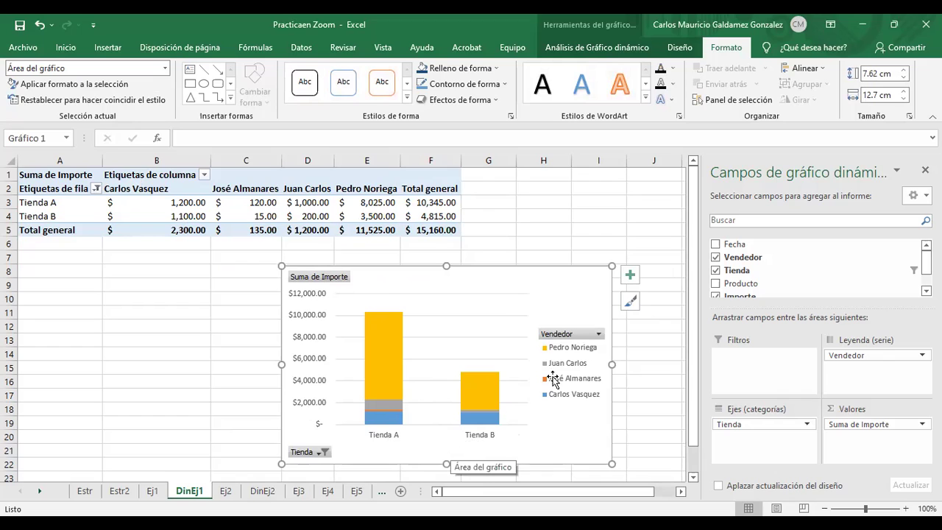
# Step: Filter the chart's Vendedor field to only the third salesperson and check the two store columns against the pivot table
pyautogui.click(600, 335)
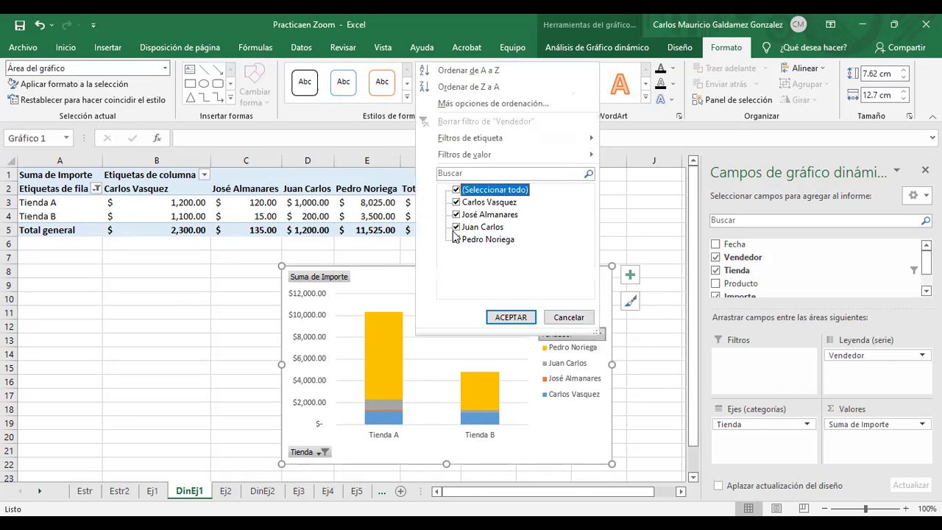
pyautogui.click(456, 190)
pyautogui.click(457, 226)
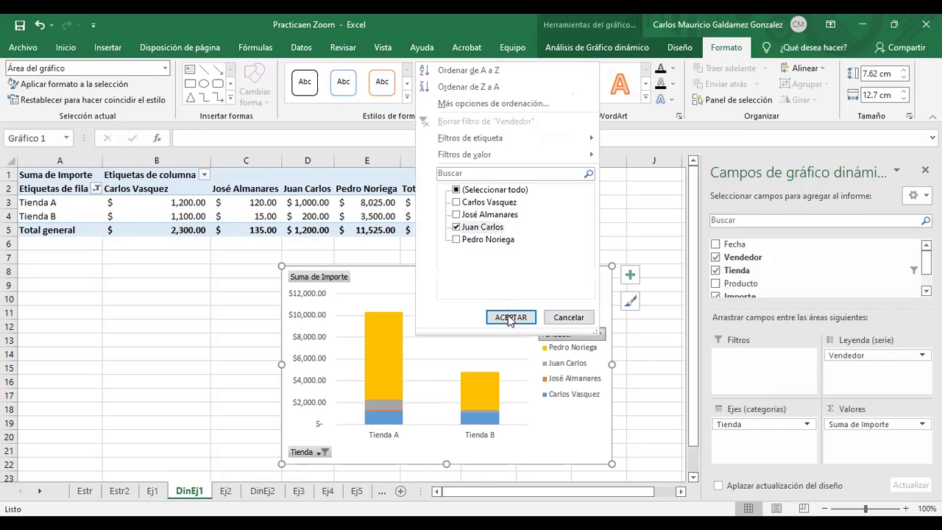
pyautogui.click(524, 325)
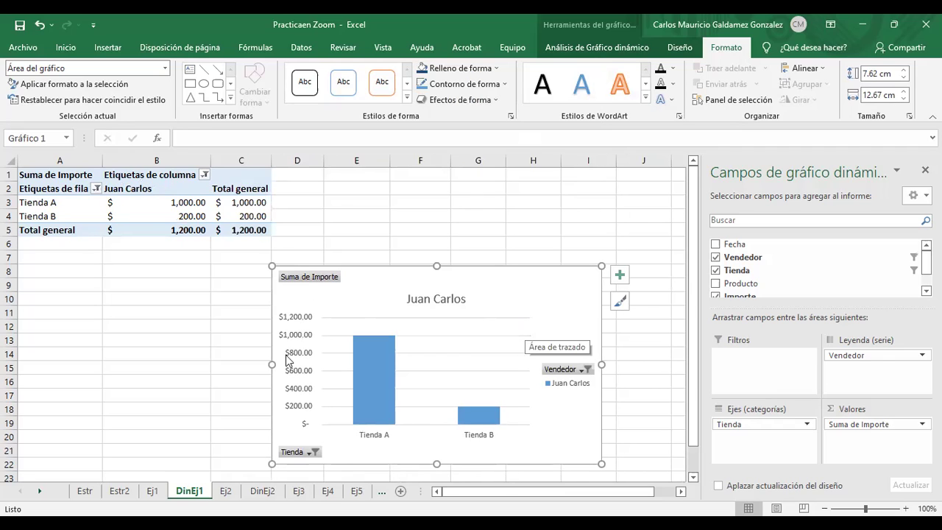
pyautogui.moveTo(379, 348)
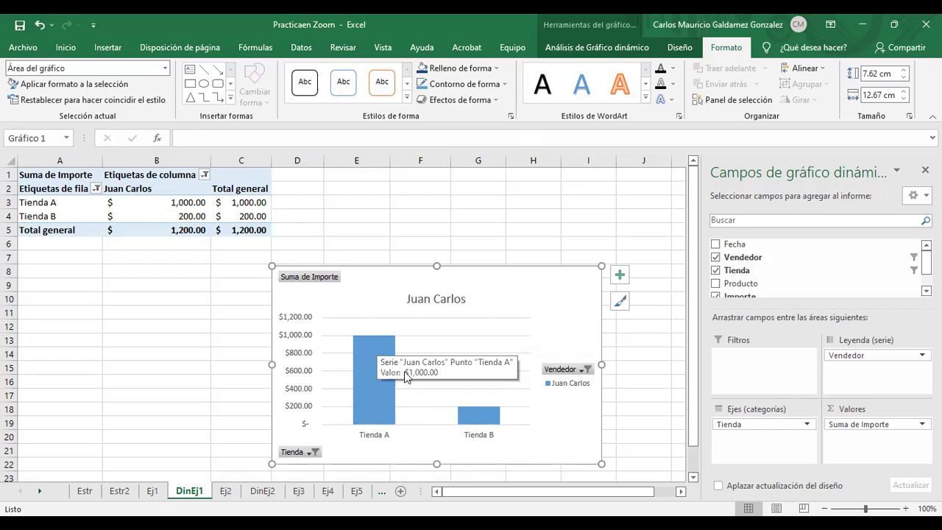
pyautogui.moveTo(482, 420)
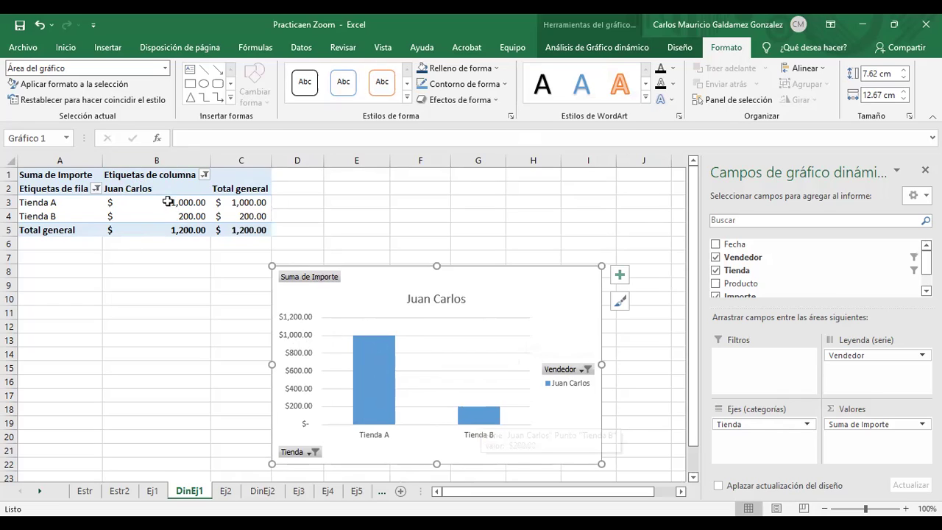
pyautogui.moveTo(168, 201)
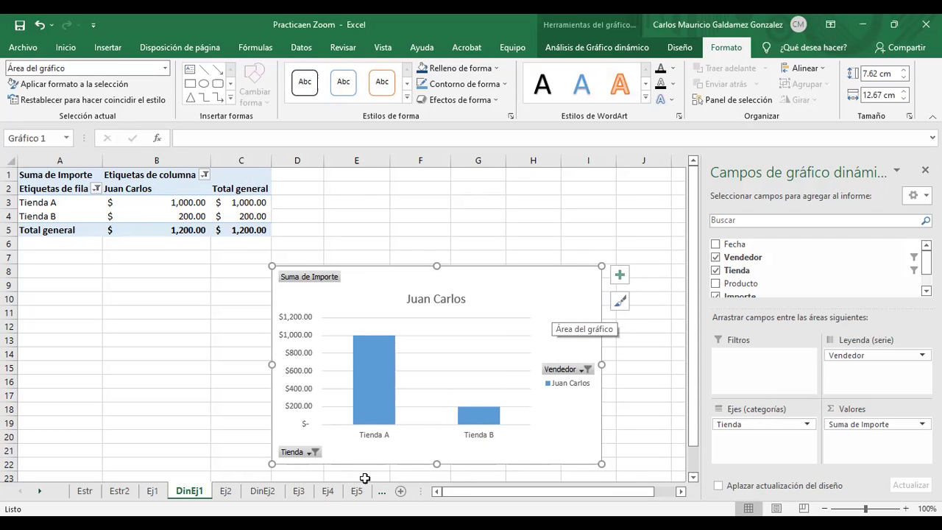
# Step: Restore all salespeople in the pivot chart's Vendedor filter
pyautogui.click(312, 453)
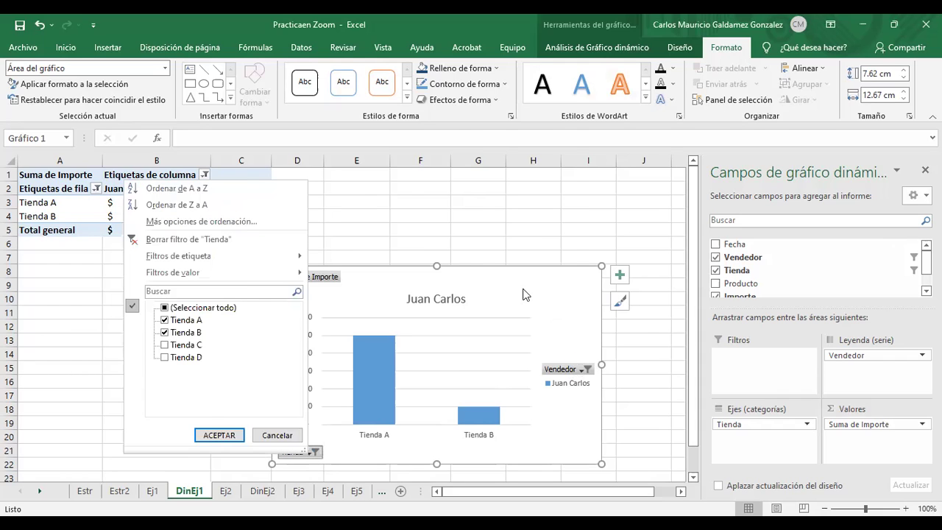
pyautogui.click(585, 369)
pyautogui.click(433, 218)
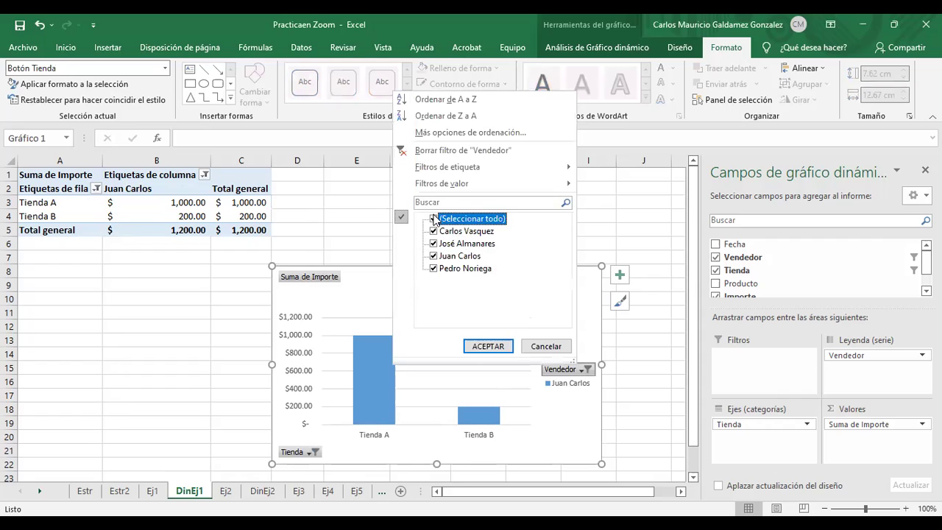
pyautogui.click(487, 347)
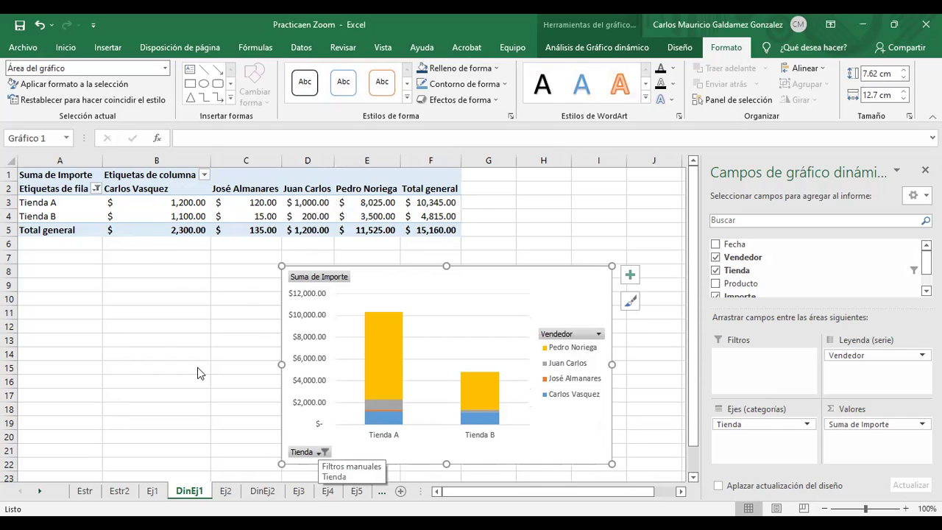
# Step: Change the pivot chart's Tienda filter to show only Tienda A and Tienda D
pyautogui.click(322, 451)
pyautogui.click(175, 351)
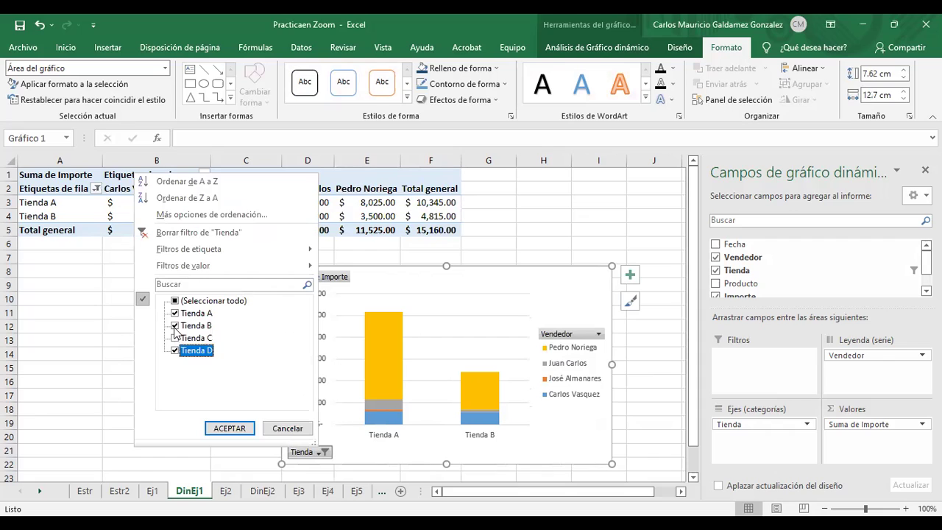
pyautogui.click(175, 325)
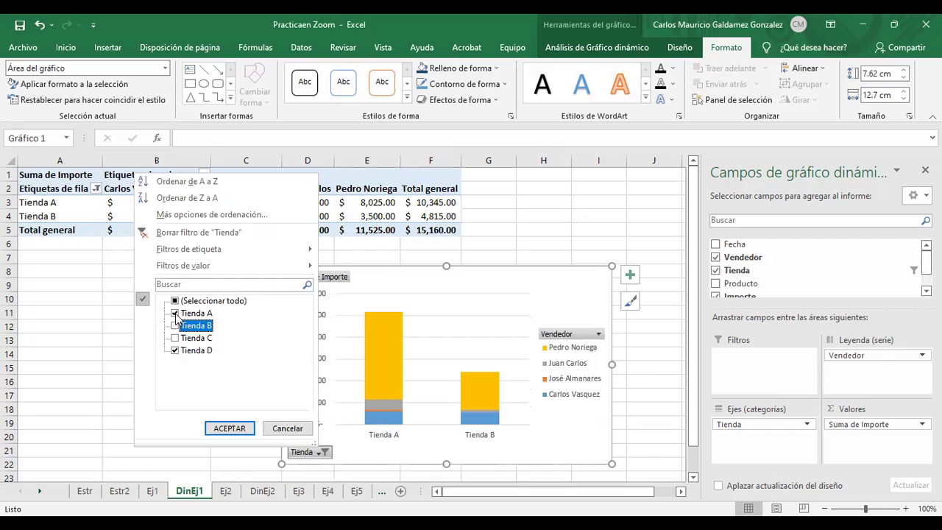
pyautogui.click(230, 429)
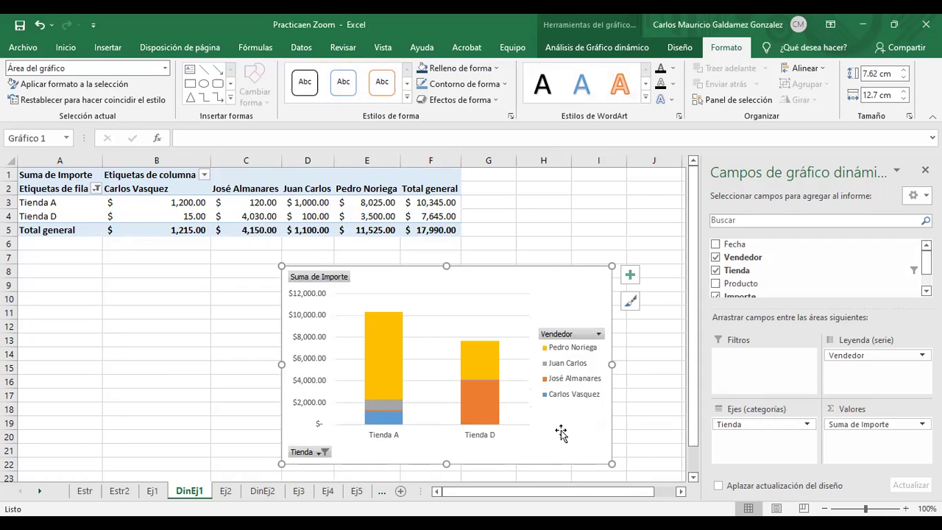
# Step: Compare the Tienda A and Tienda D rows of the pivot table with the columns in the chart
pyautogui.click(53, 208)
pyautogui.click(68, 216)
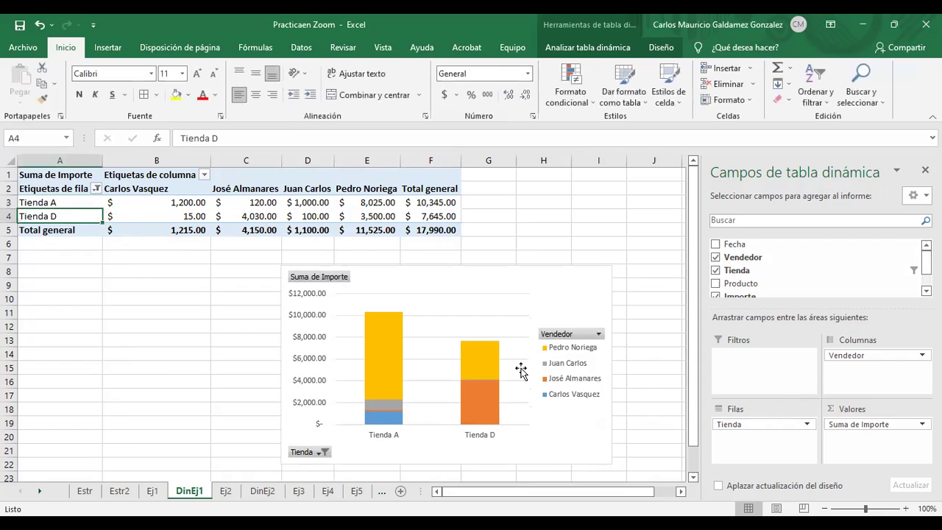
pyautogui.click(596, 446)
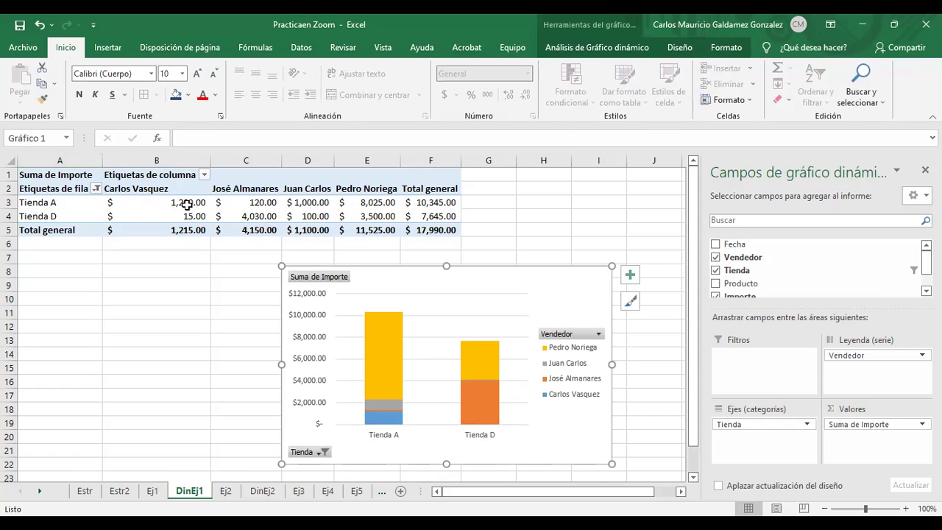
pyautogui.moveTo(187, 212)
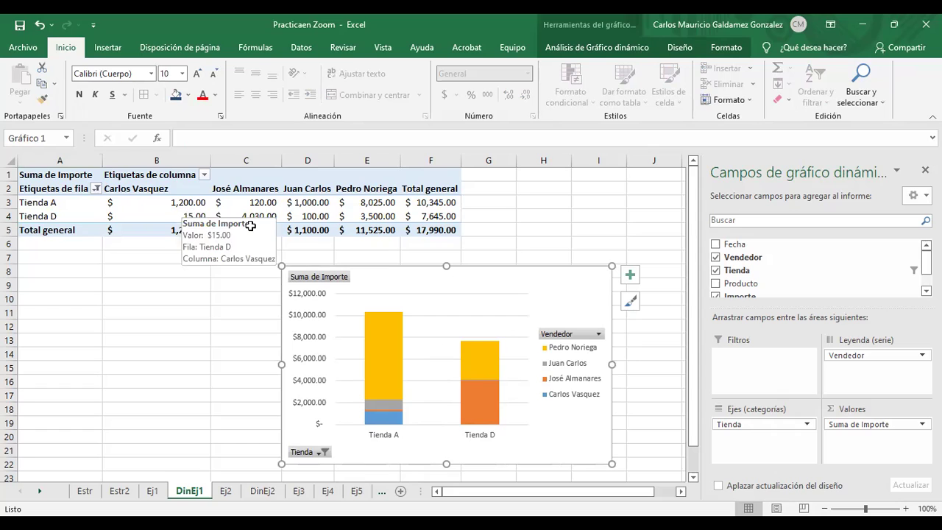
# Step: Try adding the Producto field below Tienda in the chart's axis categories, and undo the addition
pyautogui.click(801, 424)
pyautogui.click(787, 449)
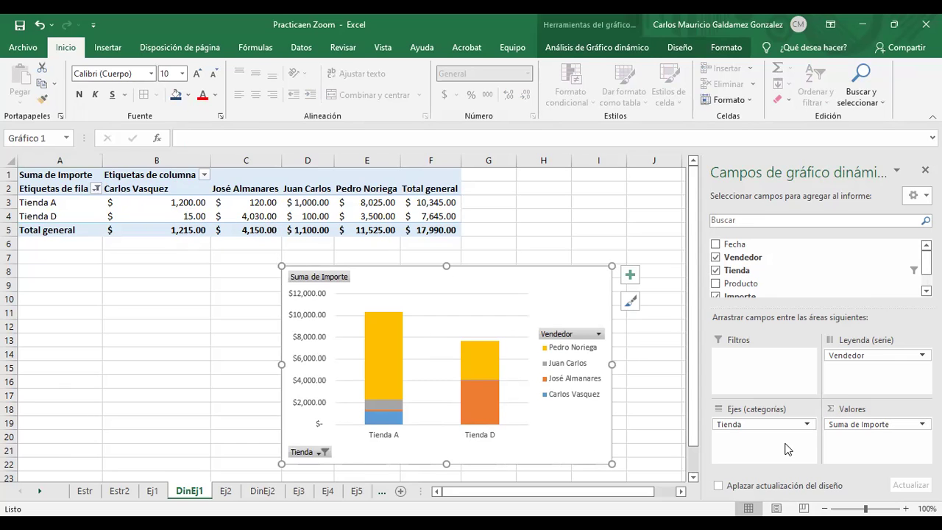
pyautogui.moveTo(739, 284); pyautogui.dragTo(758, 441)
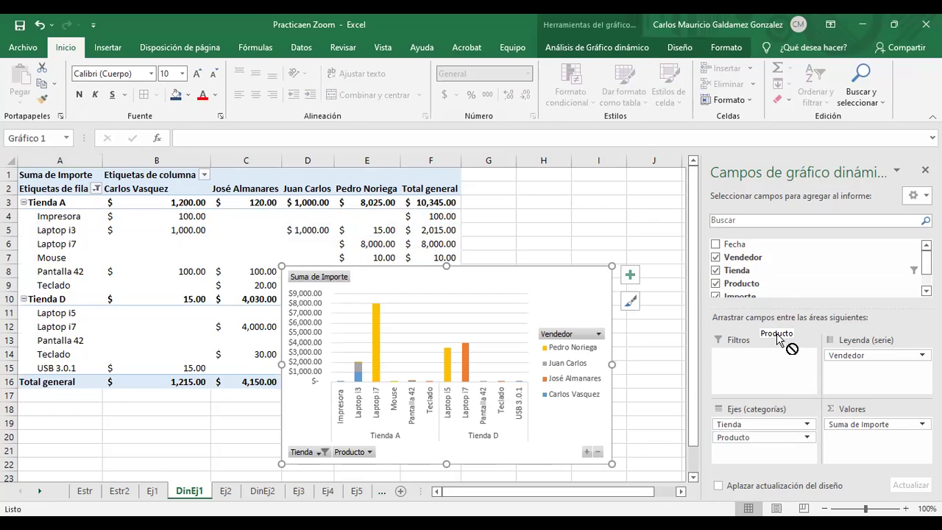
pyautogui.scroll(-1, 784, 291)
pyautogui.hotkey('ctrl', 'z')
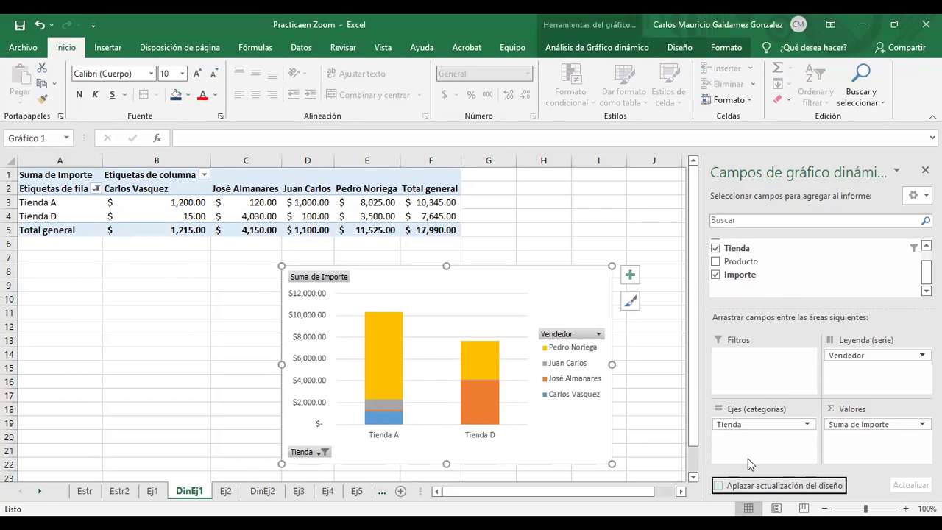
# Step: Show all stores again in the chart's Tienda filter and keep every salesperson selected in Vendedor
pyautogui.click(324, 451)
pyautogui.click(176, 310)
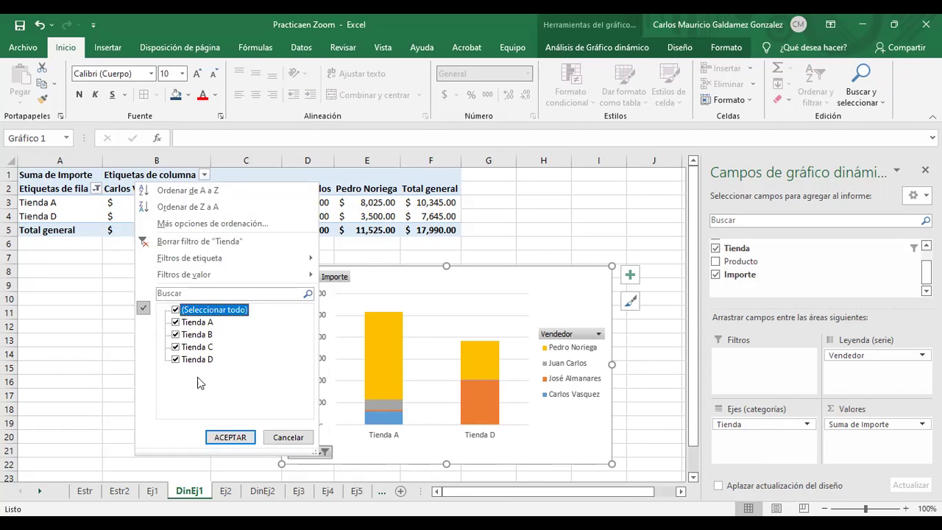
pyautogui.click(231, 437)
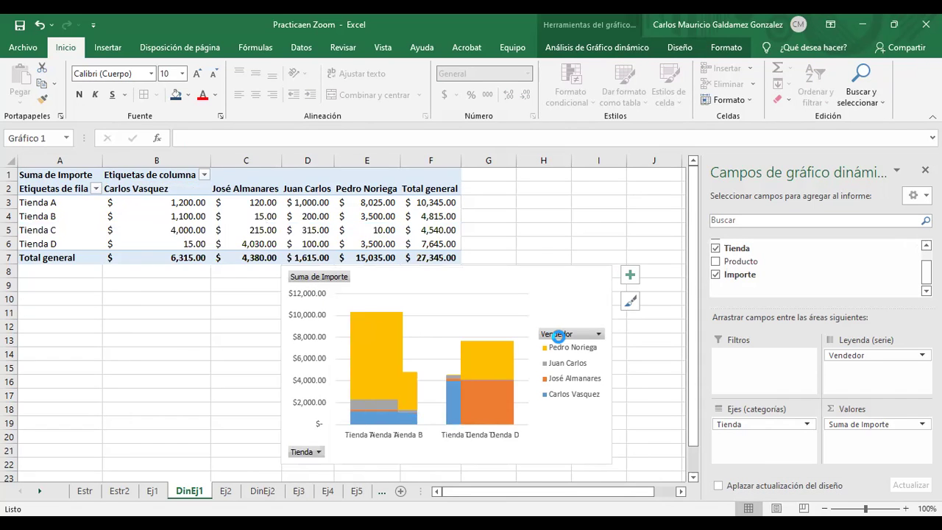
pyautogui.click(560, 334)
pyautogui.click(468, 318)
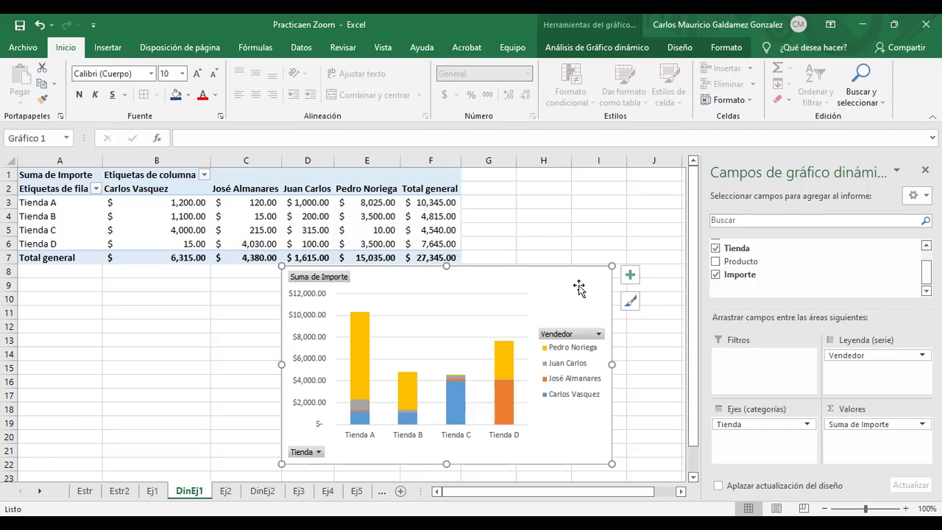
# Step: Nudge the pivot chart slightly upward and review its Tienda filter options and the store columns
pyautogui.moveTo(580, 284); pyautogui.dragTo(579, 284)
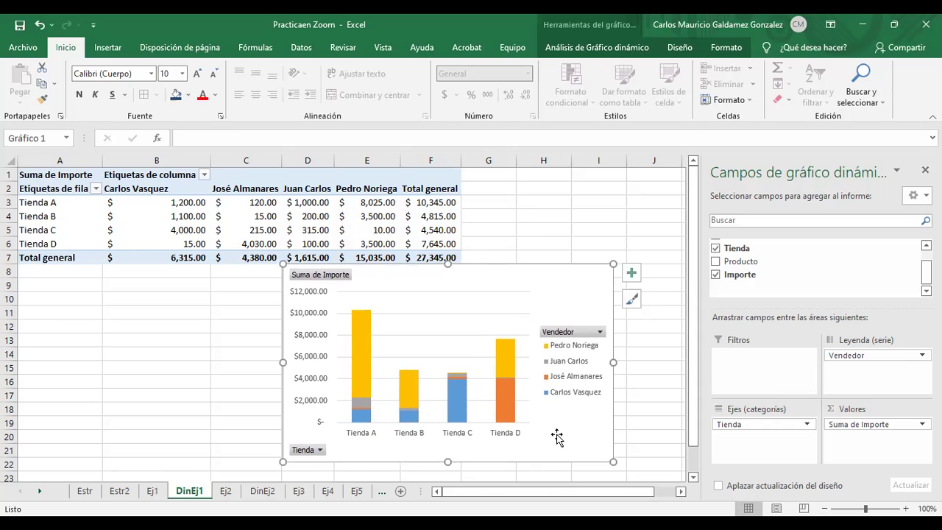
pyautogui.click(308, 451)
pyautogui.click(422, 326)
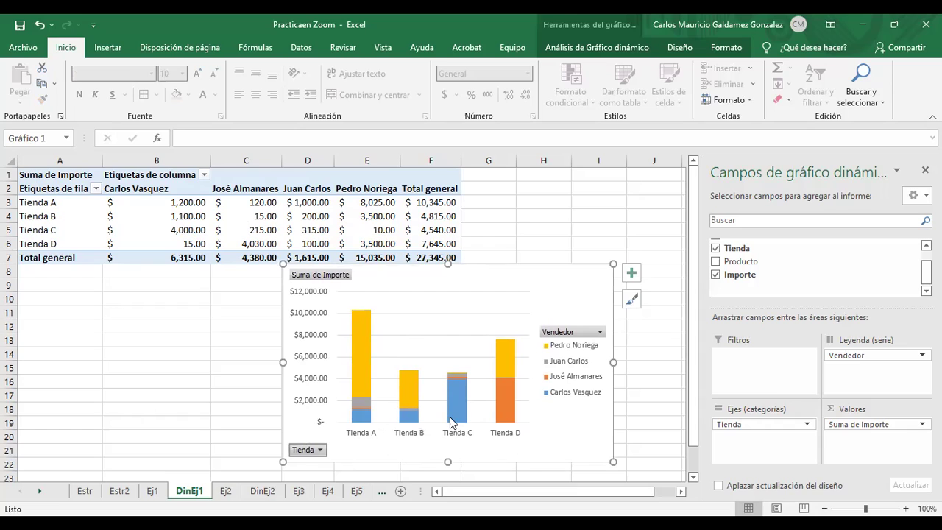
pyautogui.moveTo(451, 421)
pyautogui.moveTo(437, 226)
# Step: Filter the pivot chart's Vendedor field to show only the first salesperson in the list
pyautogui.click(599, 332)
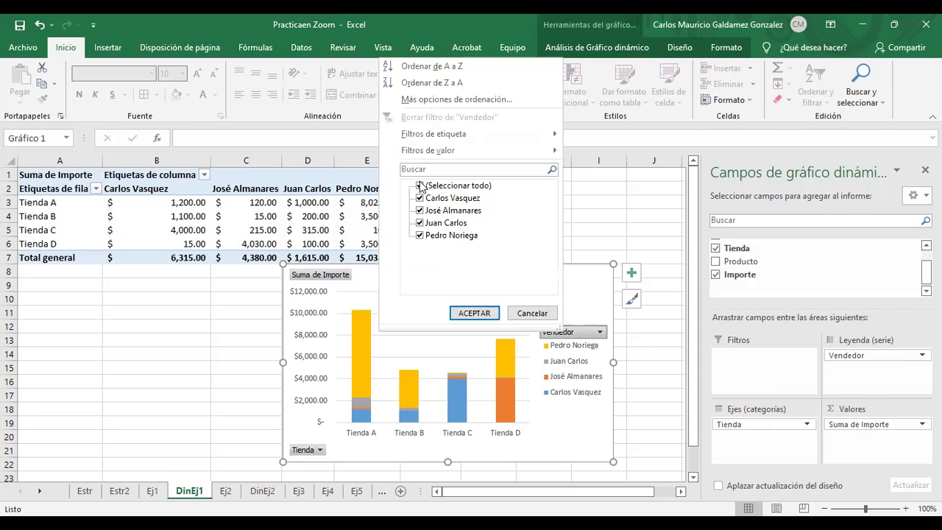
pyautogui.click(419, 185)
pyautogui.click(420, 199)
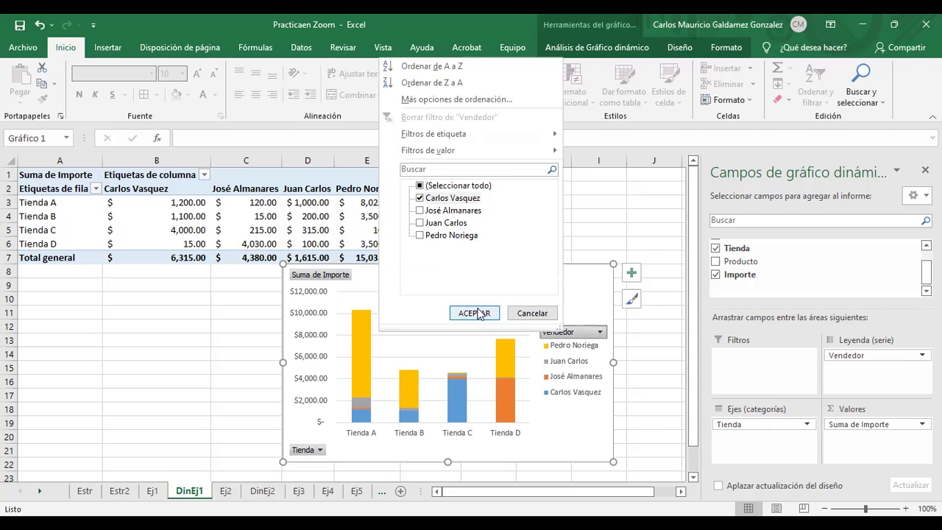
pyautogui.press('Return')
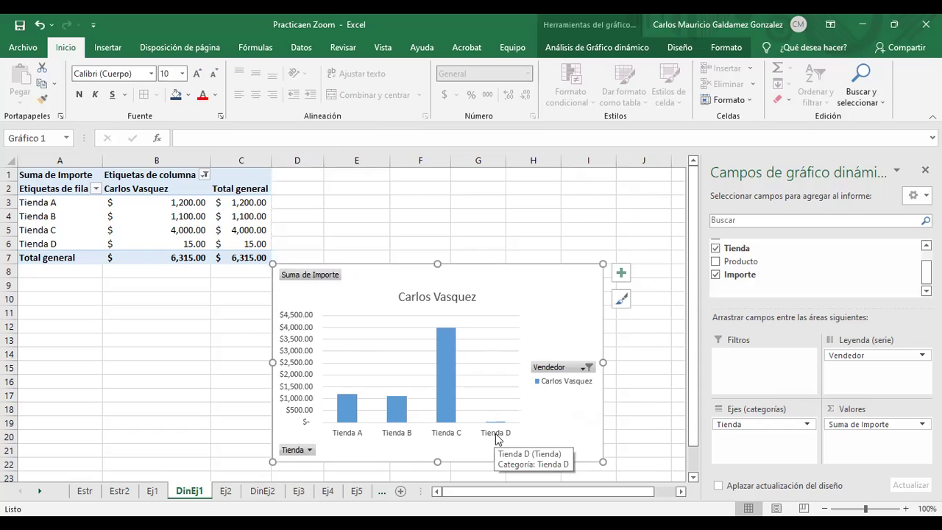
# Step: Filter the pivot chart's Vendedor field to show only the second salesperson in the list
pyautogui.click(560, 366)
pyautogui.click(416, 240)
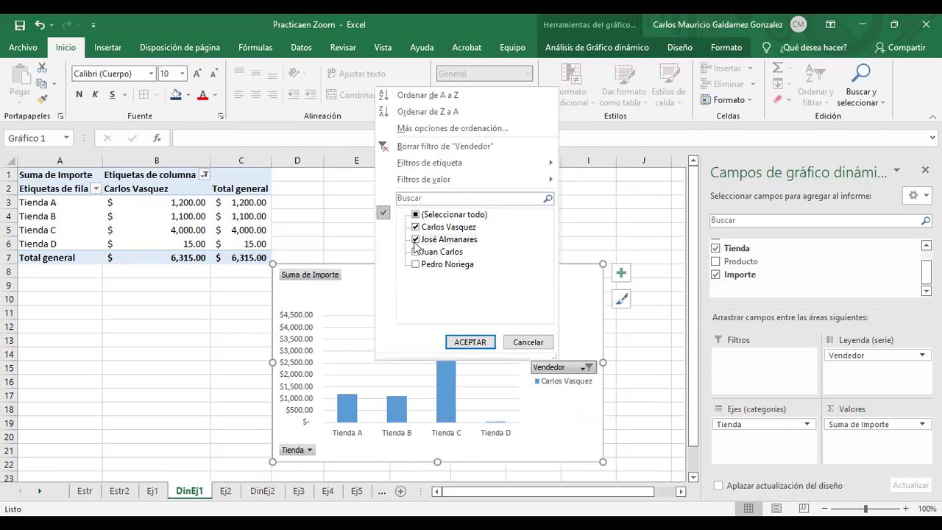
pyautogui.click(417, 227)
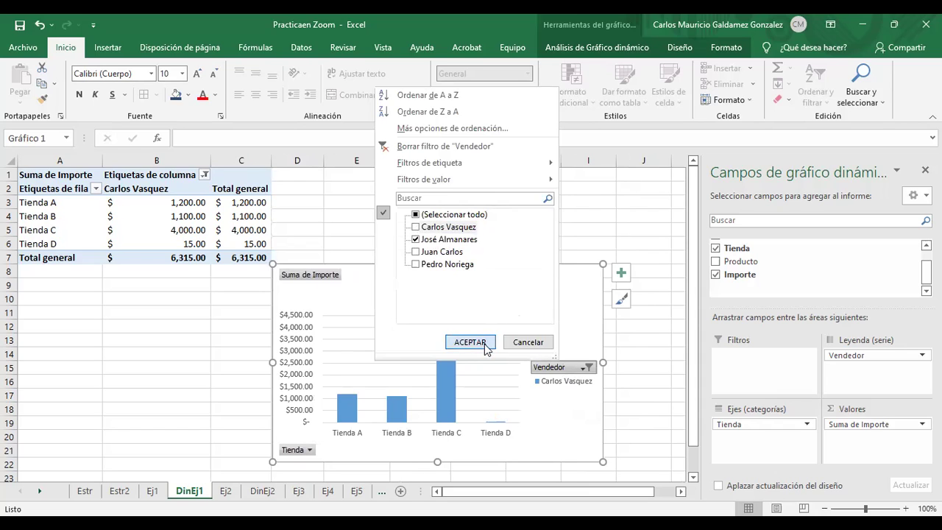
pyautogui.click(469, 342)
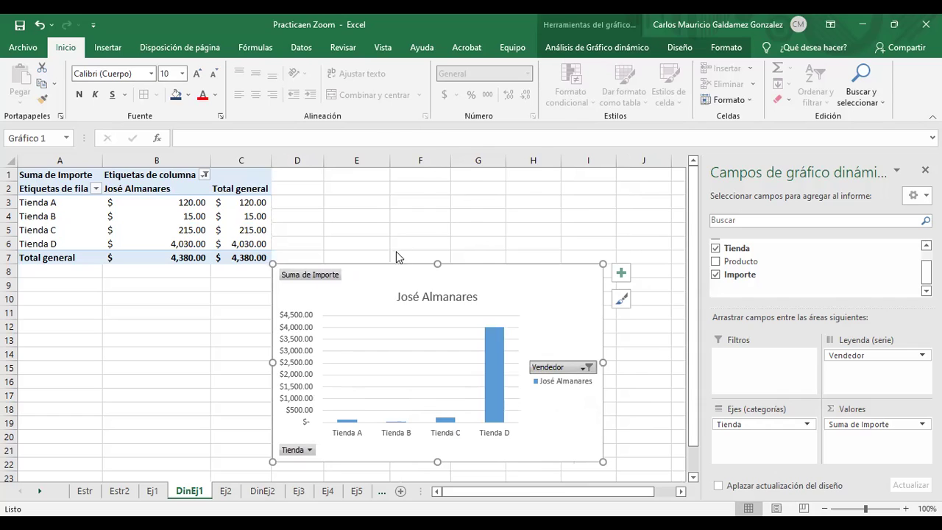
# Step: Filter the pivot chart's Vendedor field to only the third salesperson and check the value of each store's column
pyautogui.click(587, 367)
pyautogui.click(423, 245)
pyautogui.click(423, 258)
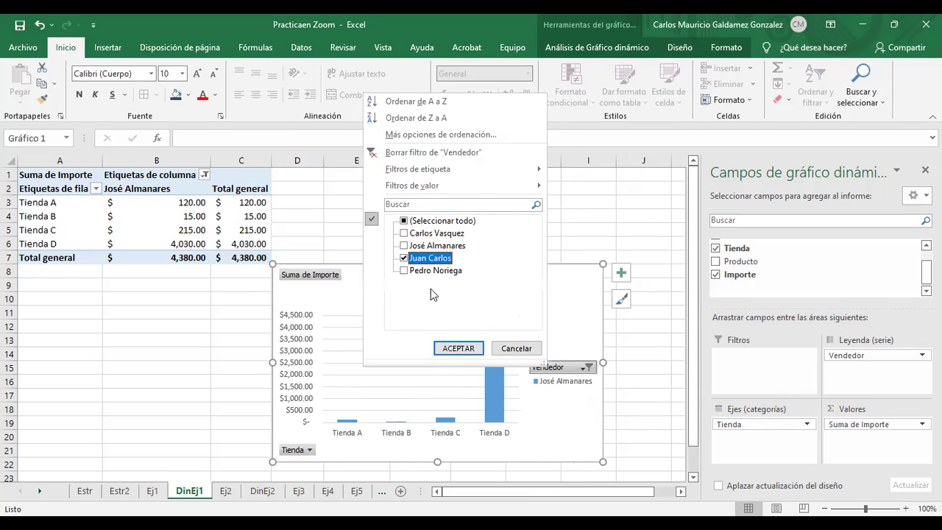
pyautogui.click(457, 348)
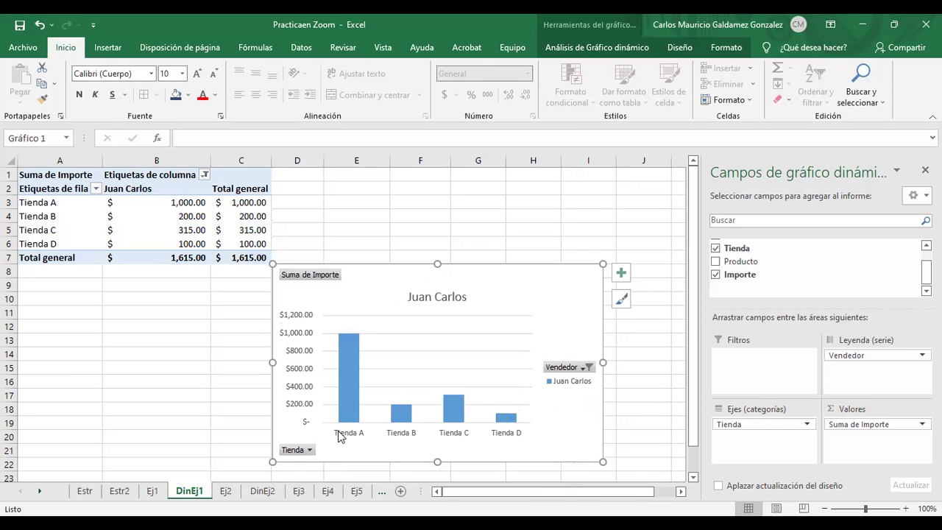
pyautogui.moveTo(347, 365)
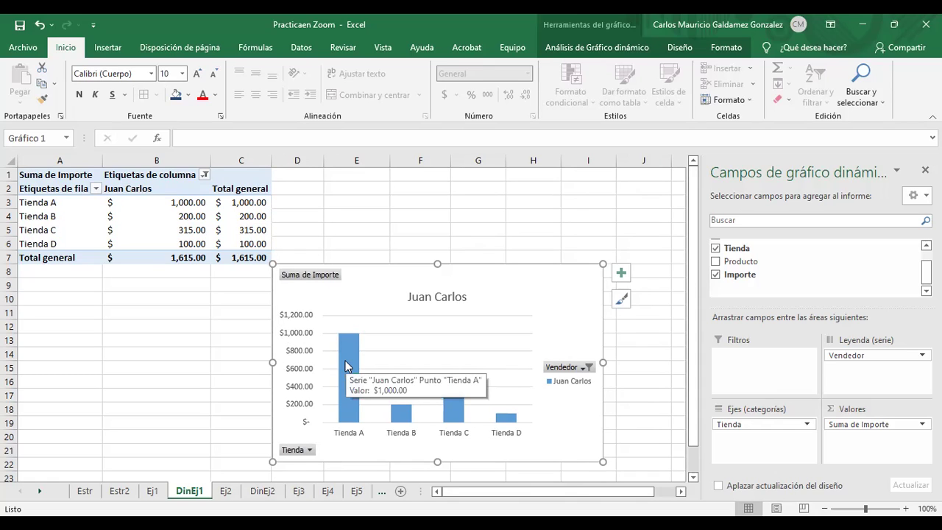
pyautogui.moveTo(402, 417)
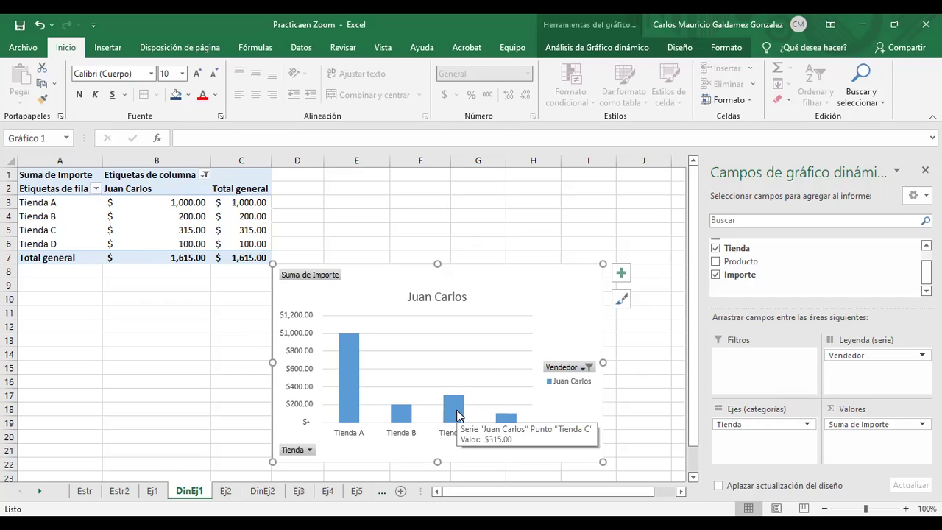
pyautogui.moveTo(513, 419)
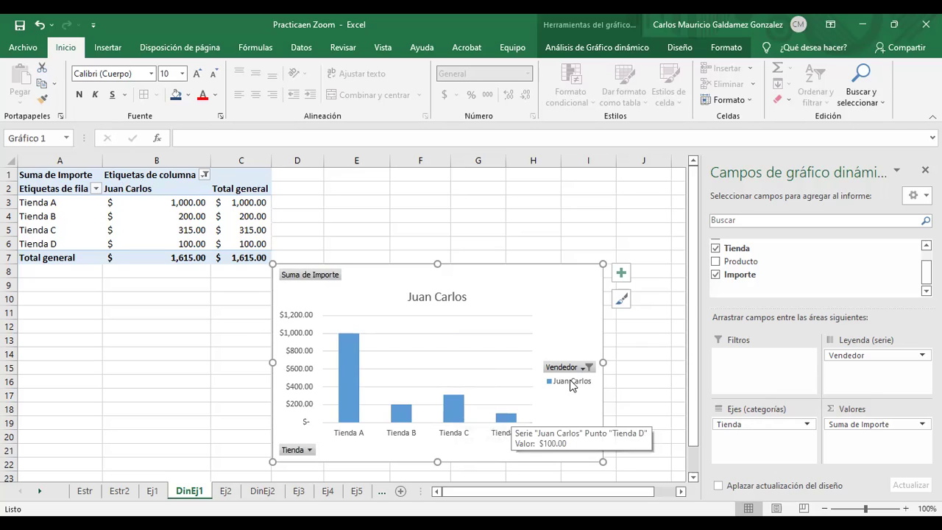
# Step: Filter the pivot chart's Vendedor field to show only the fourth salesperson in the list
pyautogui.click(567, 375)
pyautogui.click(423, 271)
pyautogui.click(424, 258)
pyautogui.click(475, 350)
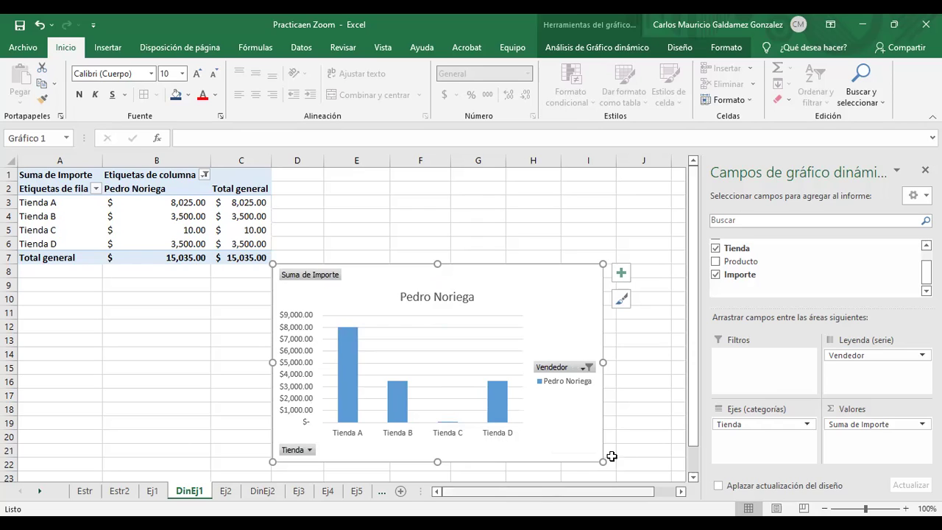
# Step: Show all salespeople again in the pivot chart's Vendedor filter and nudge the chart slightly downward
pyautogui.click(588, 367)
pyautogui.click(437, 222)
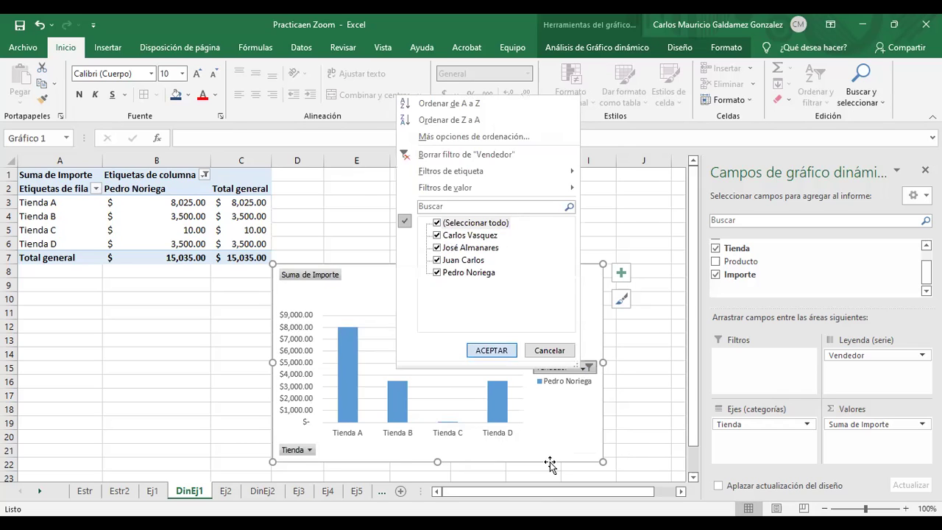
pyautogui.press('Return')
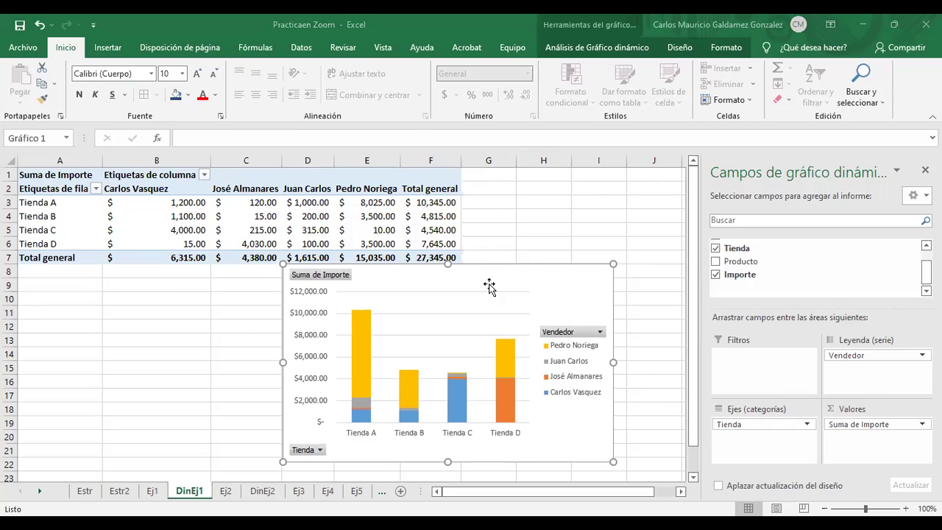
pyautogui.moveTo(489, 283); pyautogui.dragTo(488, 289)
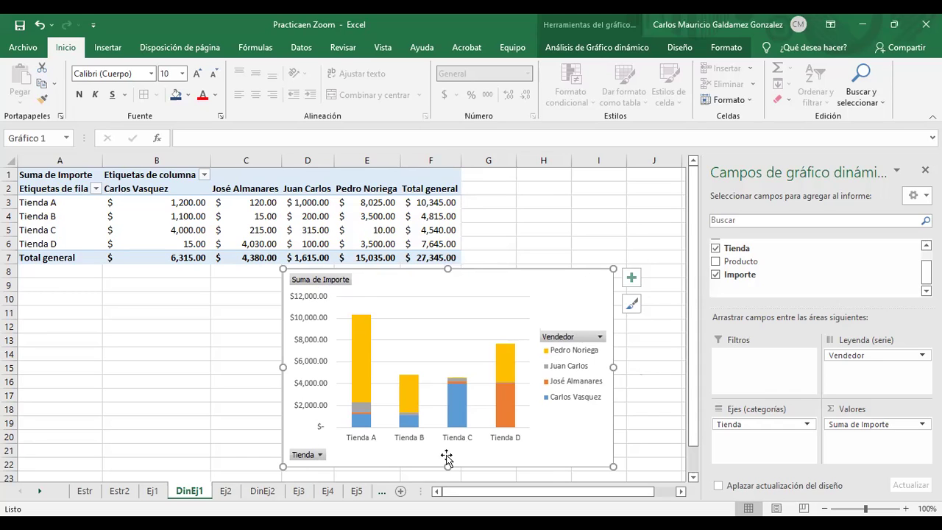
# Step: Start a pivot chart from the pivot table on the DinEj2 sheet and preview the clustered bar and pie types
pyautogui.click(262, 491)
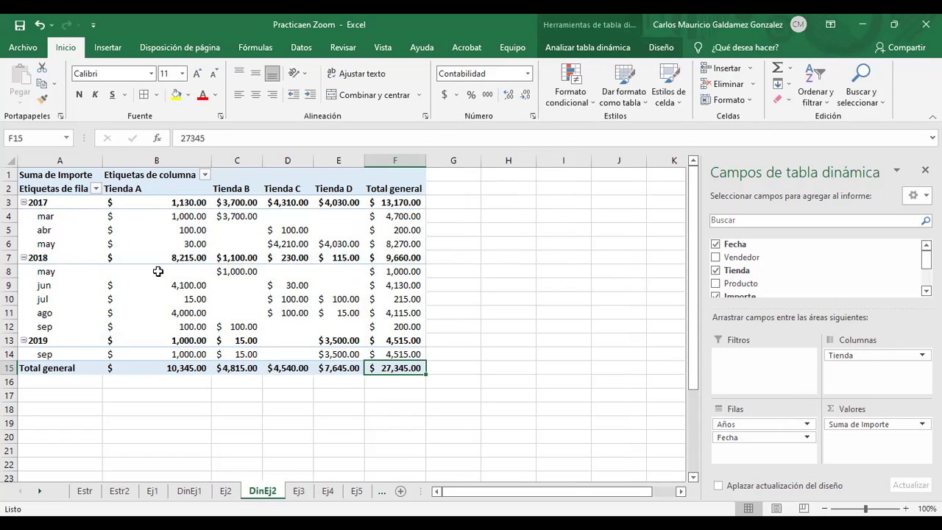
pyautogui.click(146, 245)
pyautogui.moveTo(145, 244)
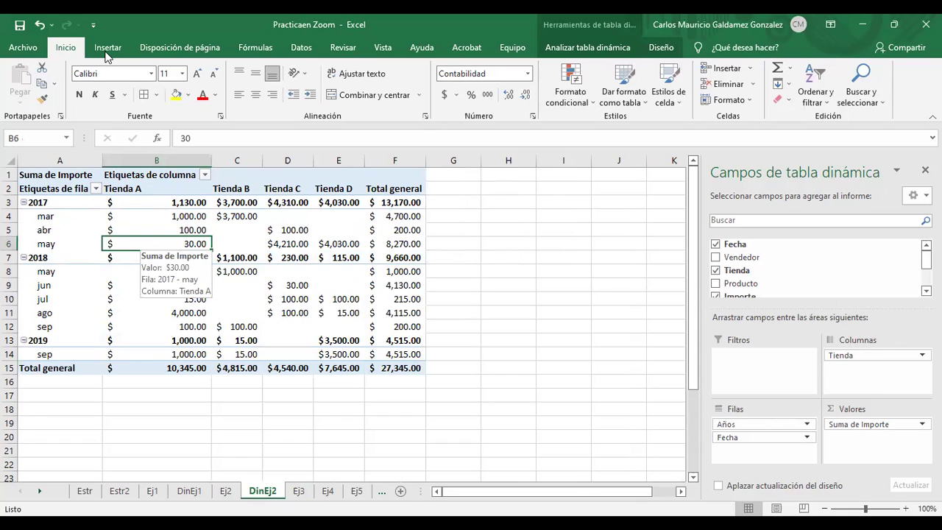
pyautogui.click(593, 50)
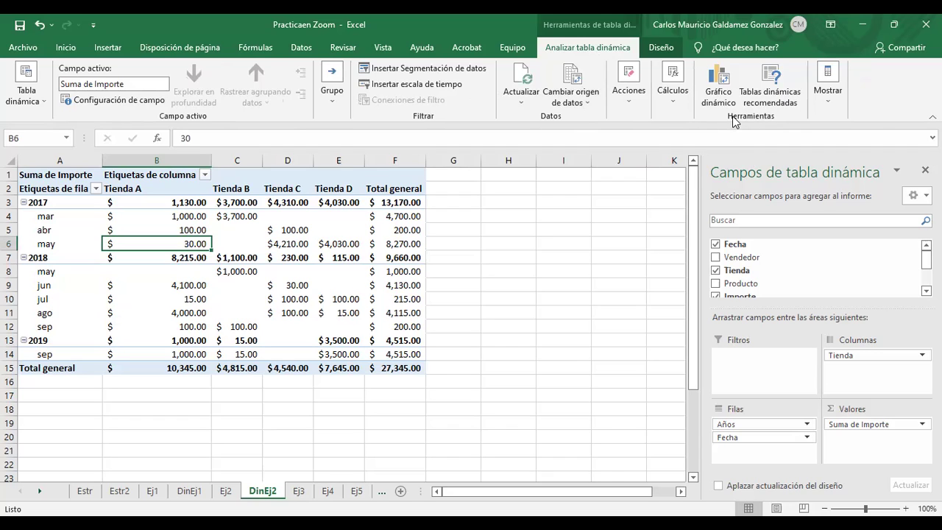
pyautogui.click(719, 96)
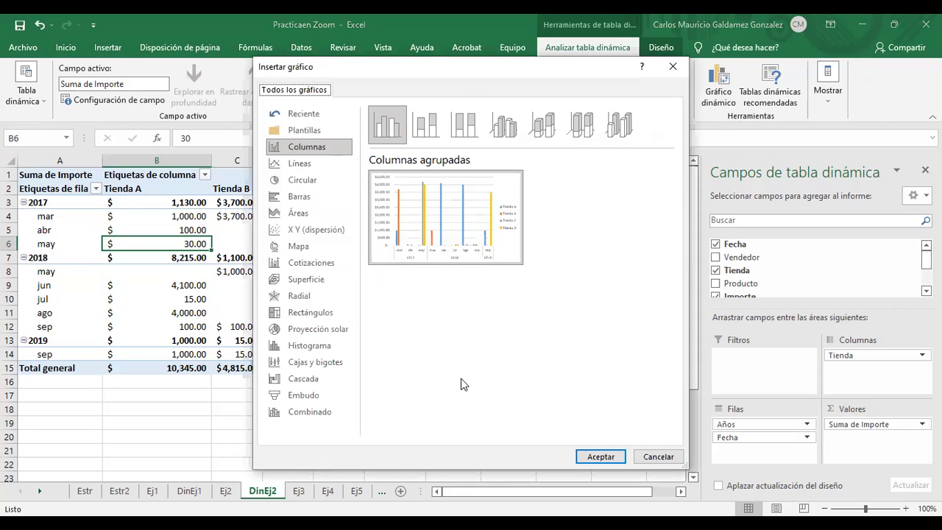
pyautogui.click(296, 200)
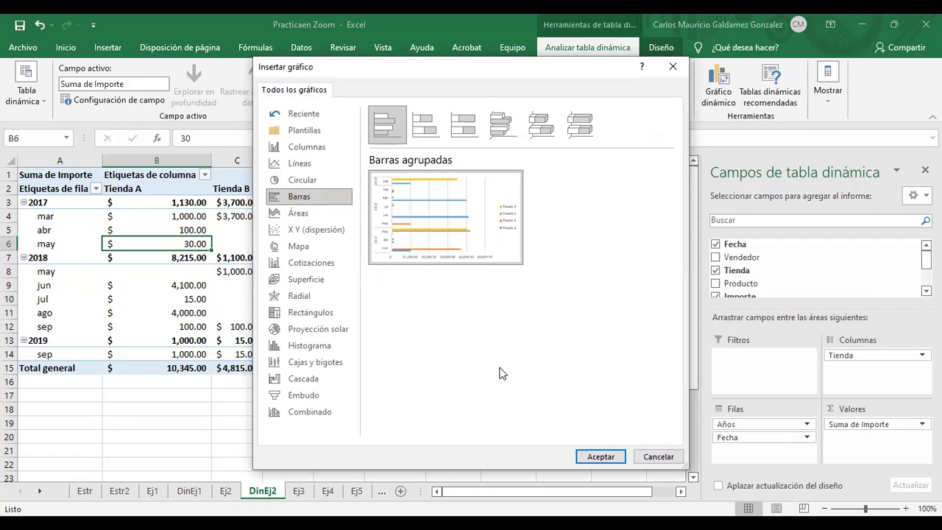
pyautogui.click(300, 182)
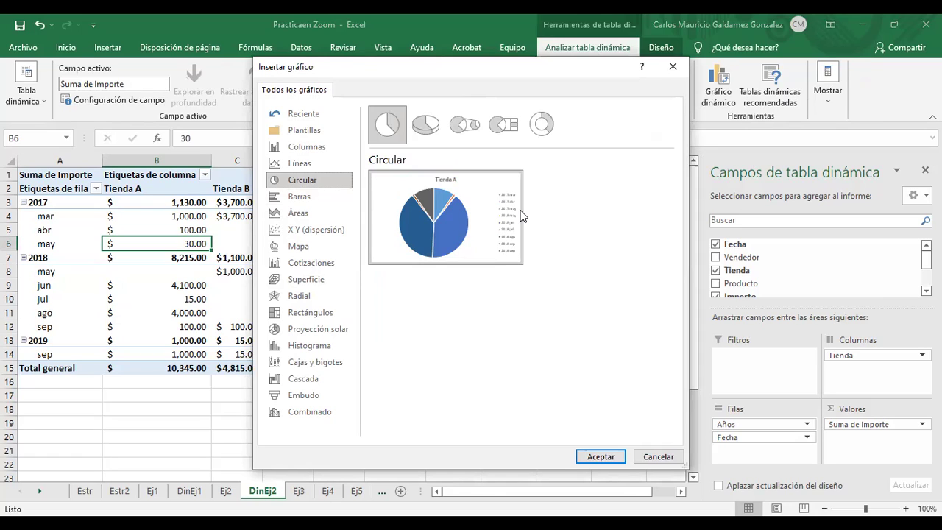
pyautogui.moveTo(519, 216)
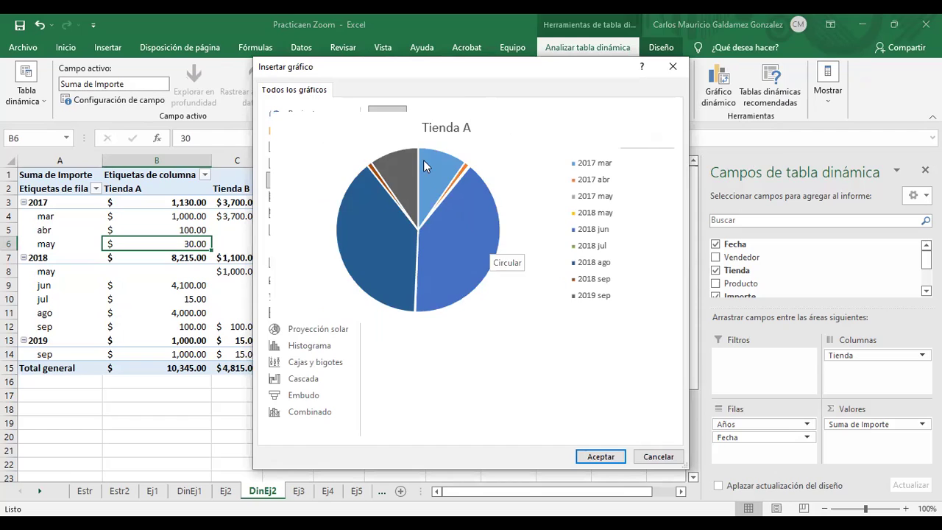
# Step: Compare the bar chart subtypes and insert the pivot chart as a 3-D clustered bar chart
pyautogui.click(296, 198)
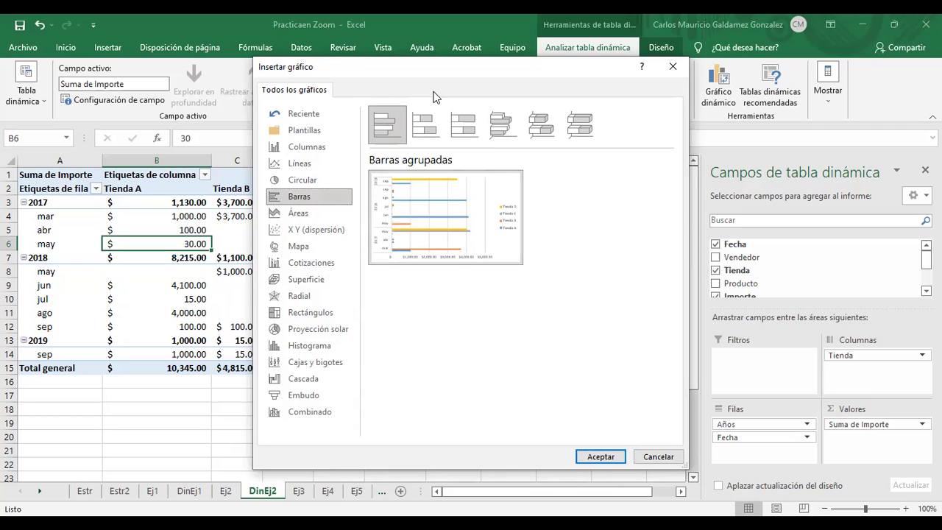
pyautogui.click(426, 137)
pyautogui.click(454, 141)
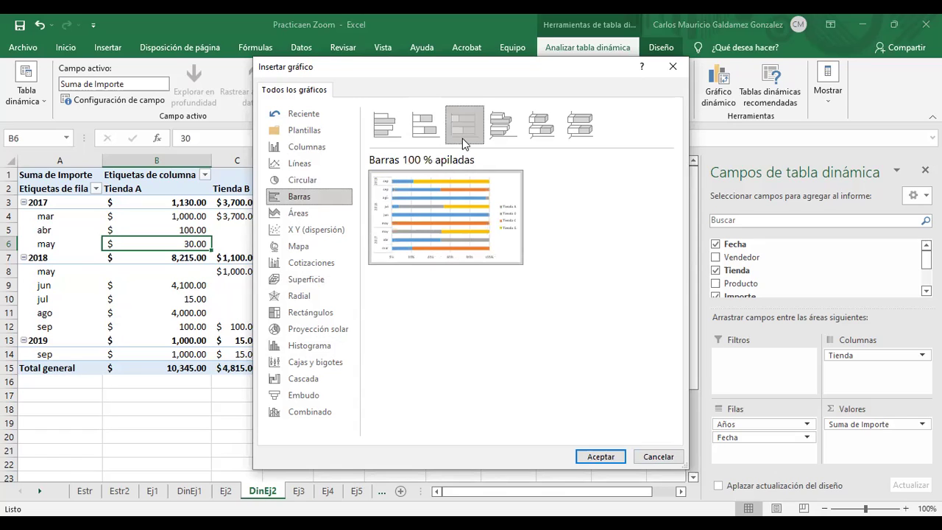
pyautogui.click(384, 127)
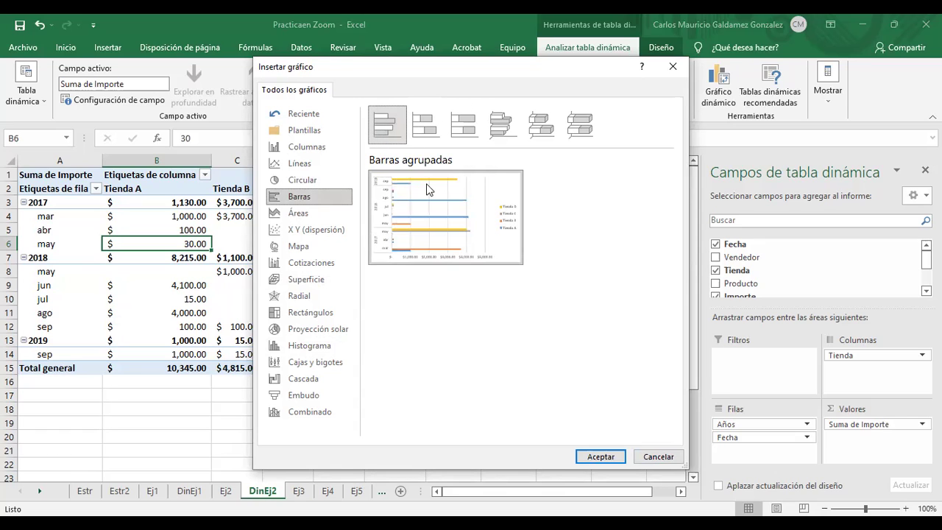
pyautogui.click(503, 129)
pyautogui.moveTo(460, 309)
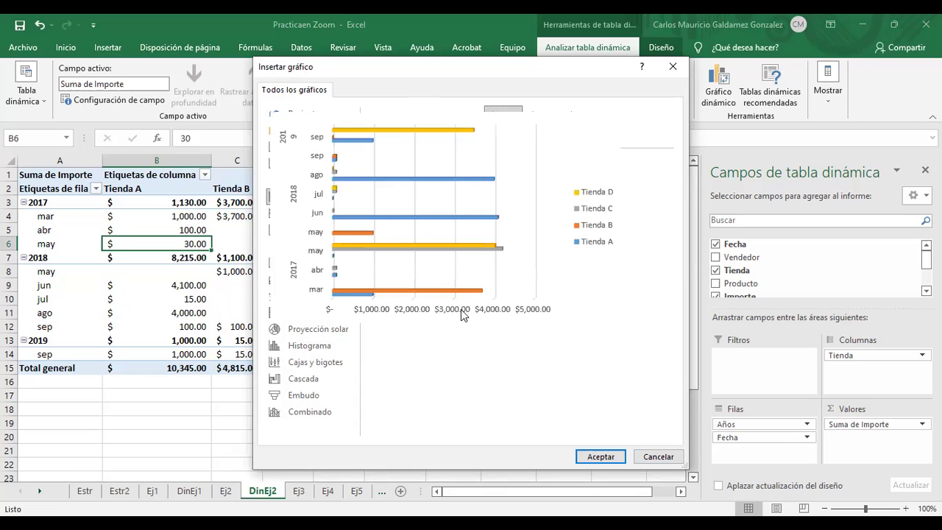
pyautogui.click(589, 457)
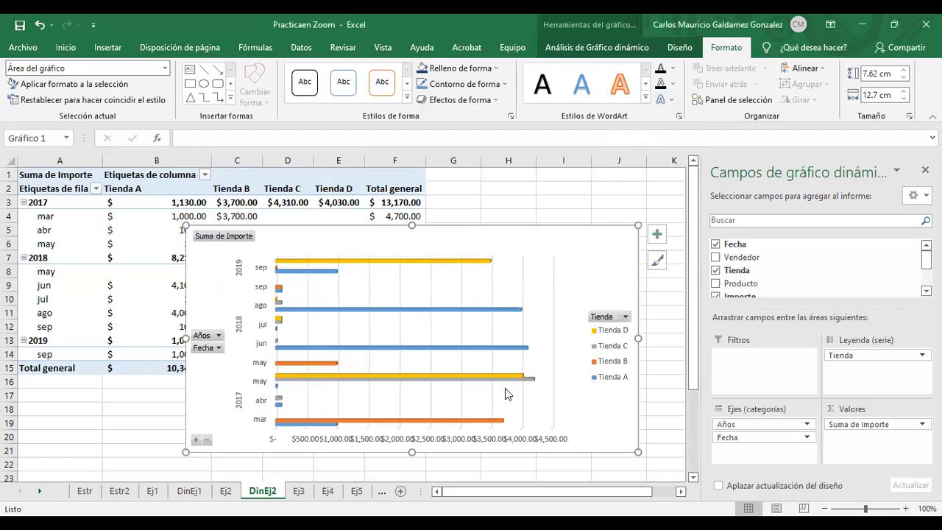
# Step: Undo the first enlargement of the bar chart and resize it to 9.57 cm high by 18.26 cm wide
pyautogui.click(553, 273)
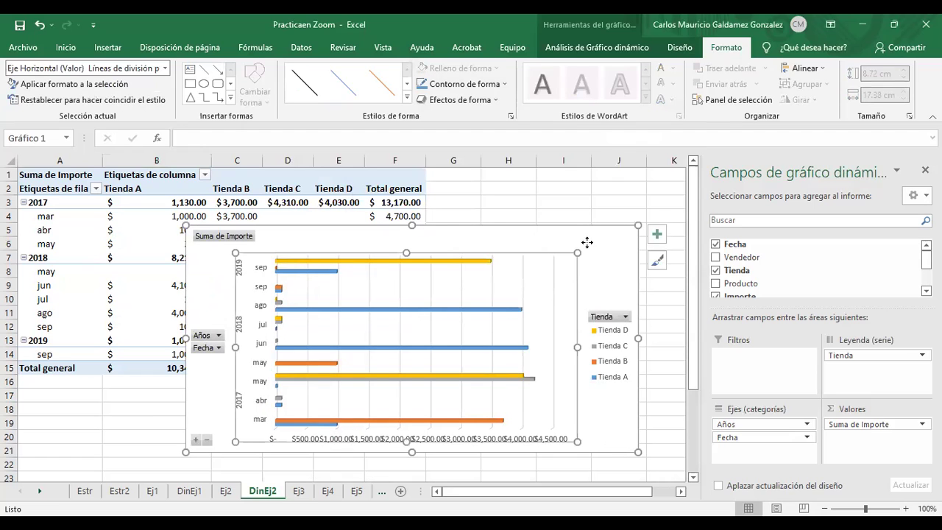
pyautogui.click(593, 259)
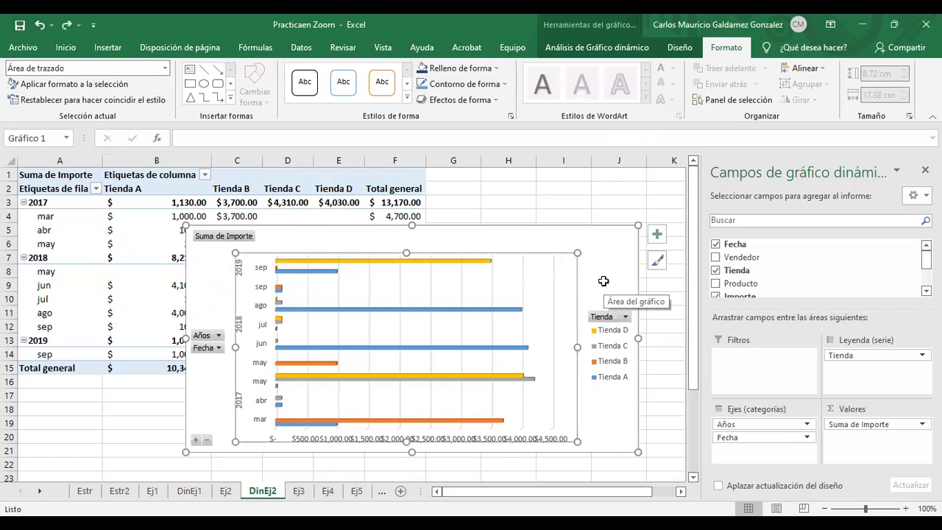
pyautogui.hotkey('ctrl', 'z')
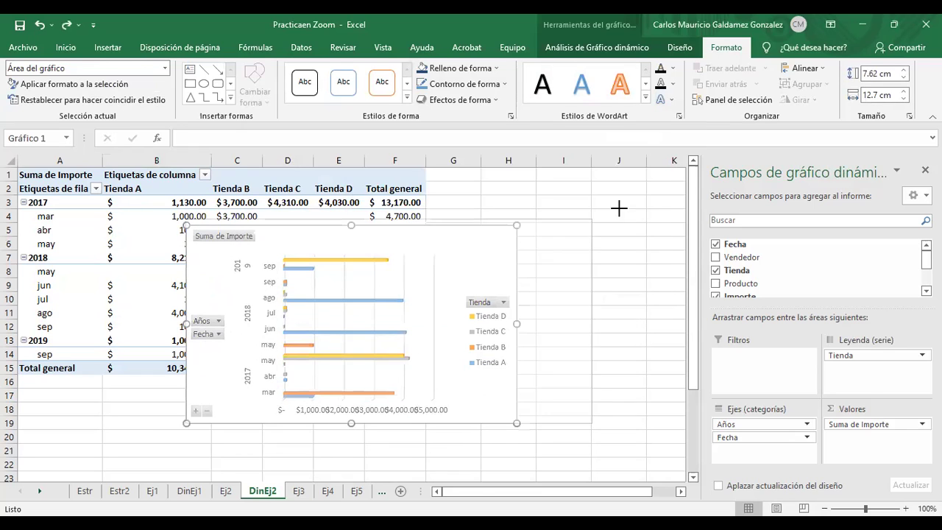
pyautogui.moveTo(660, 173); pyautogui.dragTo(661, 174)
pyautogui.click(602, 223)
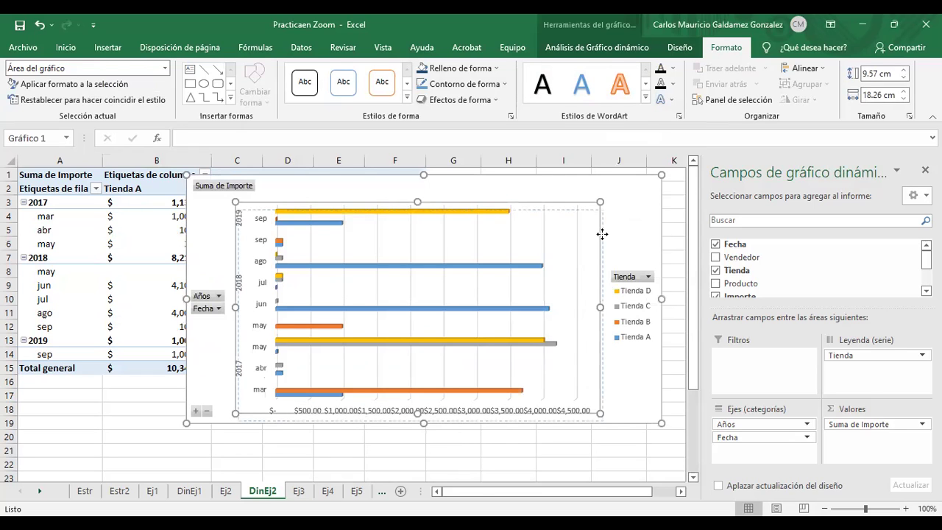
pyautogui.click(639, 235)
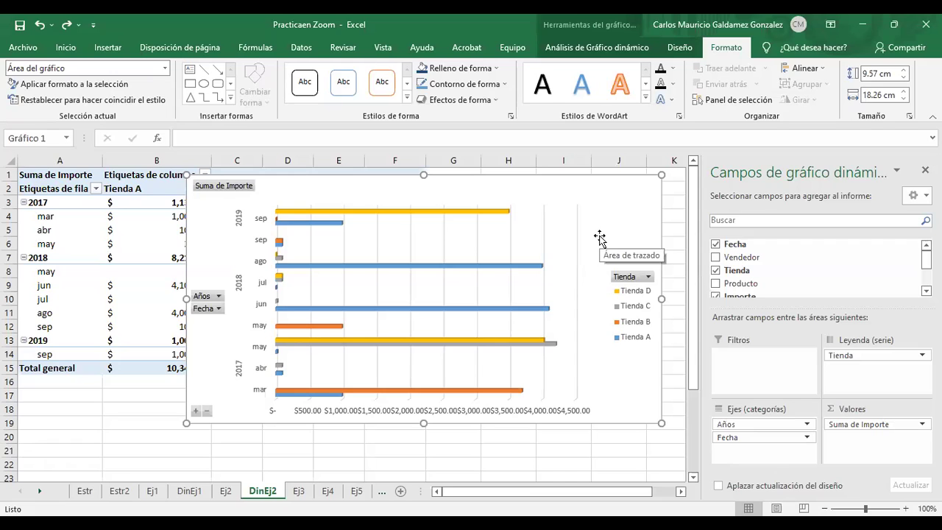
# Step: Rename the DinEj2 sheet as TabDinEj2
pyautogui.click(254, 493)
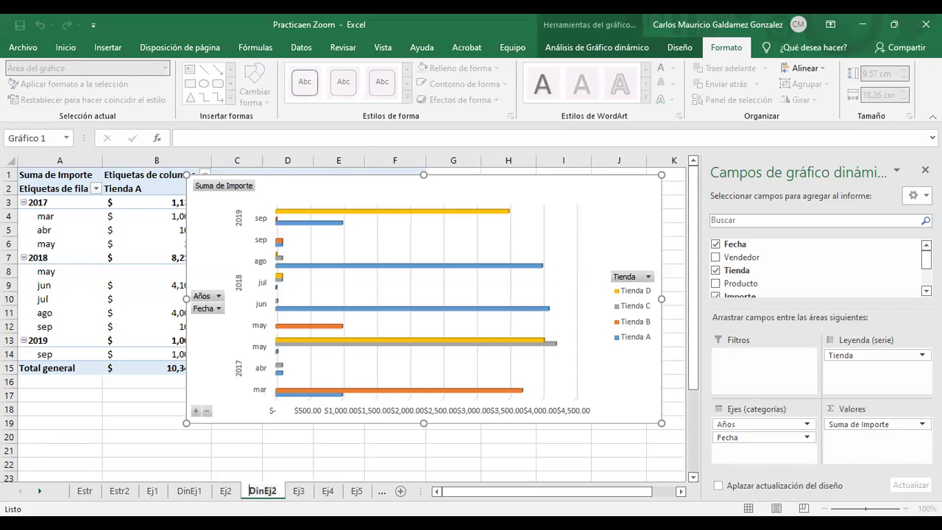
pyautogui.write('Tab')
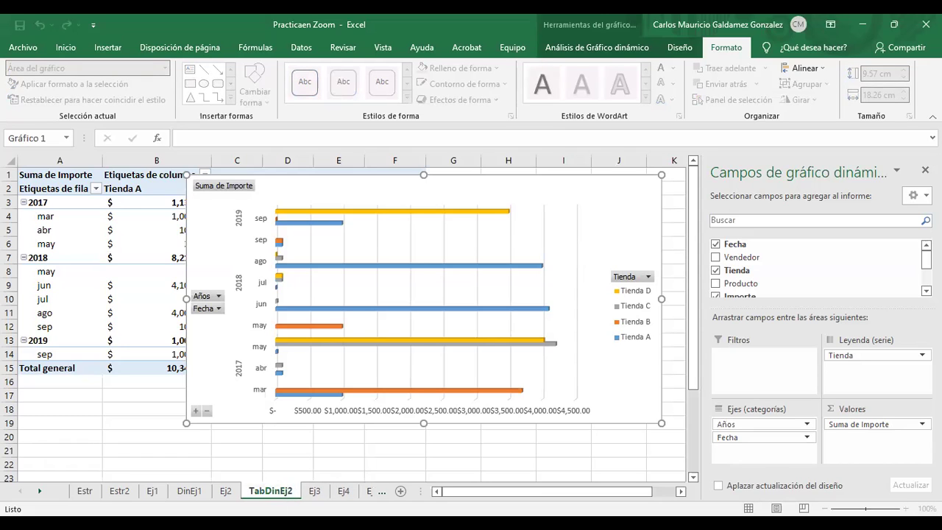
pyautogui.press('Return')
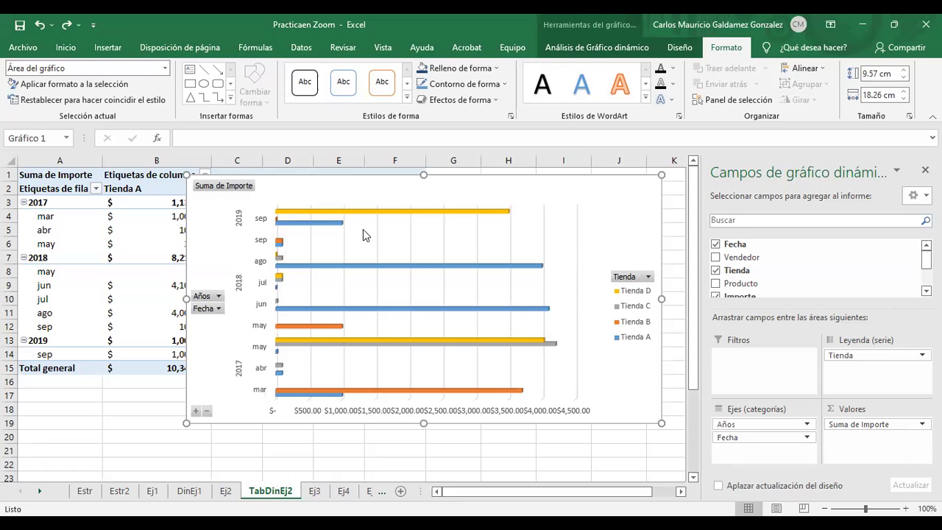
# Step: Shift the bar chart slightly down, then move it to a new chart sheet named GraDinEj2
pyautogui.moveTo(626, 193); pyautogui.dragTo(629, 228)
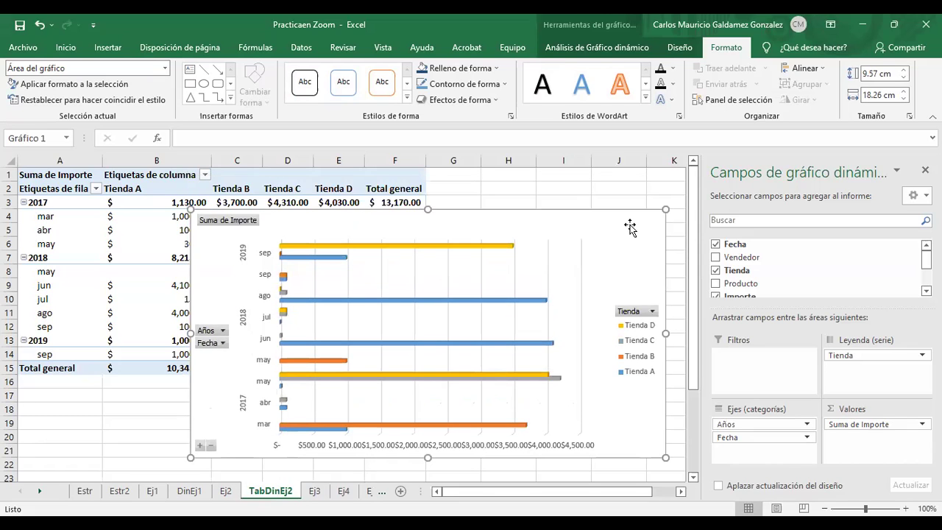
pyautogui.click(669, 49)
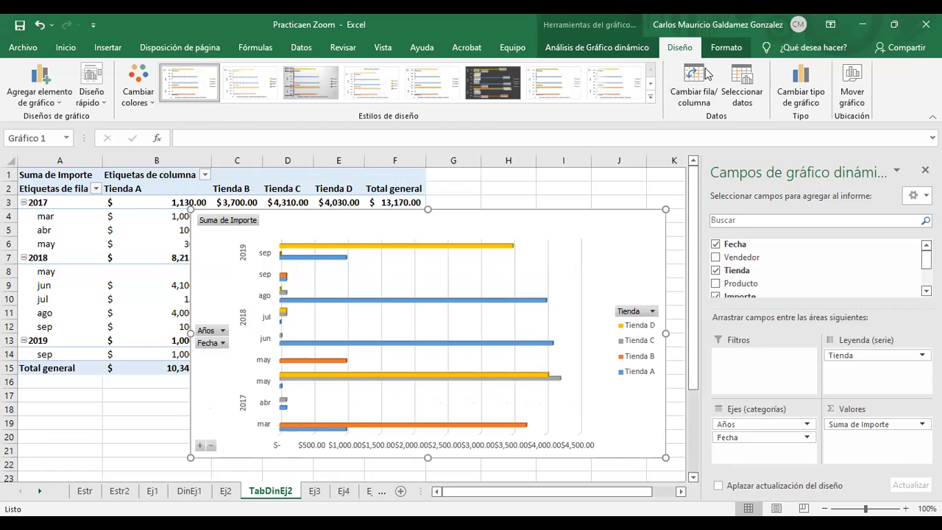
pyautogui.click(854, 77)
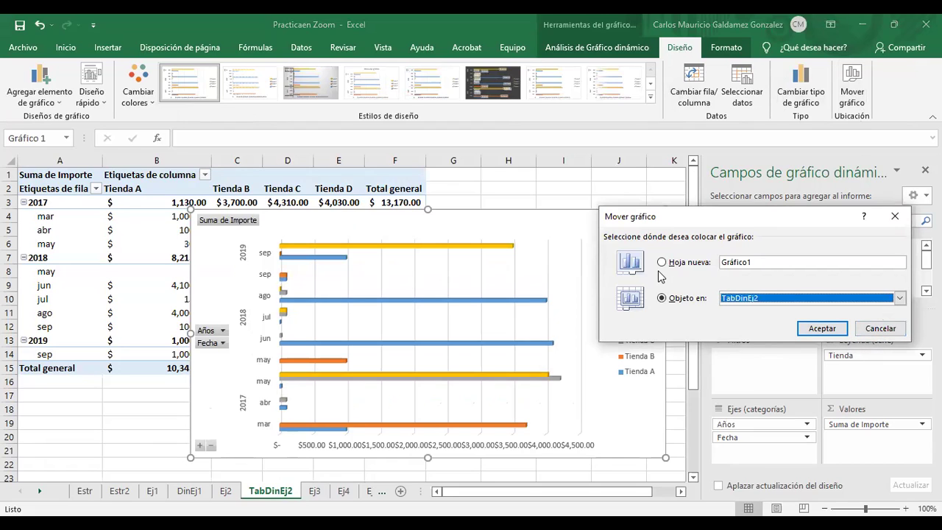
pyautogui.click(744, 302)
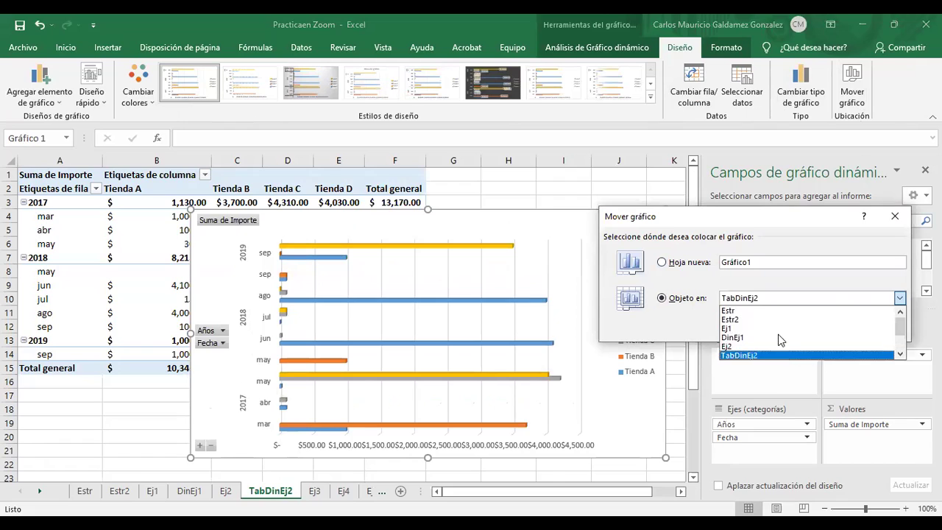
pyautogui.click(675, 264)
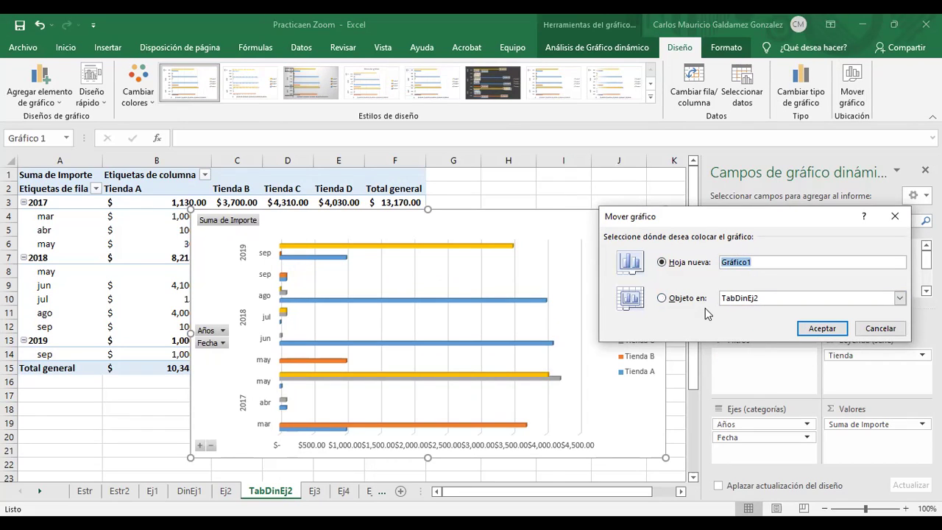
pyautogui.write('GraDinEj2')
pyautogui.click(821, 329)
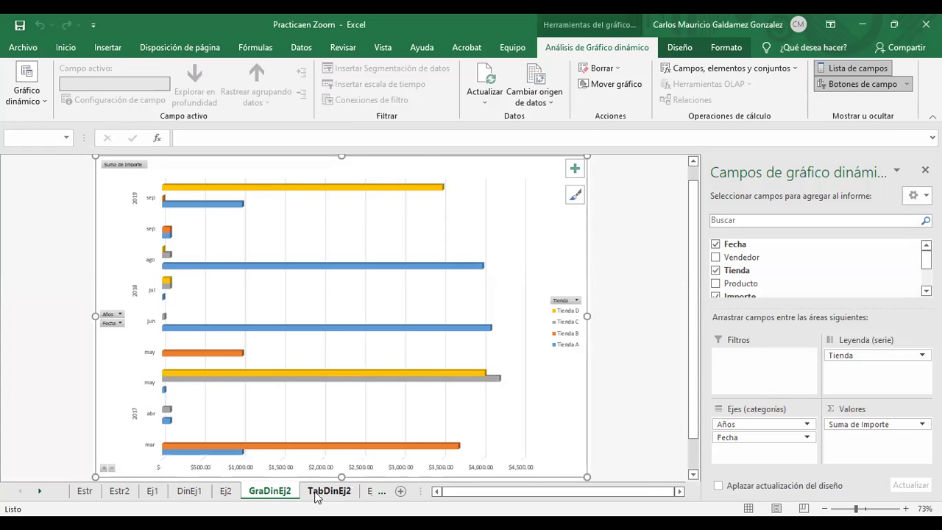
# Step: Reorder the sheets so TabDinEj2 sits between Ej2 and GraDinEj2, and open TabDinEj2
pyautogui.click(322, 494)
pyautogui.click(226, 490)
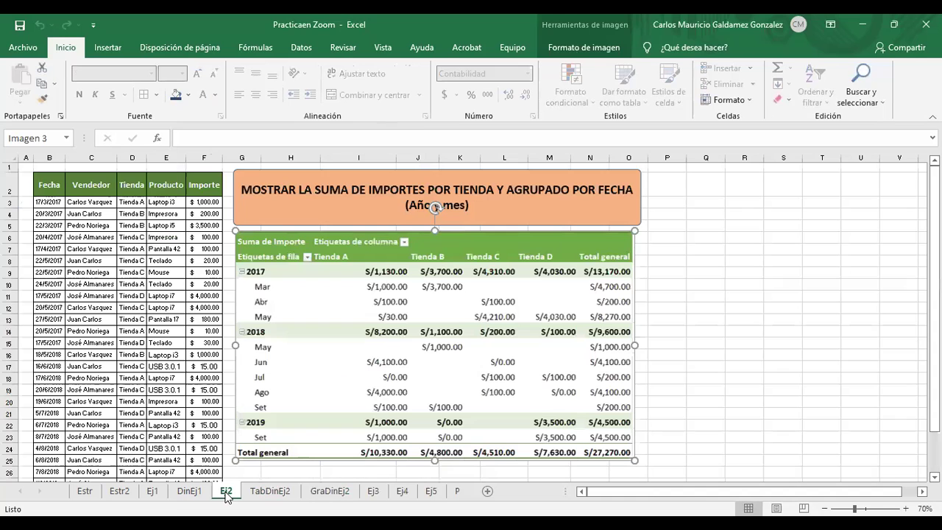
pyautogui.keyDown('ctrl'); pyautogui.click(266, 491); pyautogui.keyUp('ctrl')
pyautogui.click(270, 490)
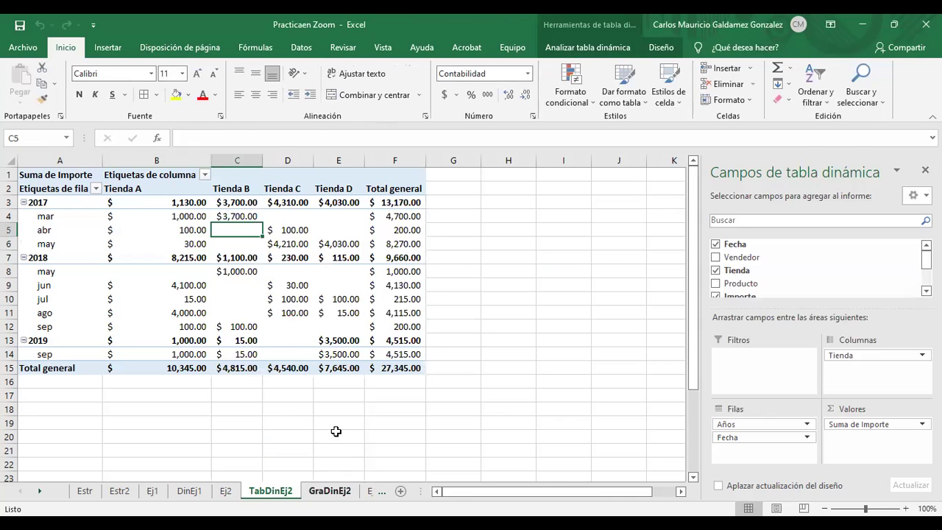
# Step: Autofit the Tienda B, Tienda C and Tienda D columns of the pivot table on TabDinEj2
pyautogui.keyDown('ctrl'); pyautogui.scroll(1, 339, 412); pyautogui.keyUp('ctrl')
pyautogui.keyDown('ctrl'); pyautogui.scroll(1, 343, 401); pyautogui.keyUp('ctrl')
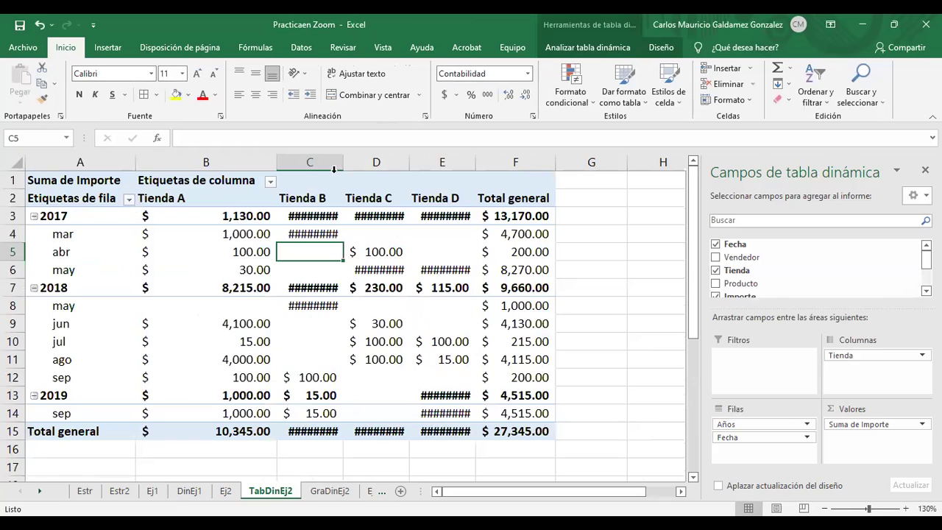
pyautogui.doubleClick(342, 167)
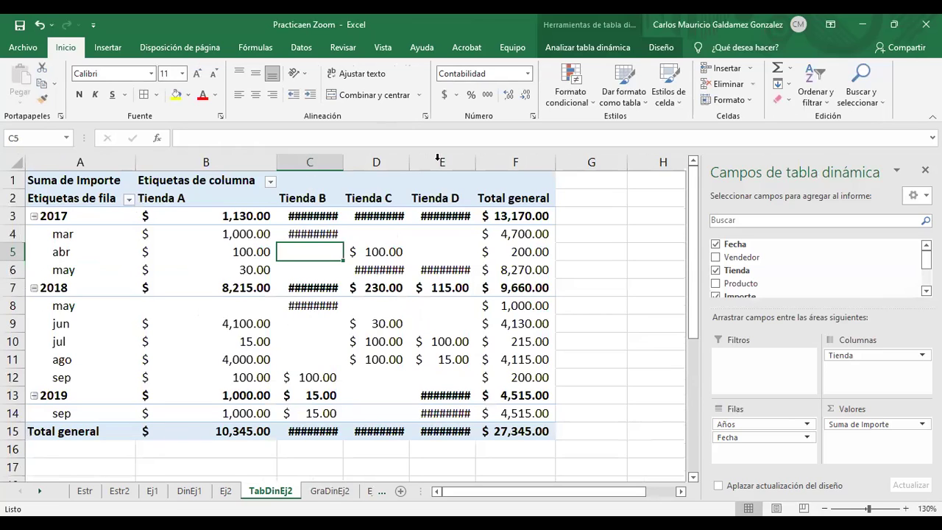
pyautogui.doubleClick(484, 162)
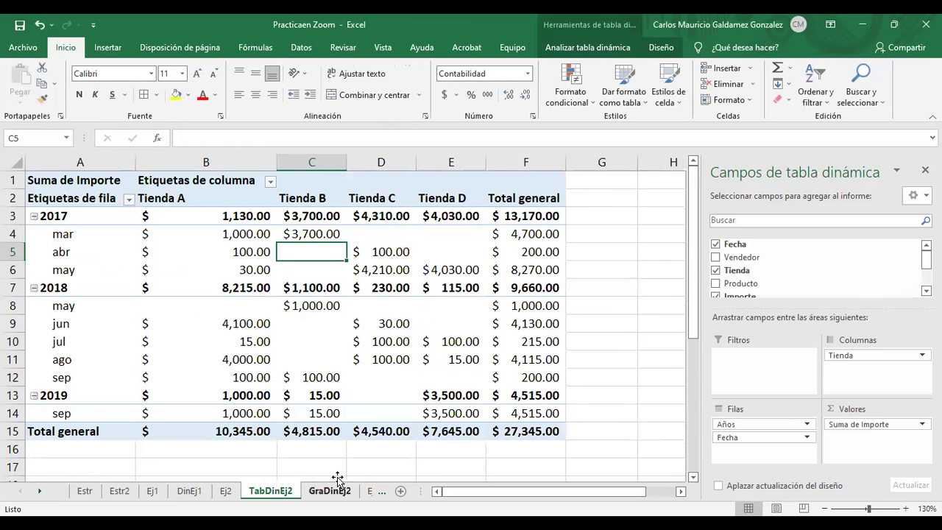
# Step: Show the GraDinEj2 chart sheet and close its pivot chart field list
pyautogui.hotkey('ctrl', 'pagedown')
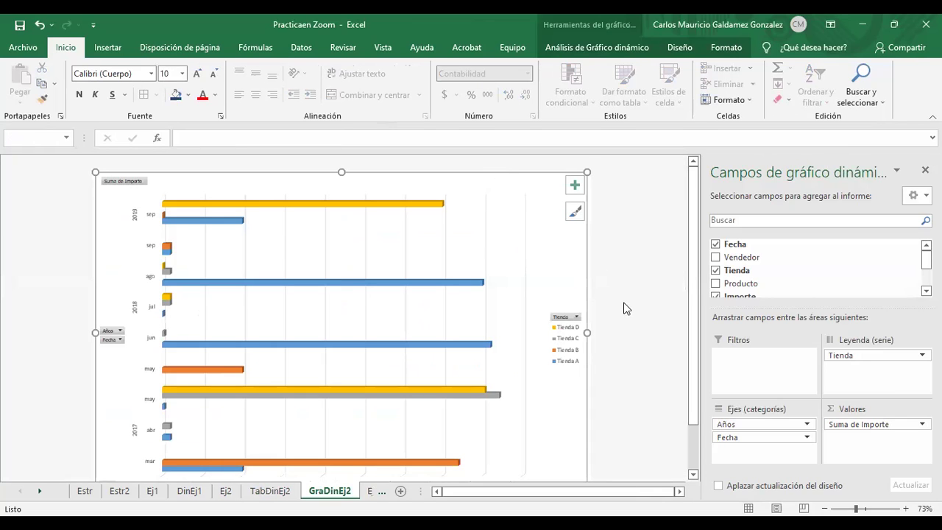
pyautogui.scroll(-1, 629, 316)
pyautogui.scroll(-1, 631, 324)
pyautogui.scroll(2, 631, 323)
pyautogui.click(925, 170)
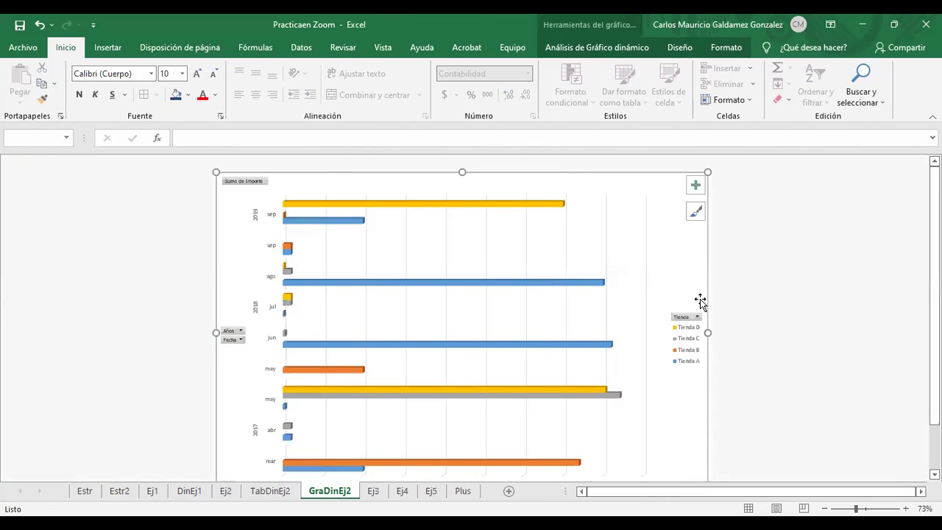
pyautogui.scroll(-1, 553, 347)
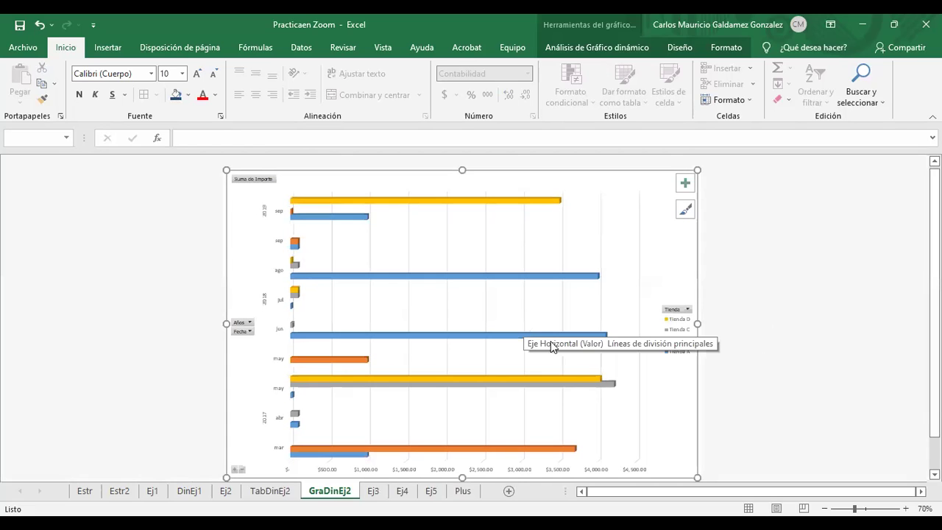
# Step: Inspect the Años and Fecha filter options on the GraDinEj2 chart without applying any filter
pyautogui.click(677, 308)
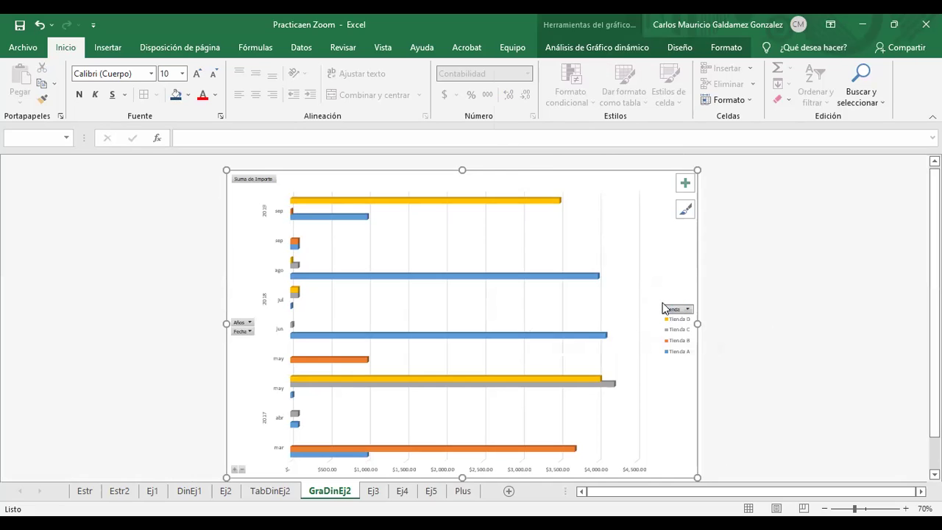
pyautogui.scroll(-1, 249, 305)
pyautogui.click(250, 288)
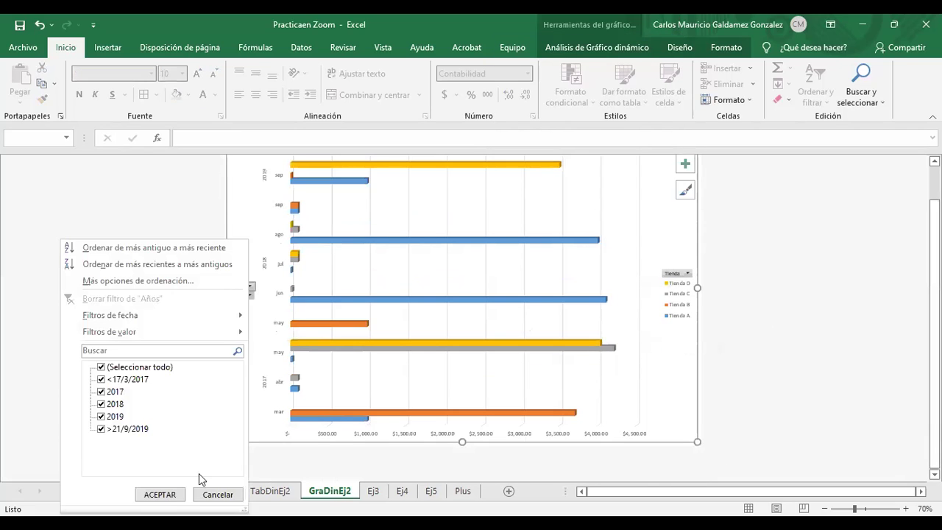
pyautogui.click(198, 500)
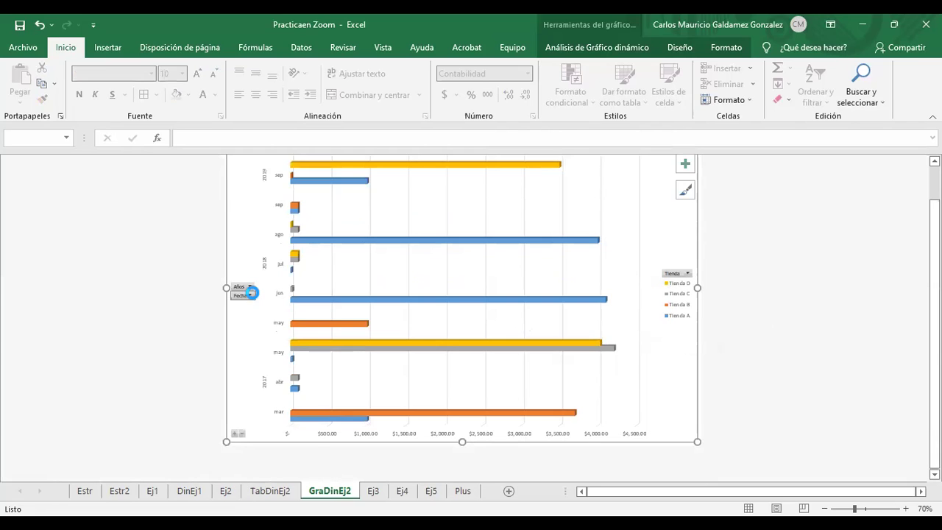
pyautogui.click(251, 295)
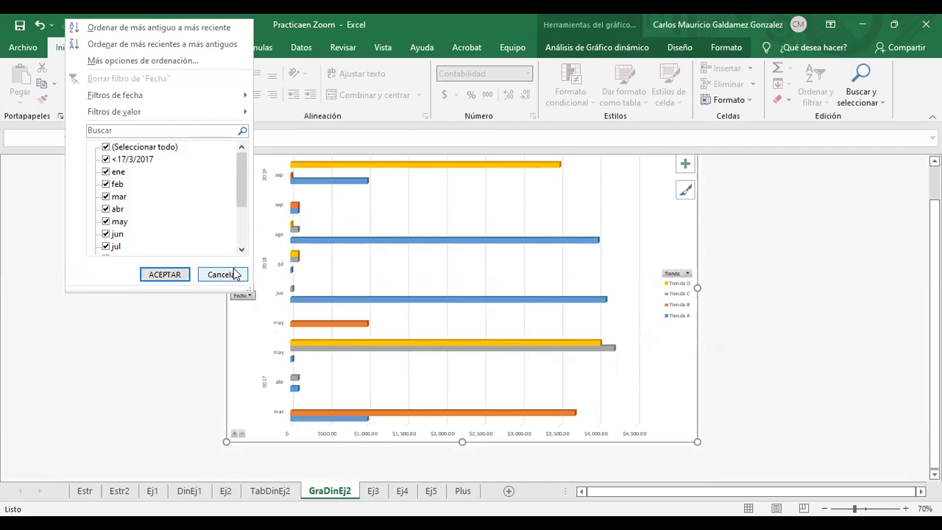
# Step: Review the Ej1, DinEj1, TabDinEj2 and GraDinEj2 sheets to compare the source data, pivot tables and charts
pyautogui.click(285, 497)
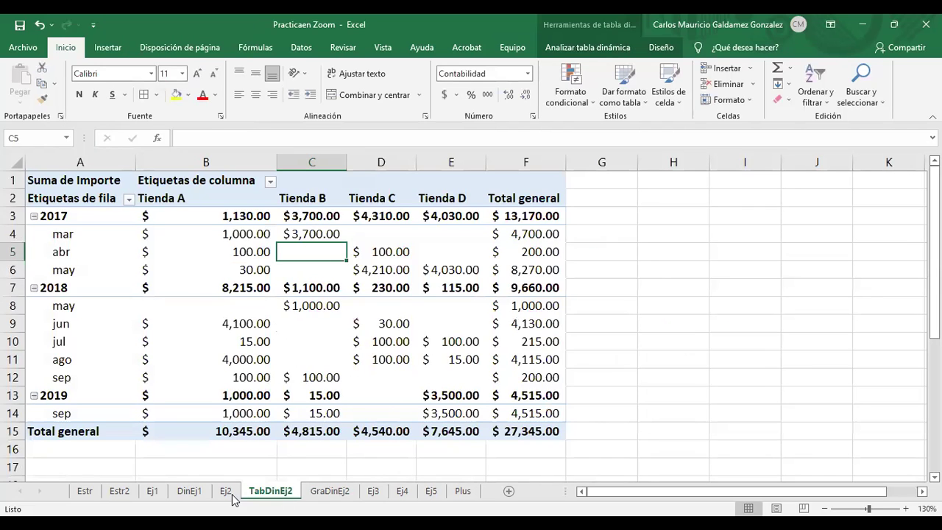
pyautogui.click(152, 491)
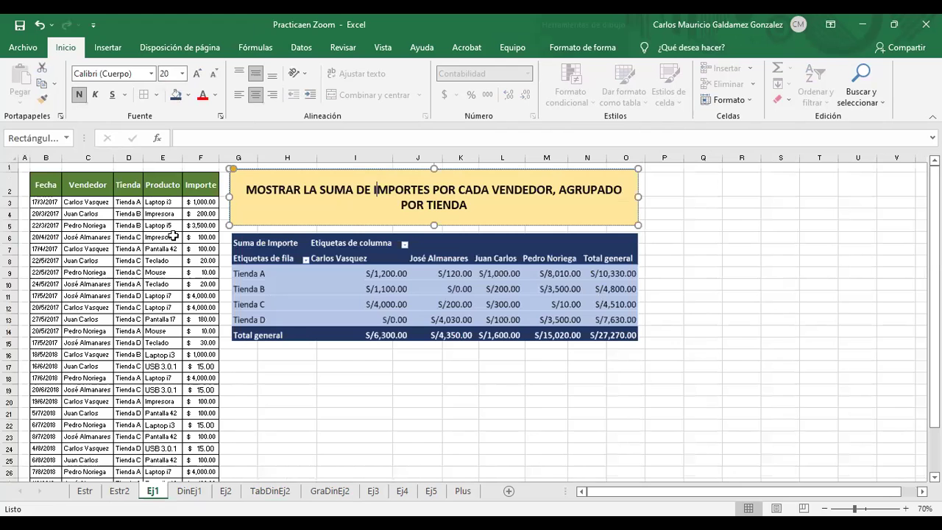
pyautogui.click(189, 491)
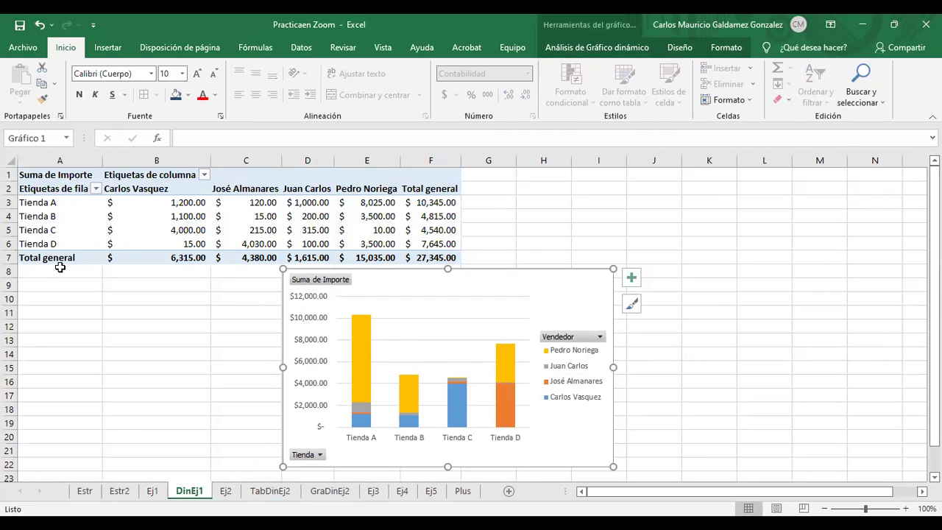
pyautogui.click(256, 497)
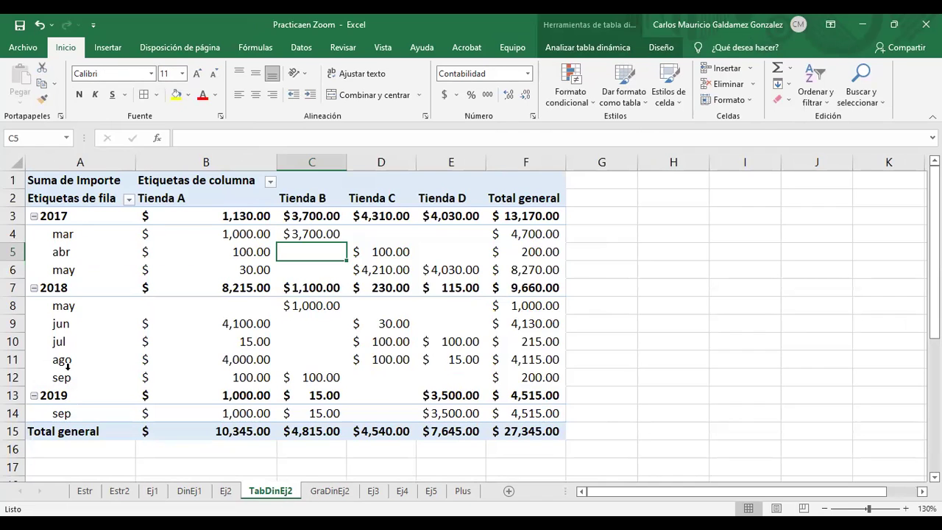
pyautogui.click(321, 495)
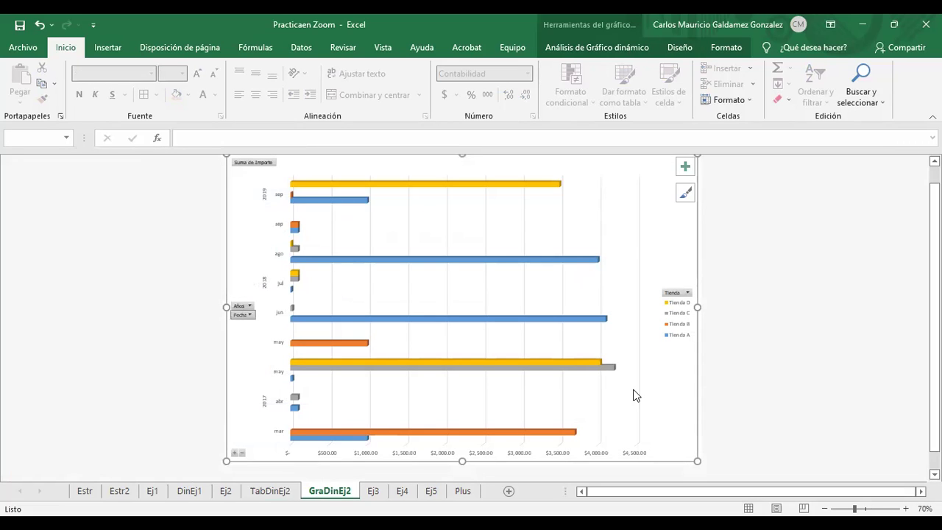
pyautogui.click(751, 398)
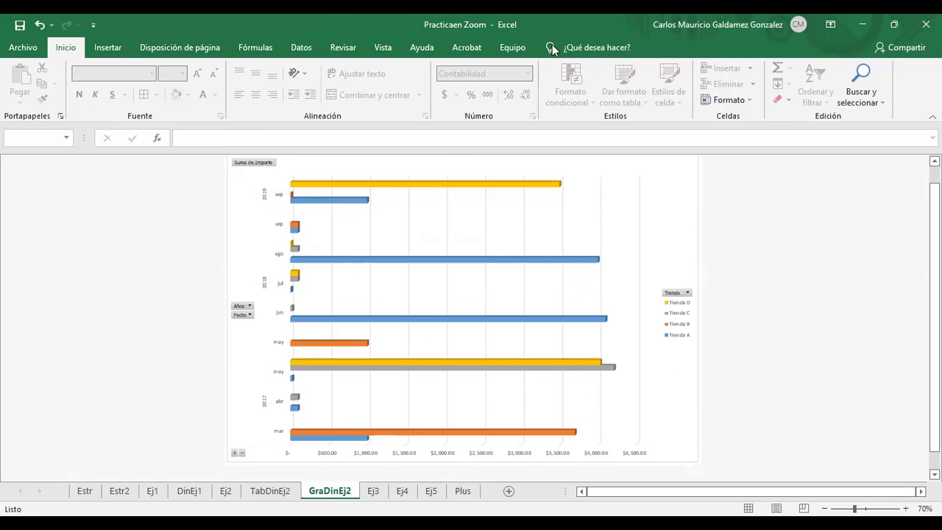
# Step: Switch to the Genially presentation in the browser, show it full screen and advance to the slide after "Desarrollo de Prácticas"
pyautogui.hotkey('alt', 'Tab')
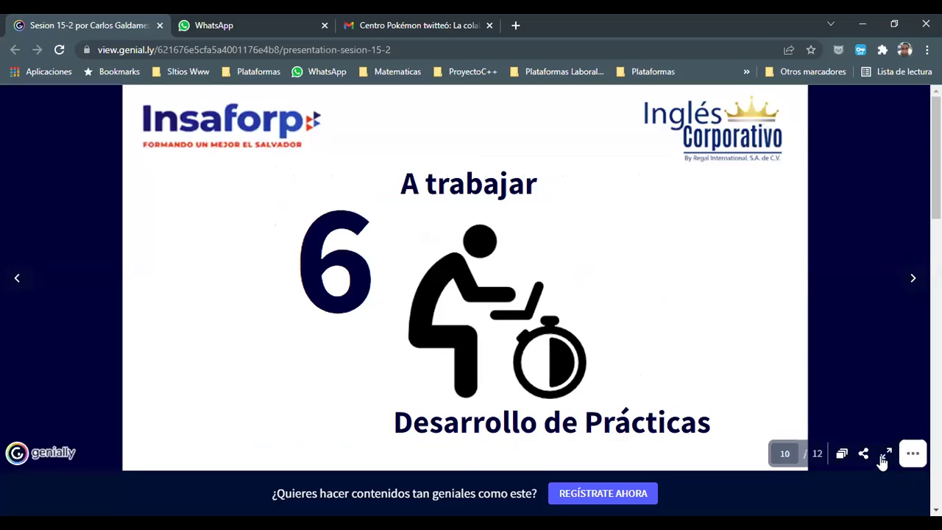
pyautogui.click(882, 456)
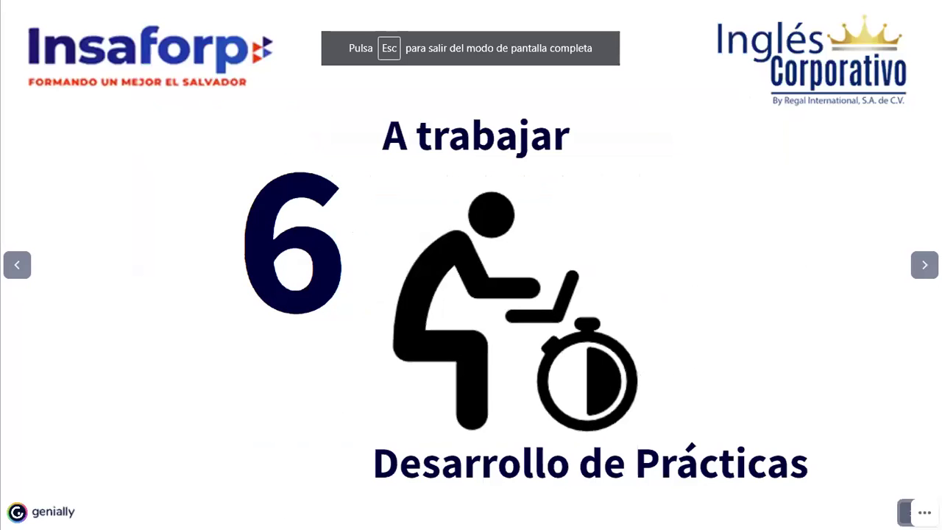
pyautogui.click(915, 275)
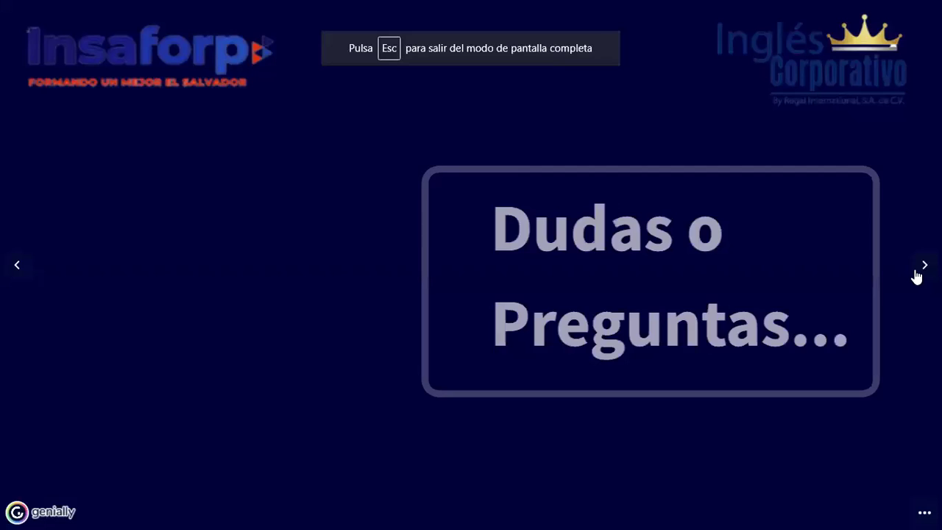